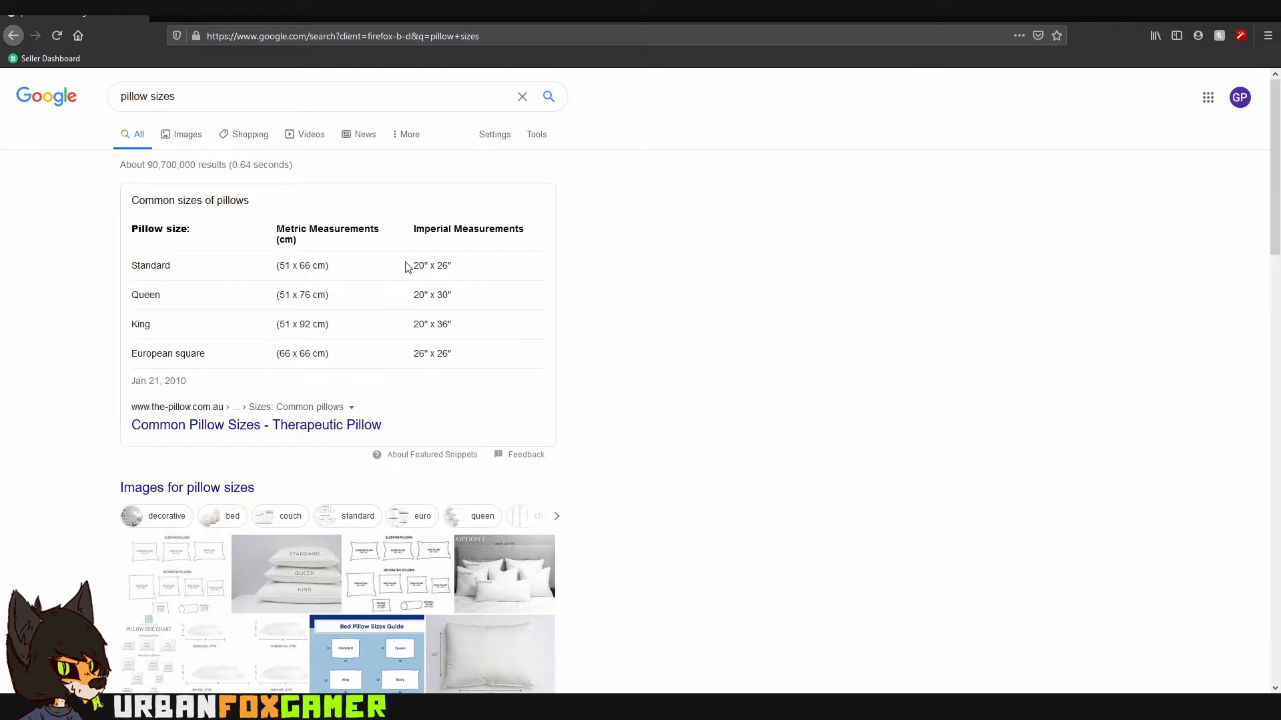
- Highlight the standard pillow's imperial measurements in the search results and move the browser aside to return to 3ds Max
left_click_drag(403, 266, 461, 271)
left_click_drag(650, 13, 892, 112)
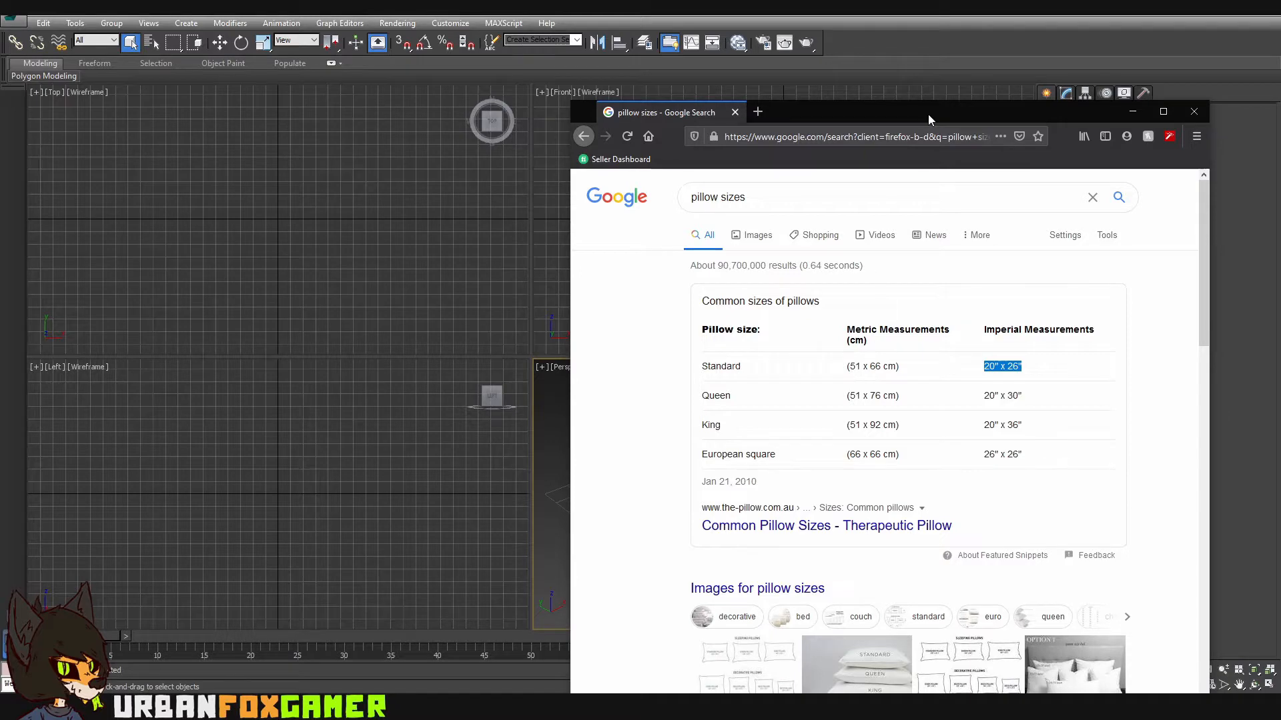
left_click_drag(928, 114, 1280, 116)
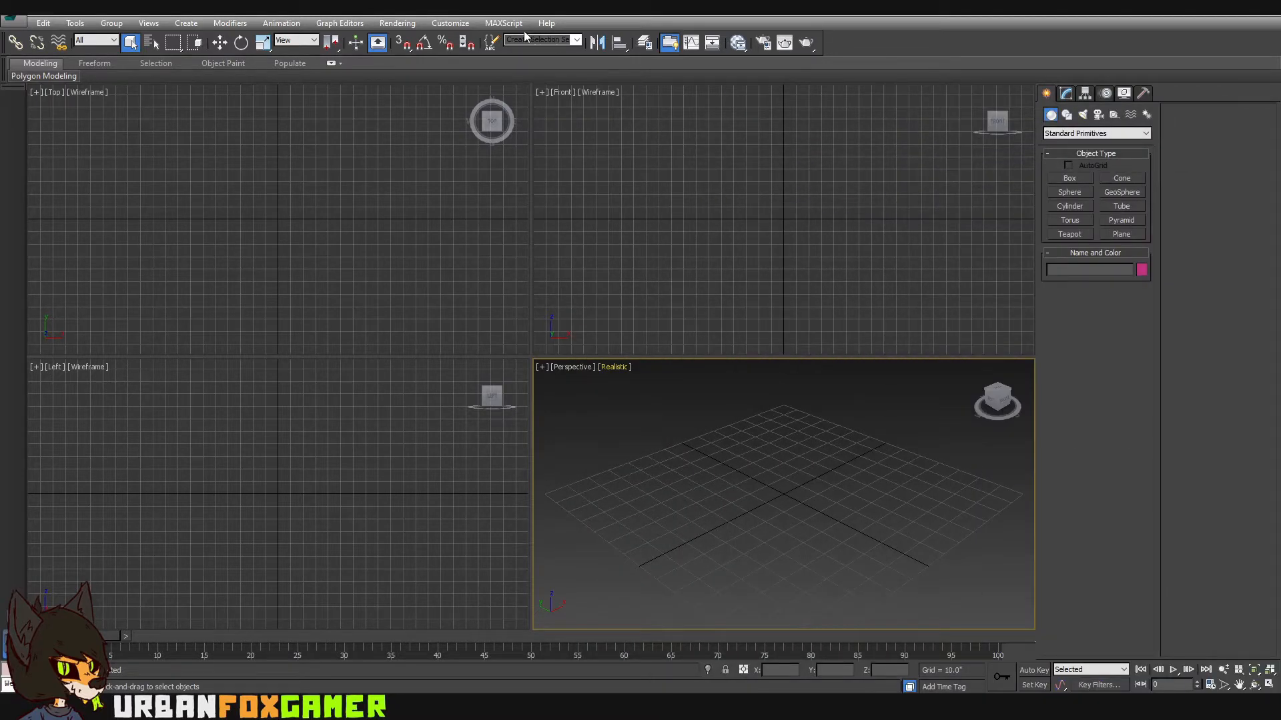
- Set the display units to US Standard with Decimal Inches
left_click(451, 23)
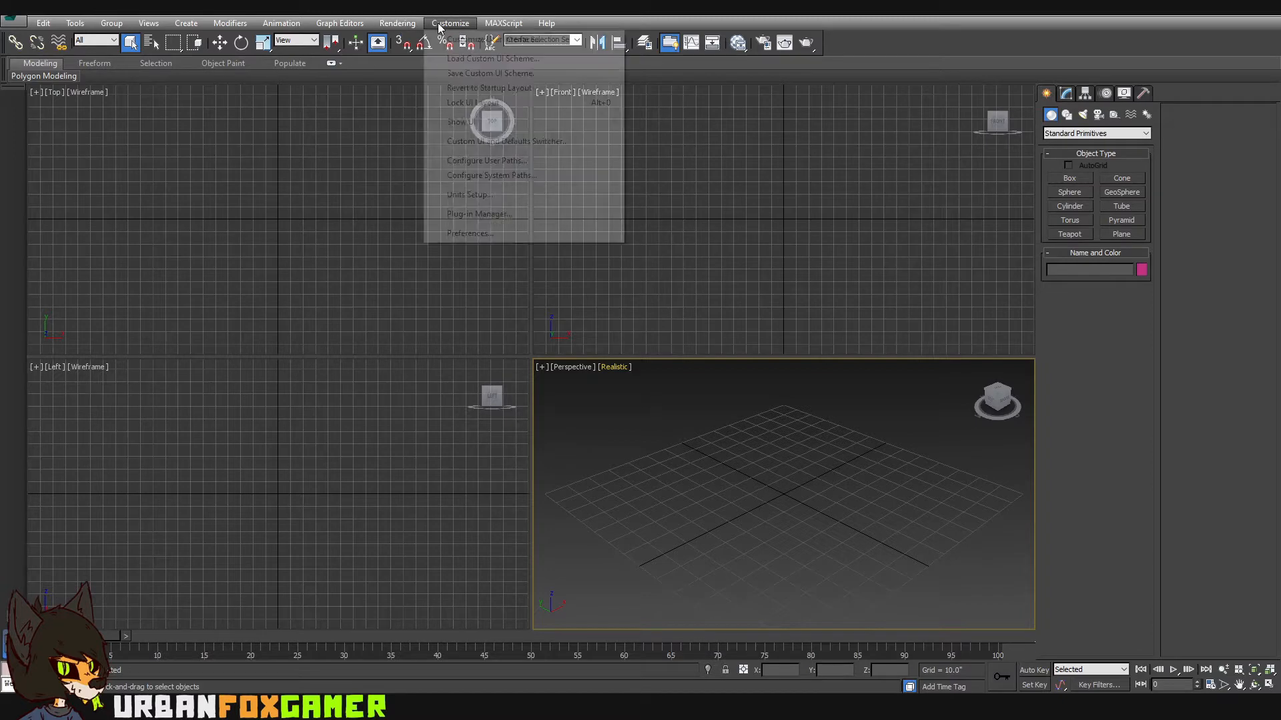
left_click(486, 196)
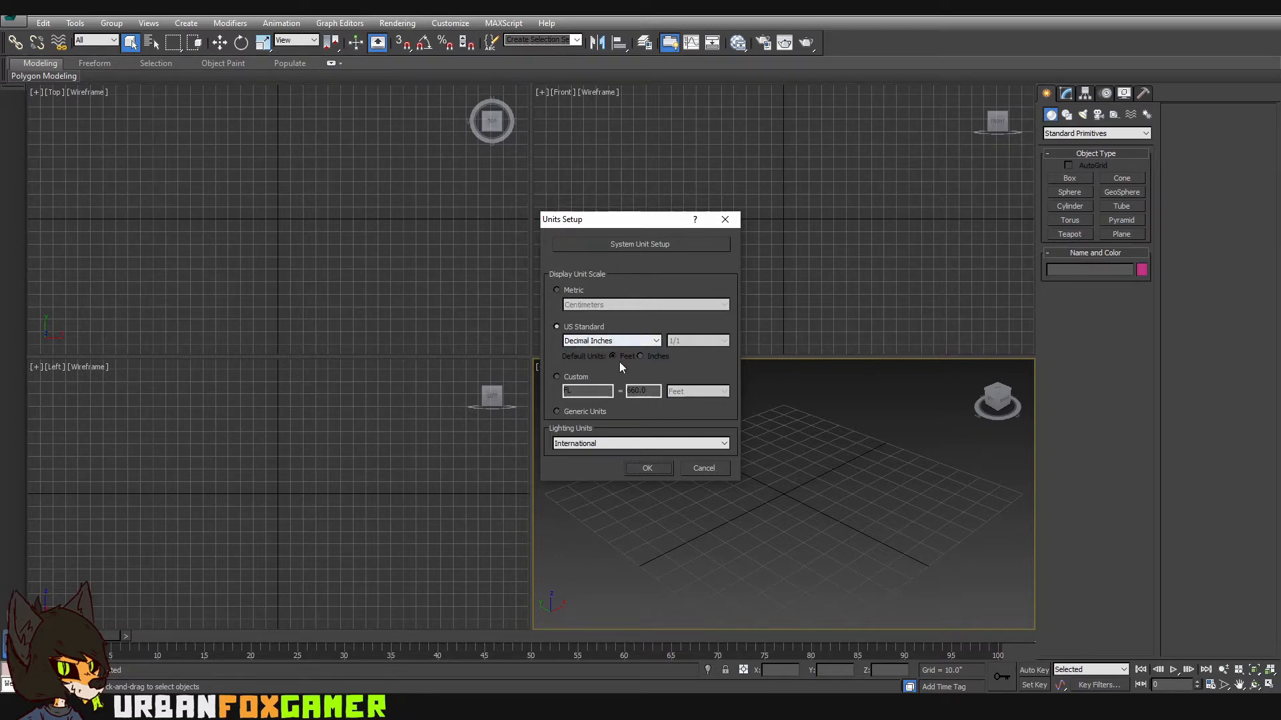
left_click(652, 470)
- Maximize the Perspective view and draw a box about 49 inches long, 21 inches wide and 9 inches high
key("alt+w")
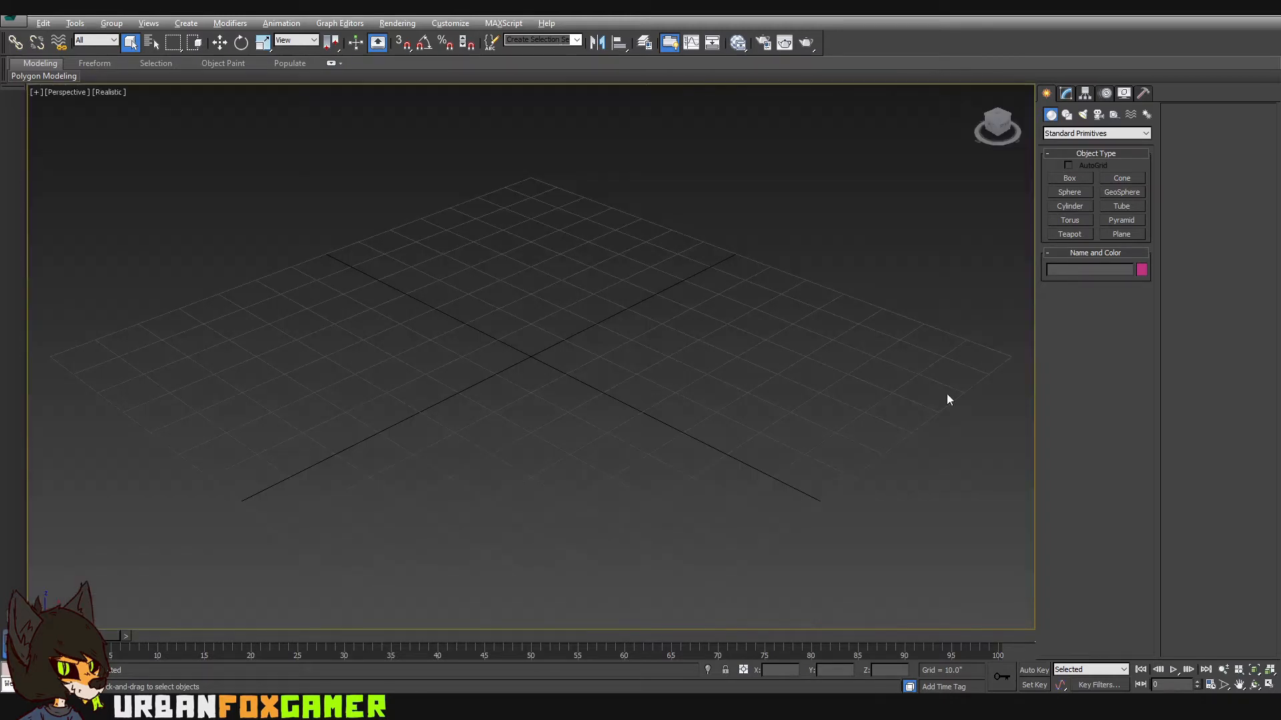
left_click_drag(471, 330, 569, 463)
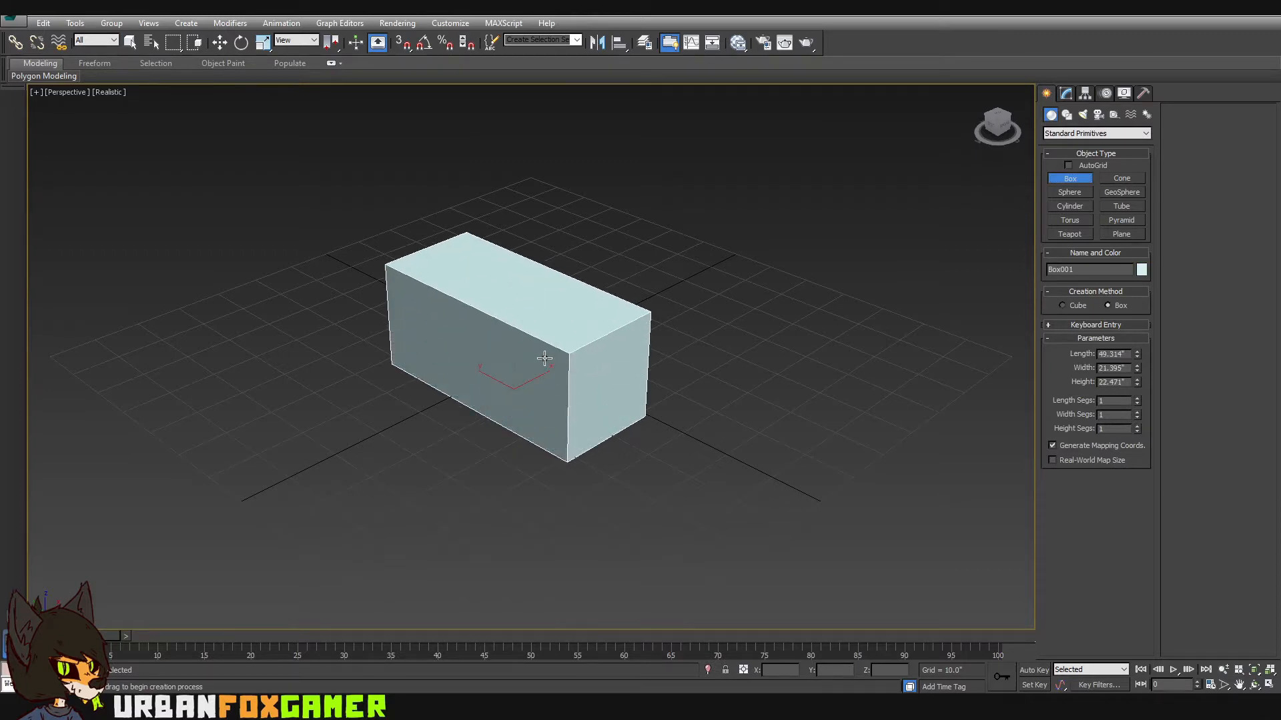
left_click(538, 421)
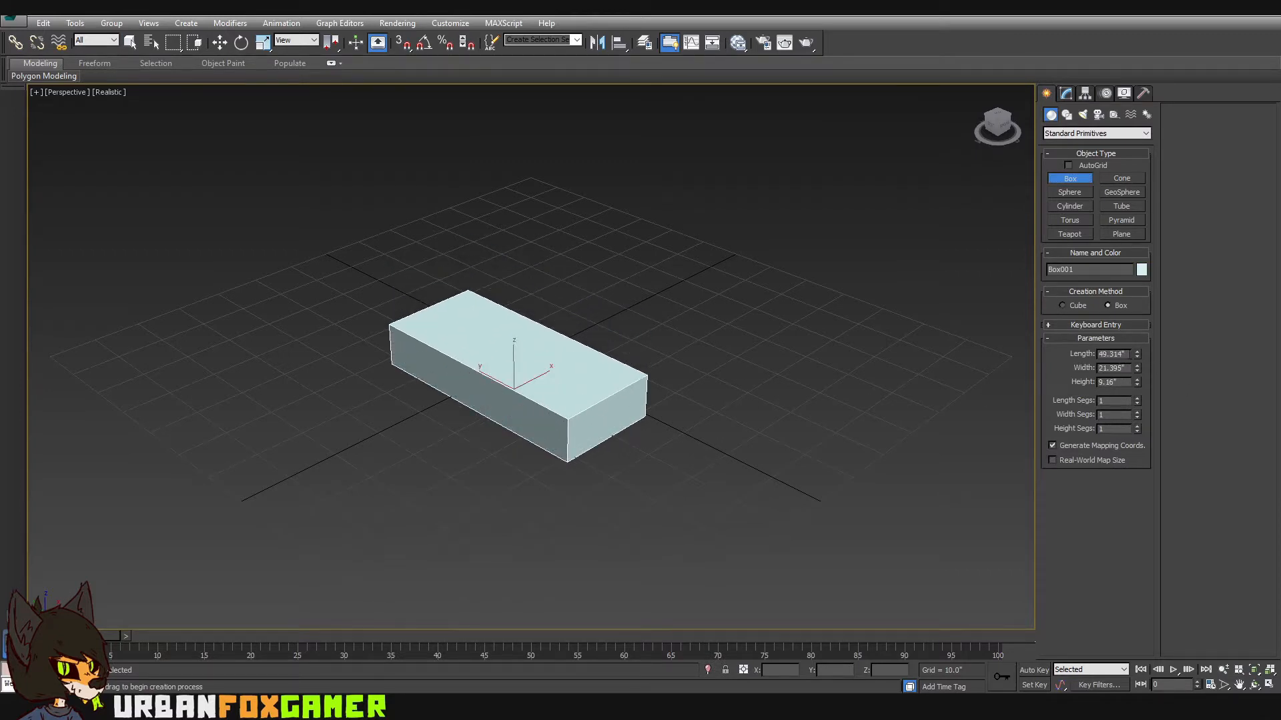
- Set the box's length to 50, width to 26 and height to 5 inches
left_click_drag(1129, 354, 885, 355)
type("50")
key("Tab")
type("26")
key("Tab")
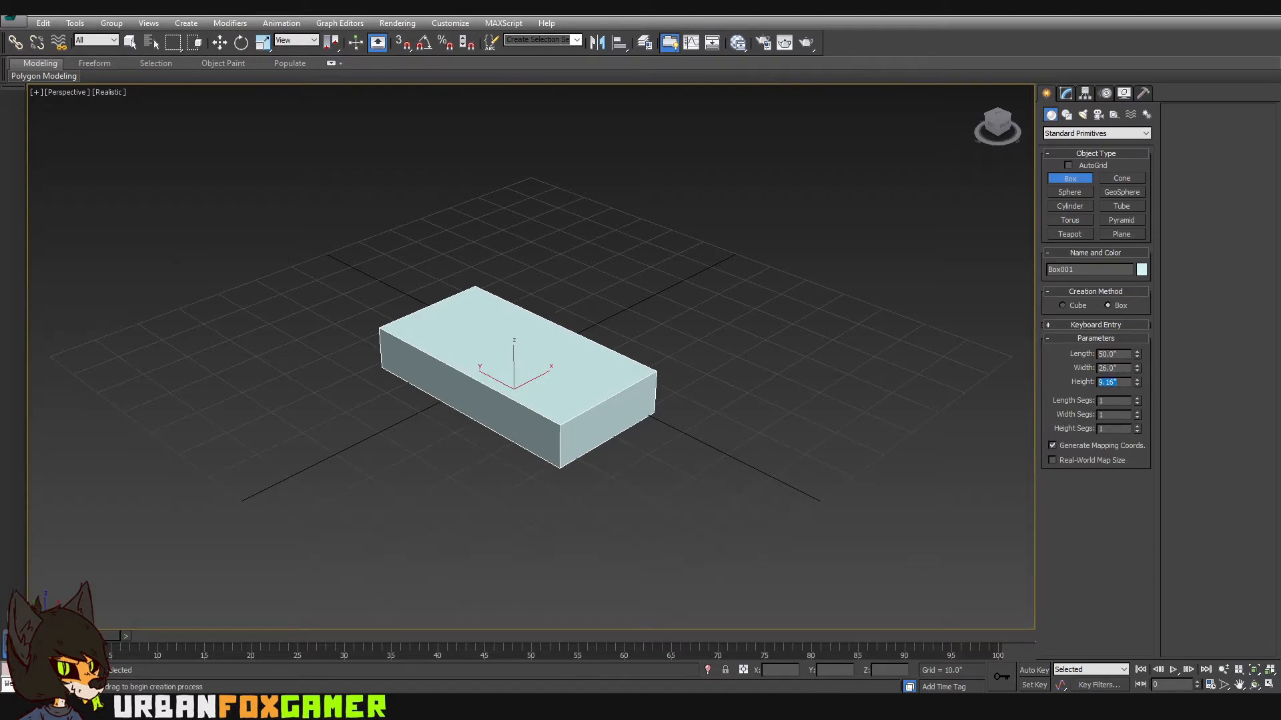
key("Return")
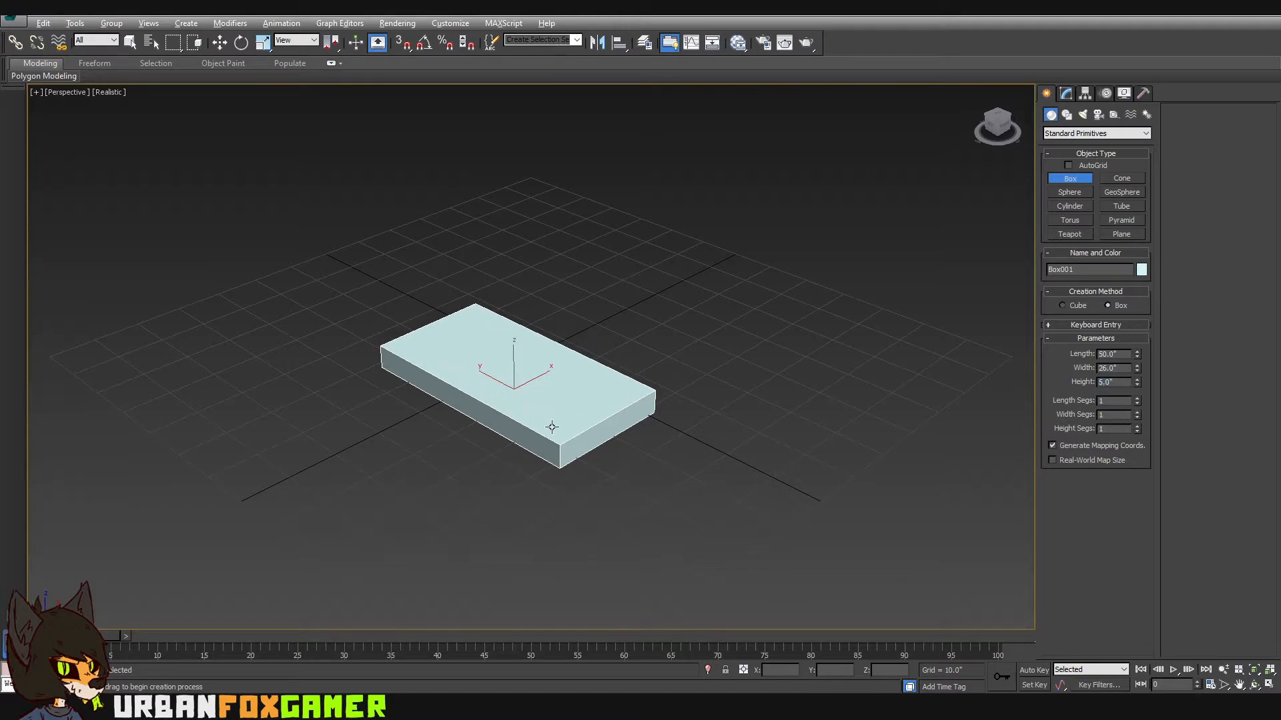
- Correct the box's length to 20 inches
middle_click_drag(551, 429, 618, 452, "alt")
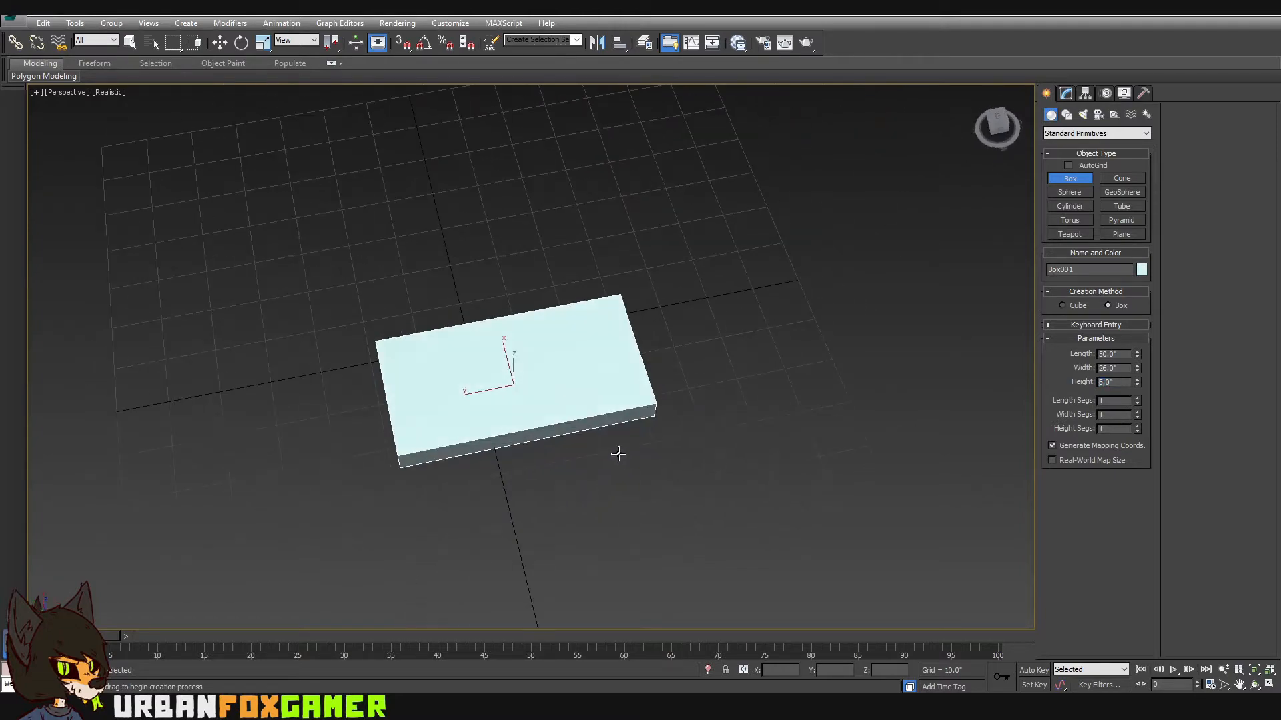
double_click(1126, 355)
type("20")
key("Return")
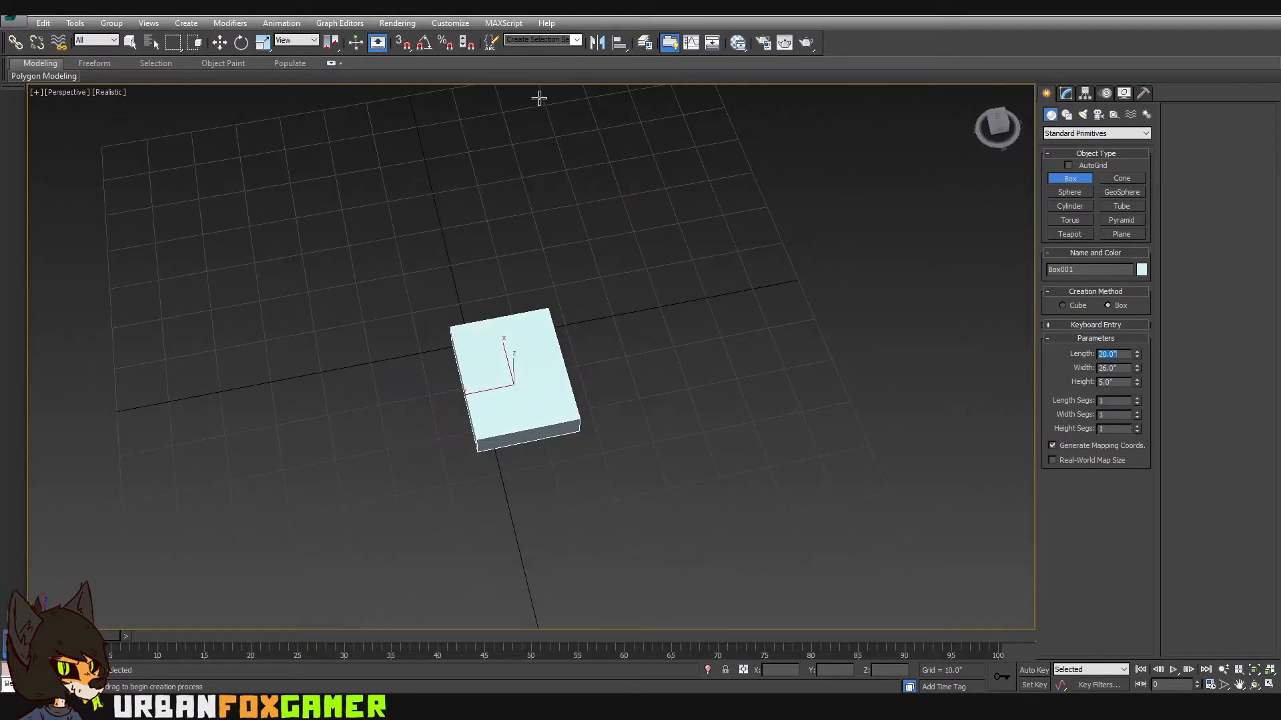
- Convert the box to an Editable Poly
middle_click_drag(408, 340, 654, 423, "alt")
scroll(584, 370, "up", 3)
right_click(654, 423)
right_click(659, 417)
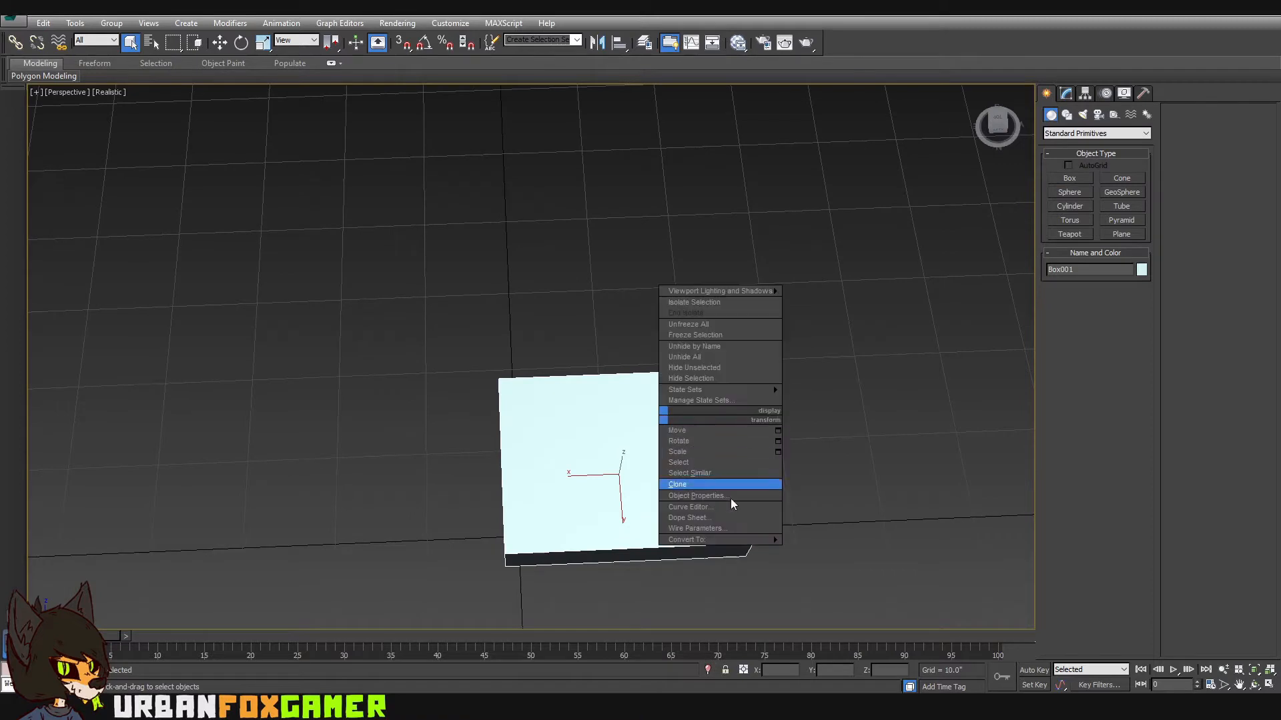
mouse_move(734, 539)
left_click(815, 549)
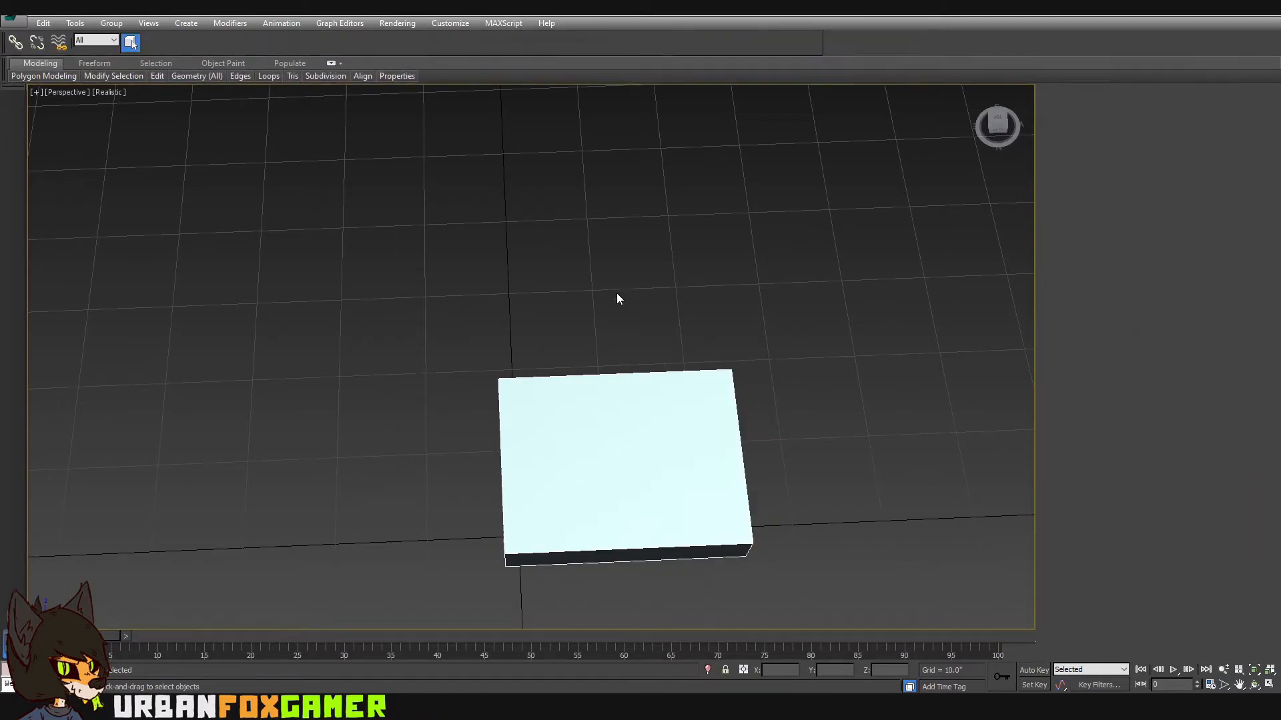
- Connect the box's four long edges with 2 segments and a pinch of 75
left_click_drag(616, 288, 629, 616)
middle_click_drag(763, 557, 734, 544, "alt")
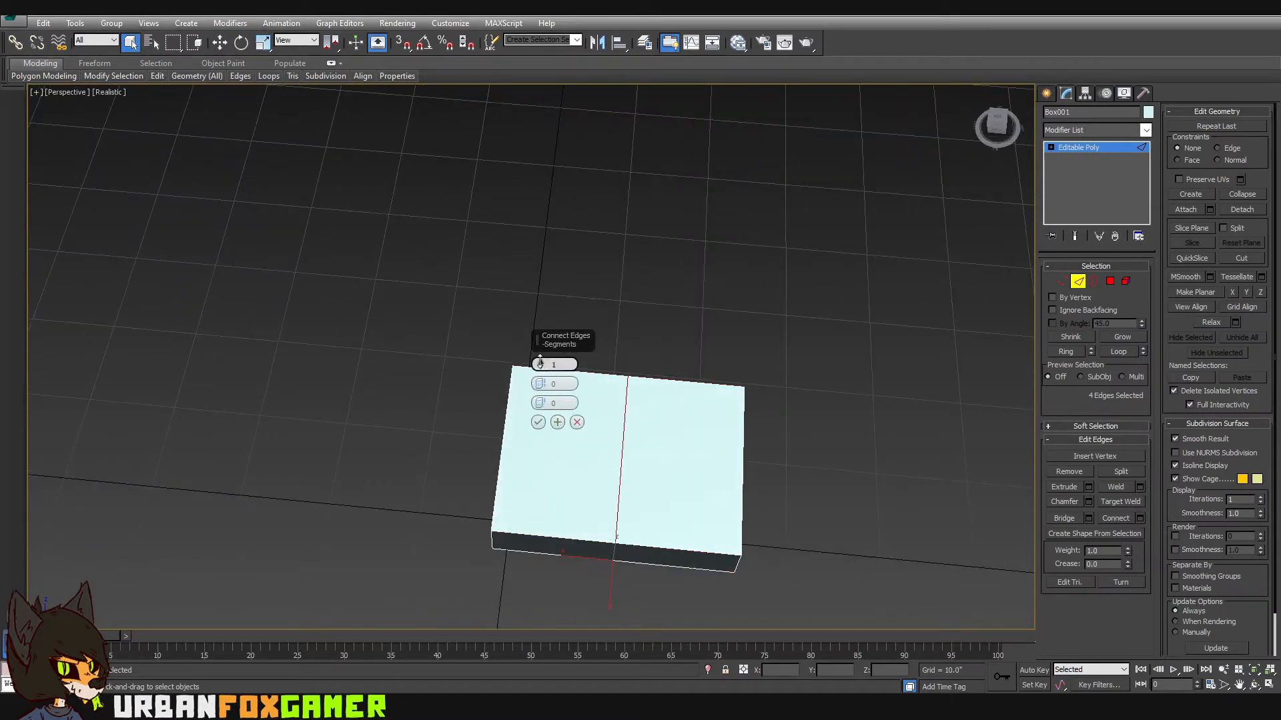
left_click(541, 362)
left_click_drag(541, 384, 603, 187)
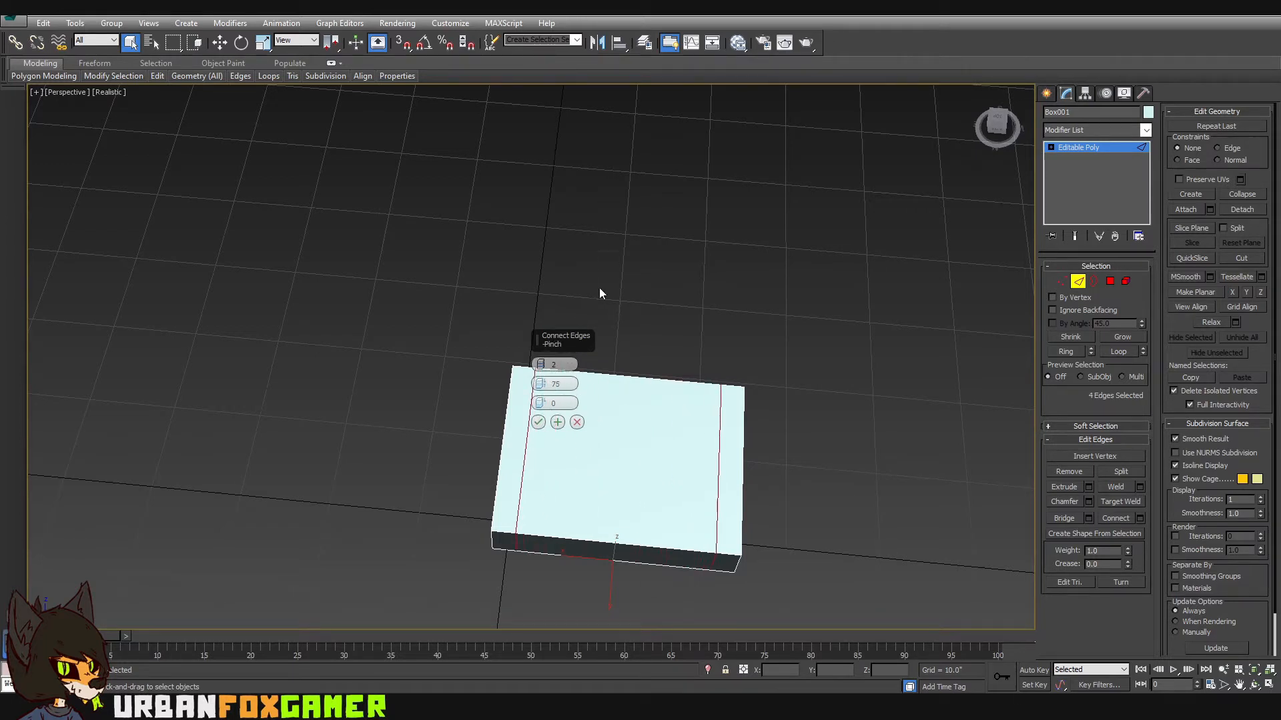
left_click(538, 422)
- Select the edges running along the box's shorter direction and repeat the same Connect on them
middle_click_drag(550, 437, 555, 480, "alt")
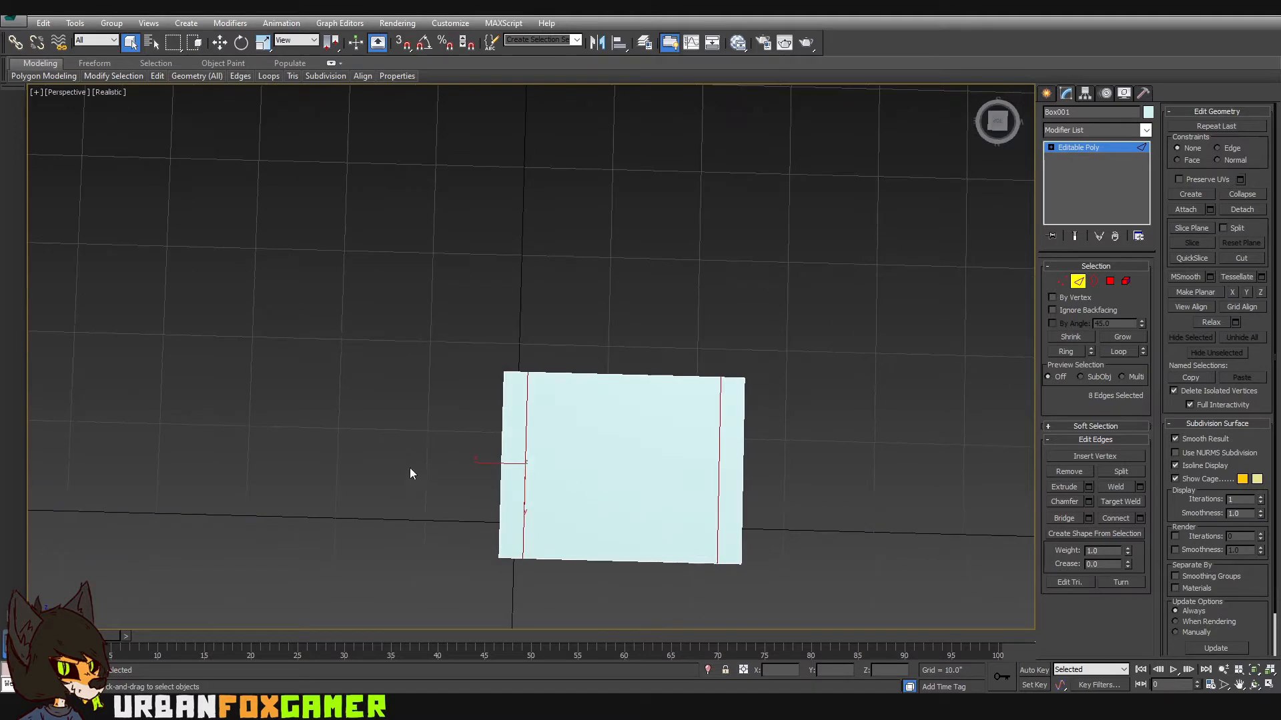
left_click_drag(868, 475, 867, 473)
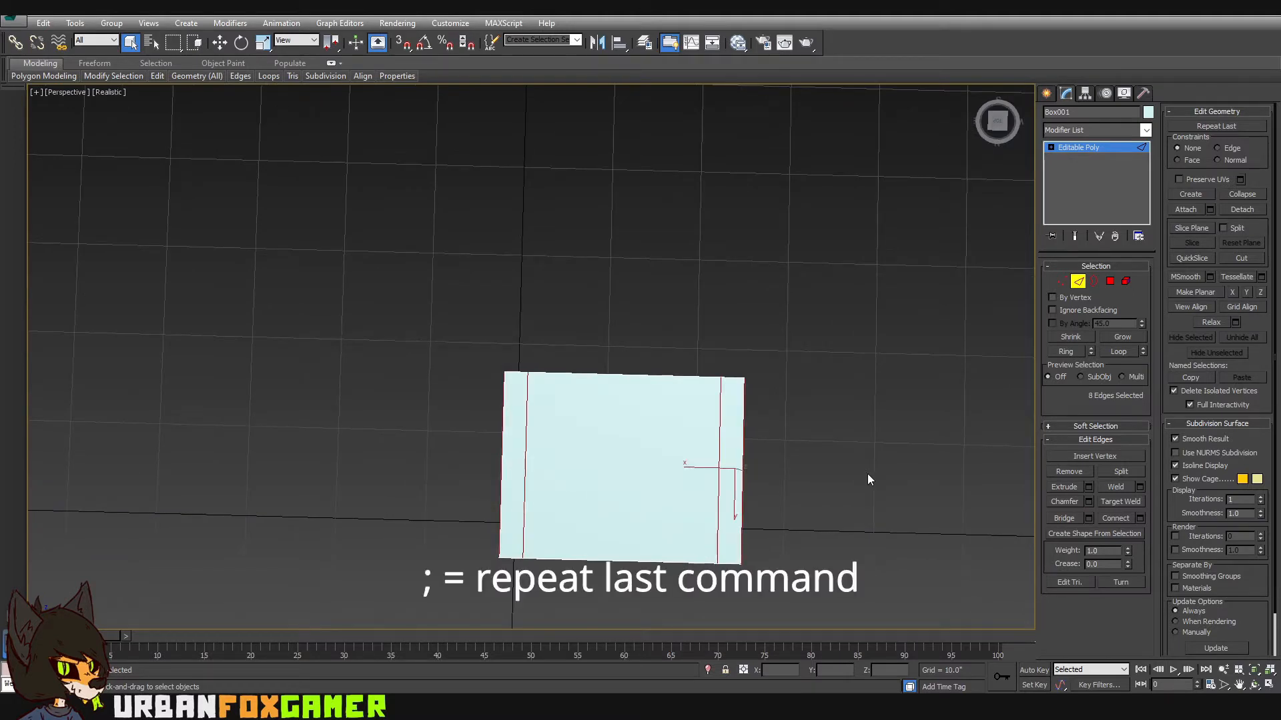
key("semicolon")
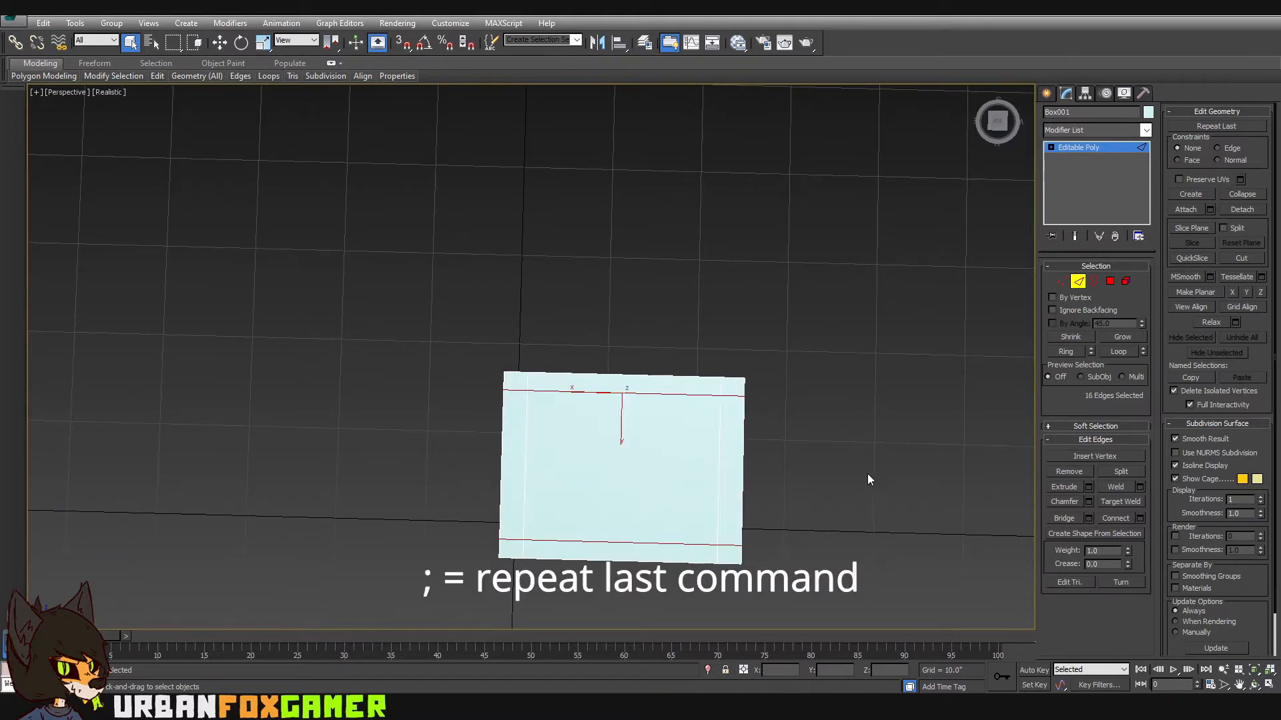
- Connect the middle edges running along the box's long direction with 1 segment and a pinch of 0
middle_click_drag(867, 474, 672, 375, "alt")
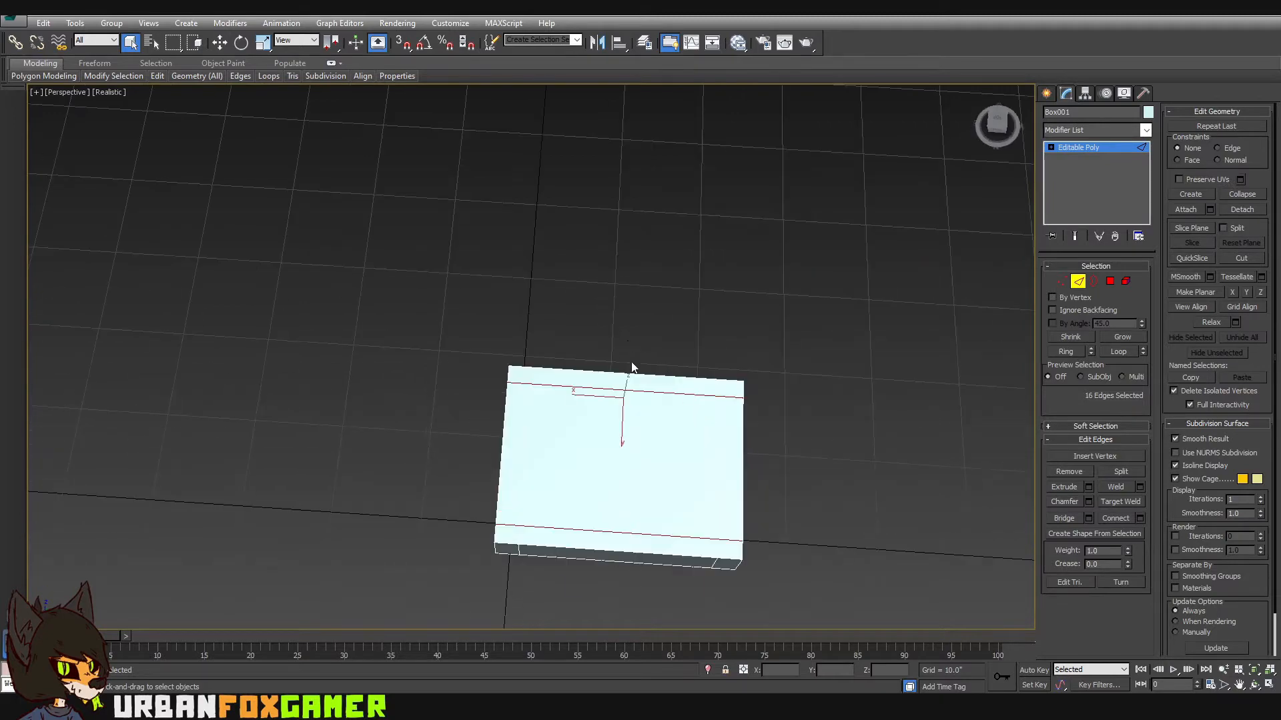
left_click_drag(632, 362, 610, 617)
middle_click_drag(610, 617, 633, 575, "alt")
left_click_drag(633, 575, 658, 539)
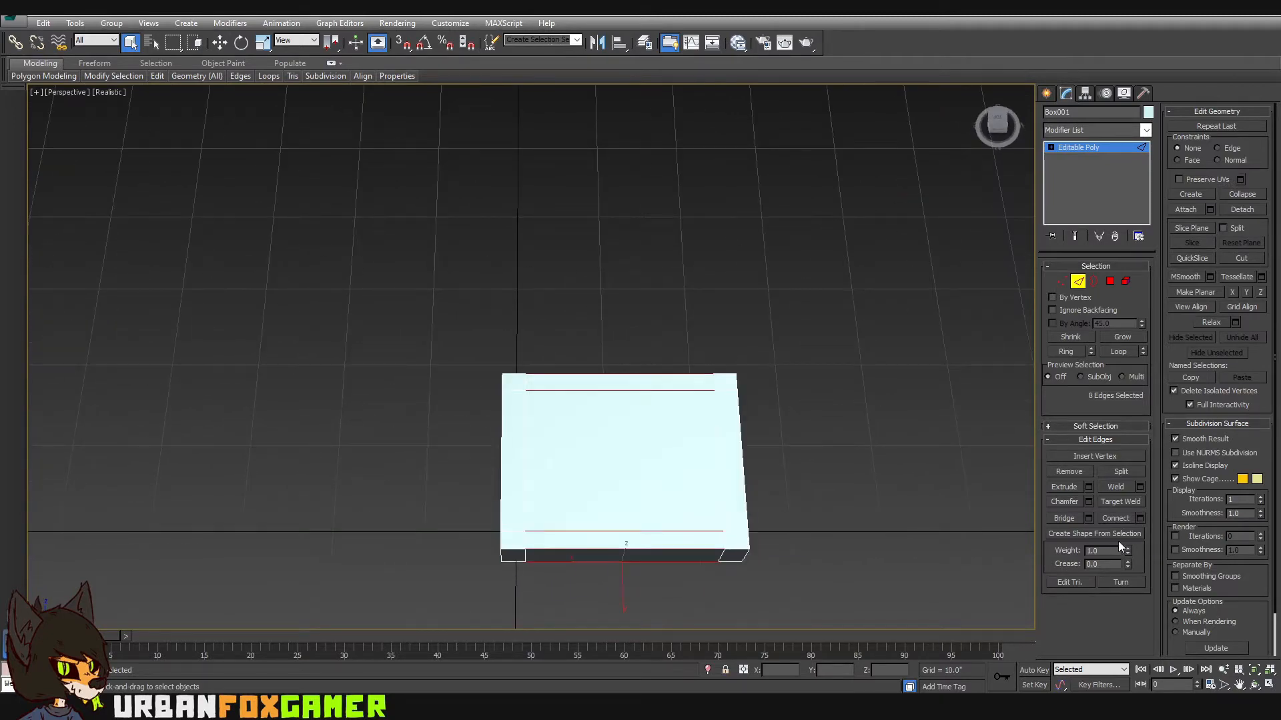
left_click(1140, 518)
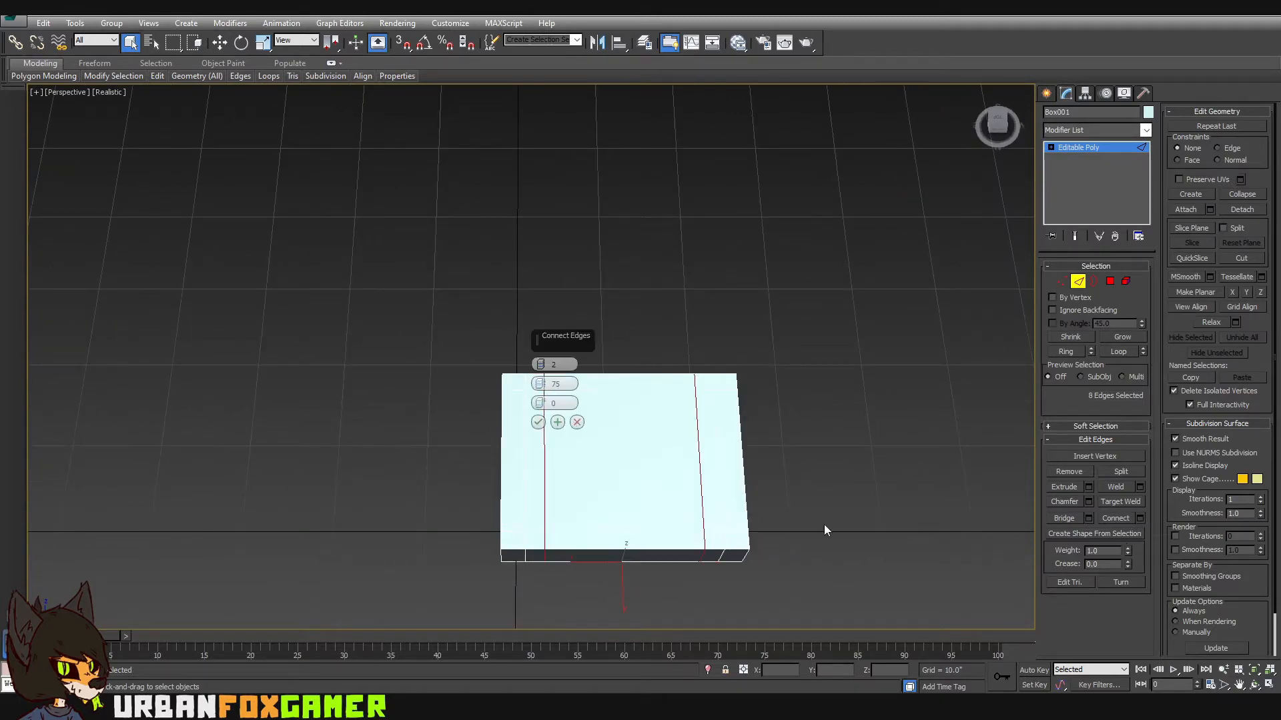
left_click(540, 369)
right_click(541, 383)
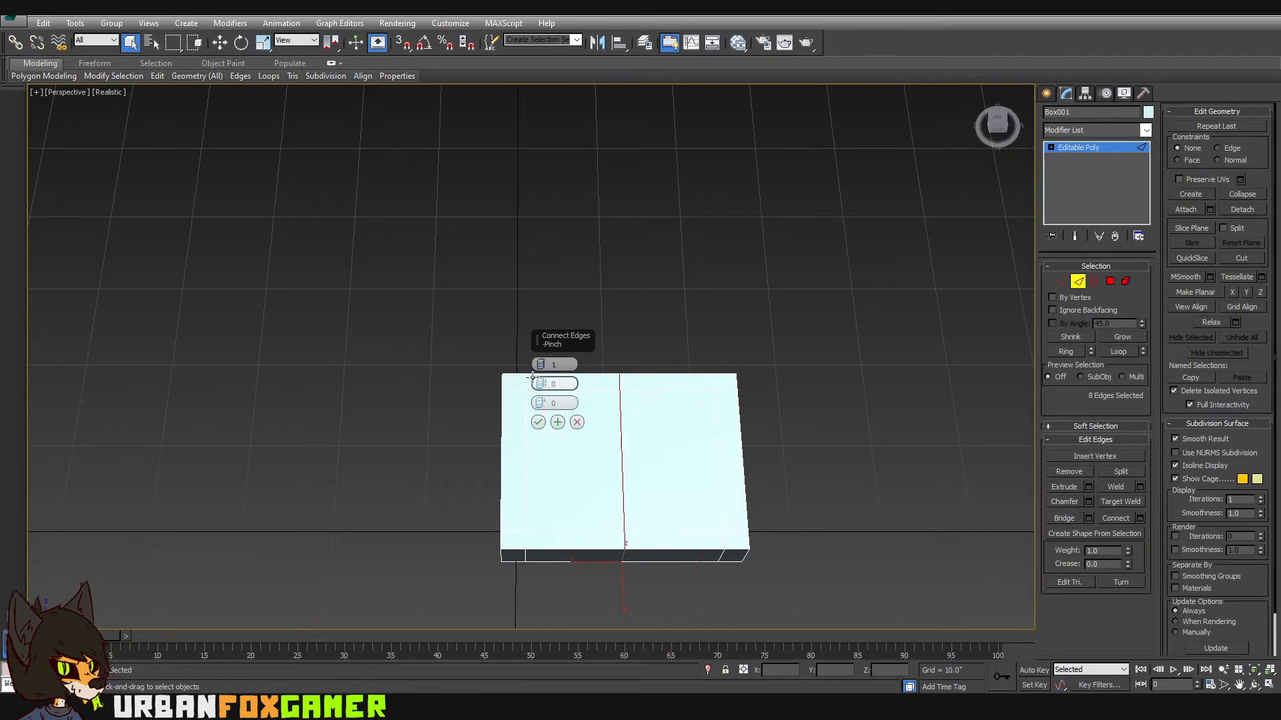
left_click(537, 421)
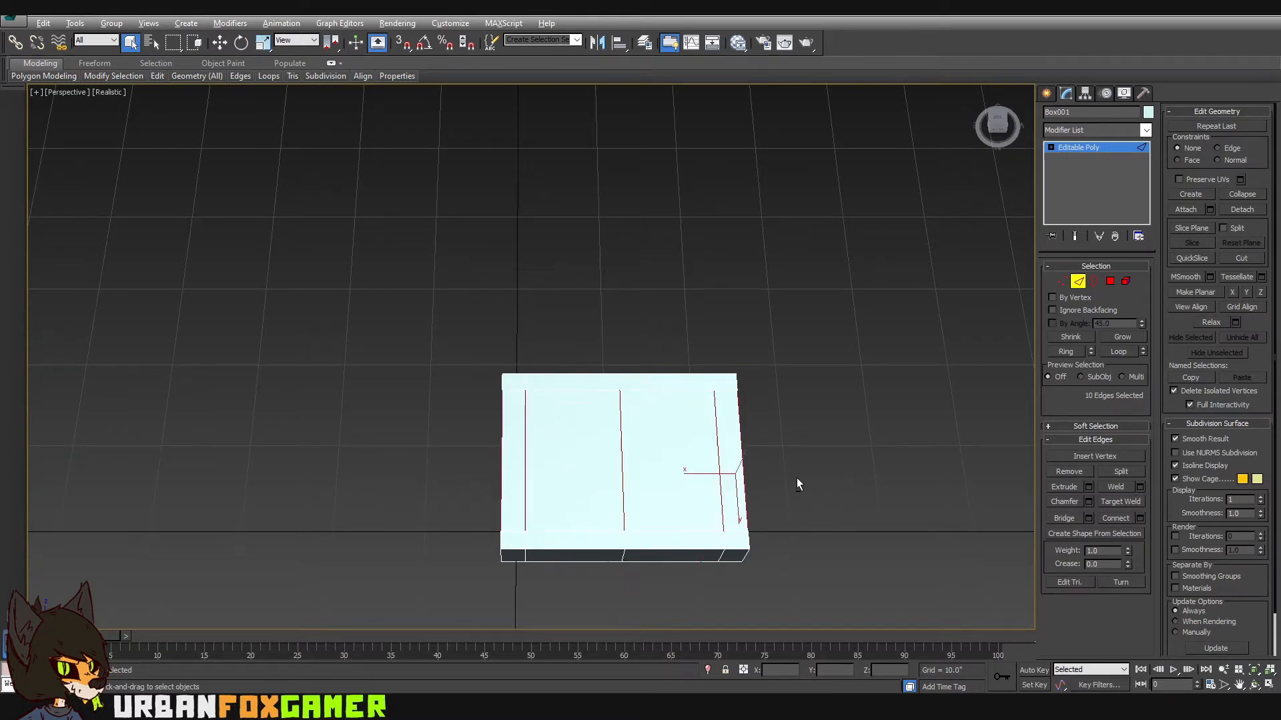
- Change the Perspective view's shading style to Clay
middle_click_drag(797, 478, 800, 505, "alt")
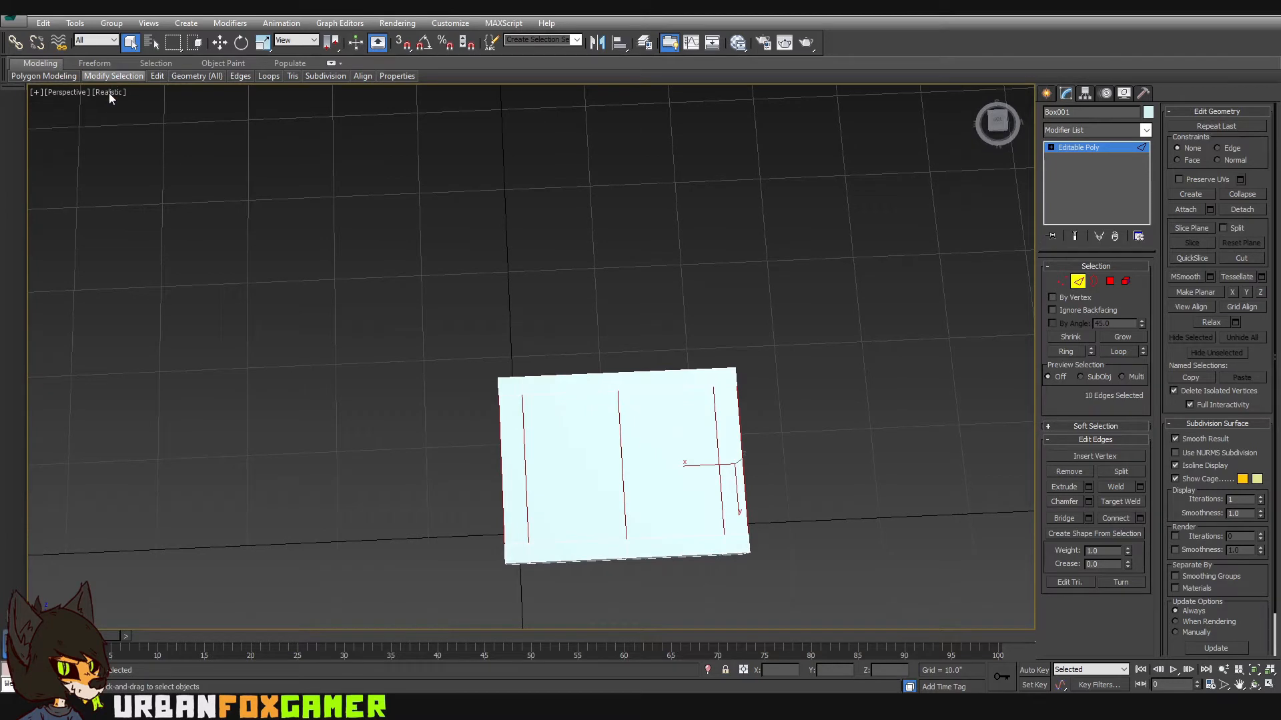
left_click(133, 101)
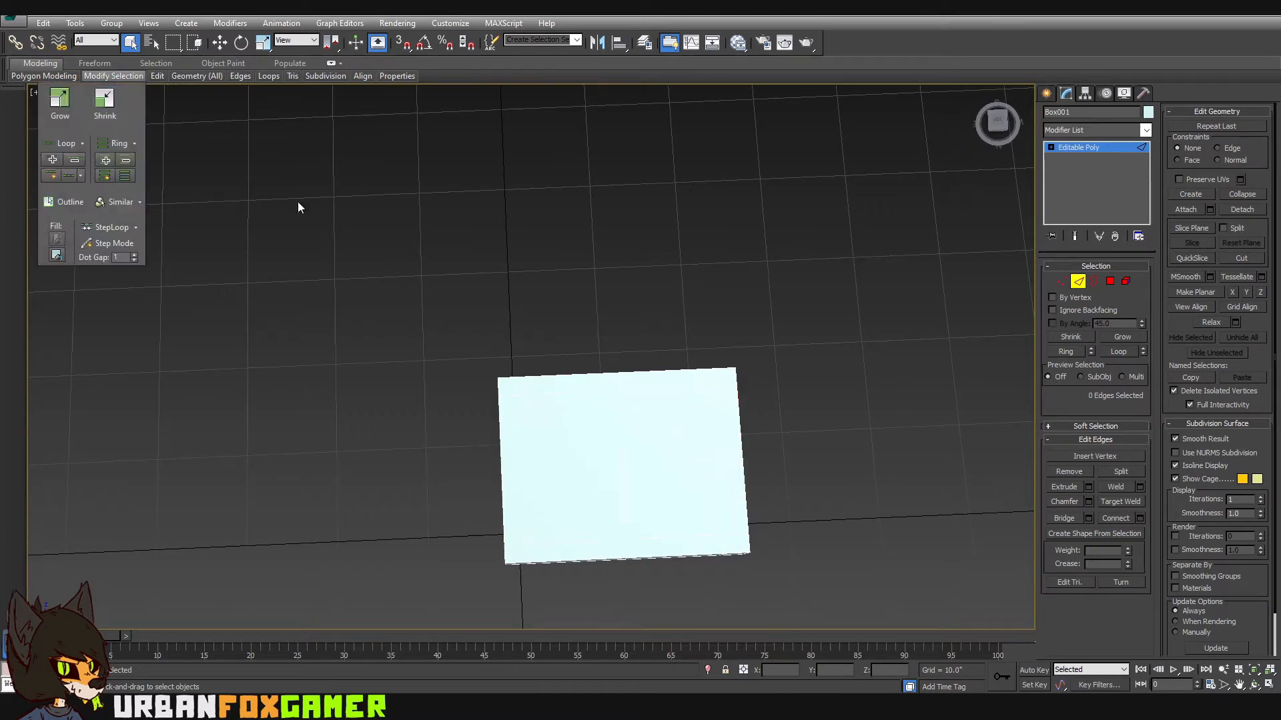
middle_click_drag(221, 368, 127, 151, "alt")
left_click(105, 95)
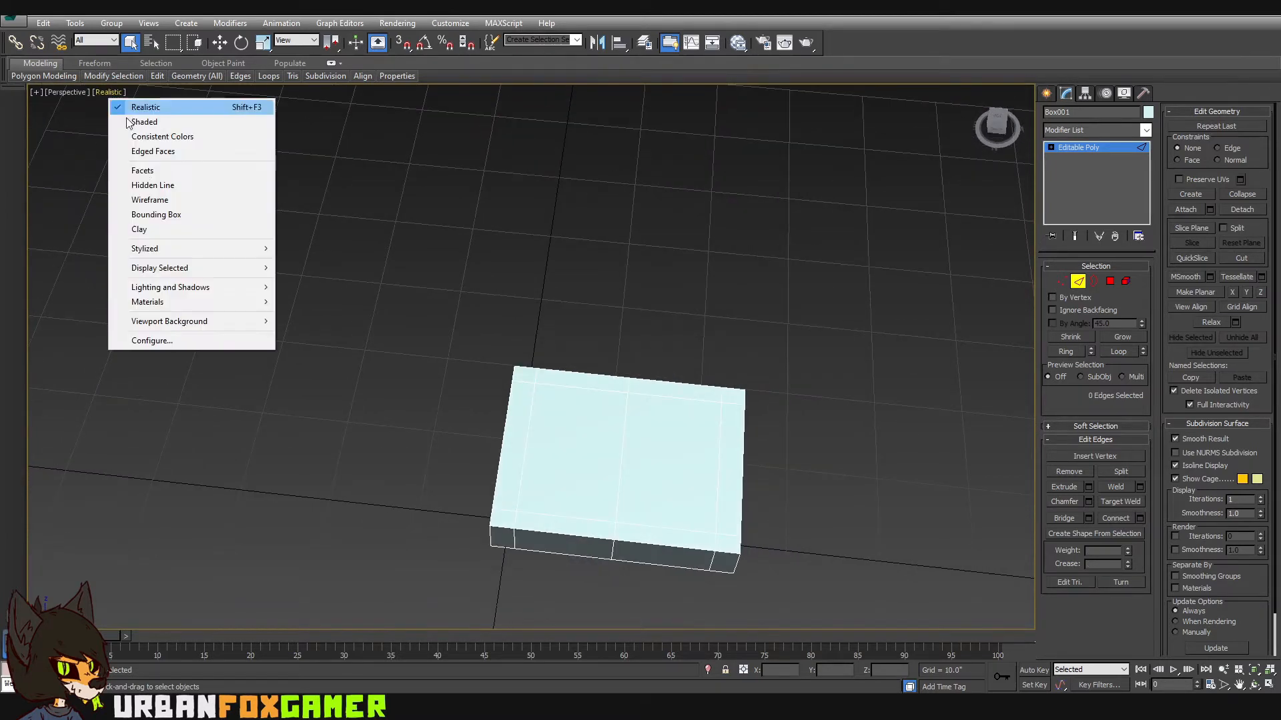
middle_click_drag(602, 320, 619, 354, "alt")
- Connect the edges along the box's shorter direction with a single centre loop
left_click_drag(443, 482, 852, 467)
mouse_move(849, 487)
middle_mouse_down("alt")
mouse_move(714, 438)
mouse_move(714, 479)
mouse_move(750, 452)
mouse_move(734, 378)
mouse_move(746, 389)
mouse_move(724, 429)
mouse_move(681, 394)
mouse_move(741, 346)
mouse_move(746, 383)
mouse_move(692, 362)
mouse_move(706, 367)
middle_mouse_up("alt")
key("ctrl+shift+e")
- Select the ring of vertical edges around the box's sides and collapse them
middle_click_drag(699, 530, 714, 508)
left_click(698, 505)
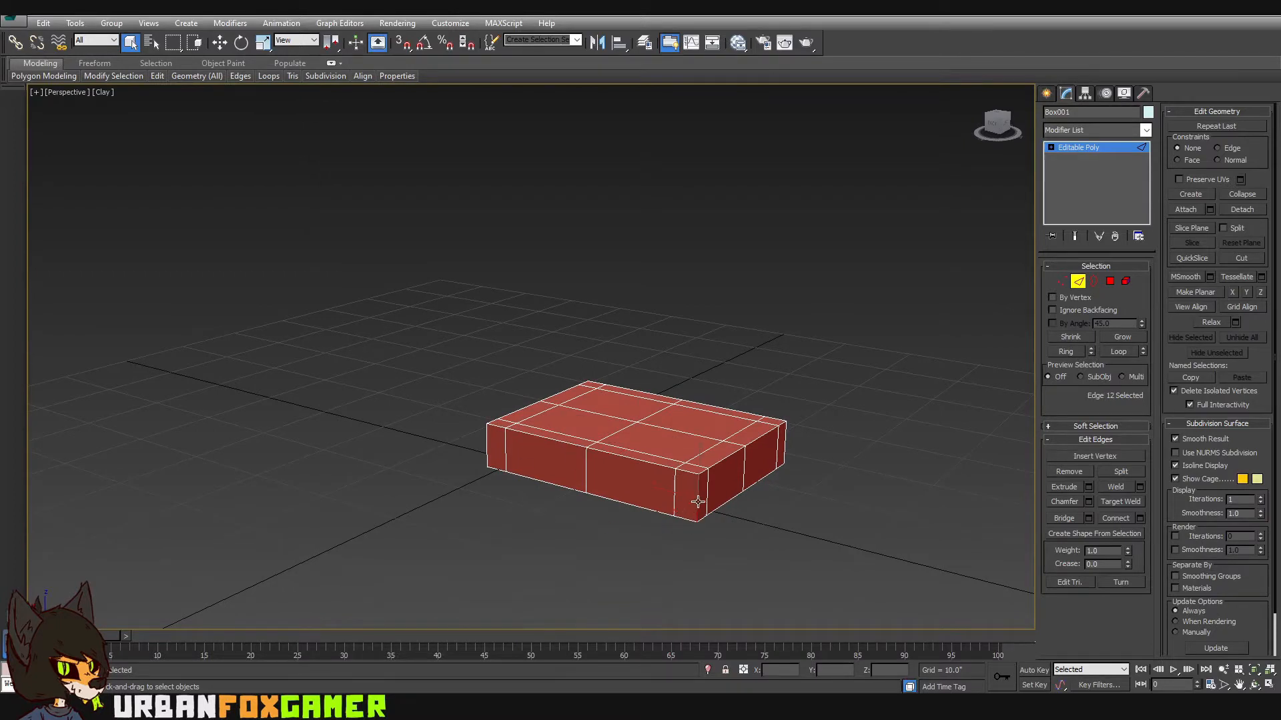
left_click(677, 492, "shift")
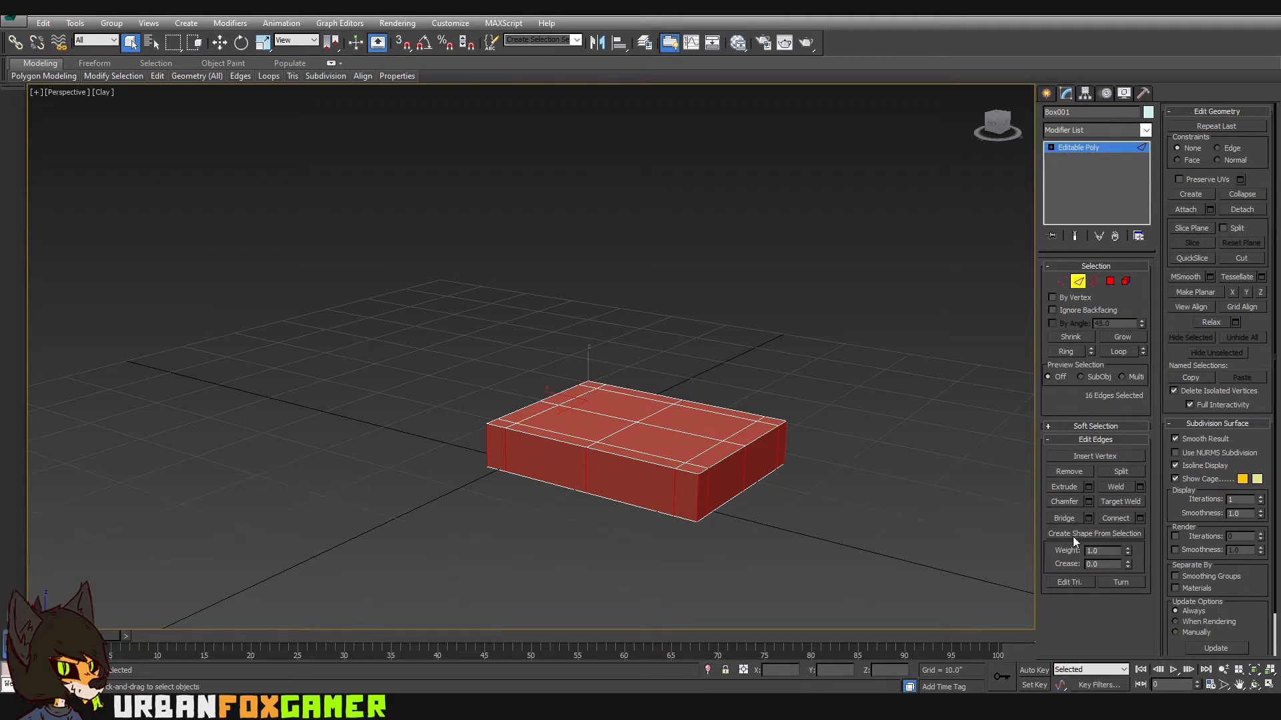
left_click(1242, 193)
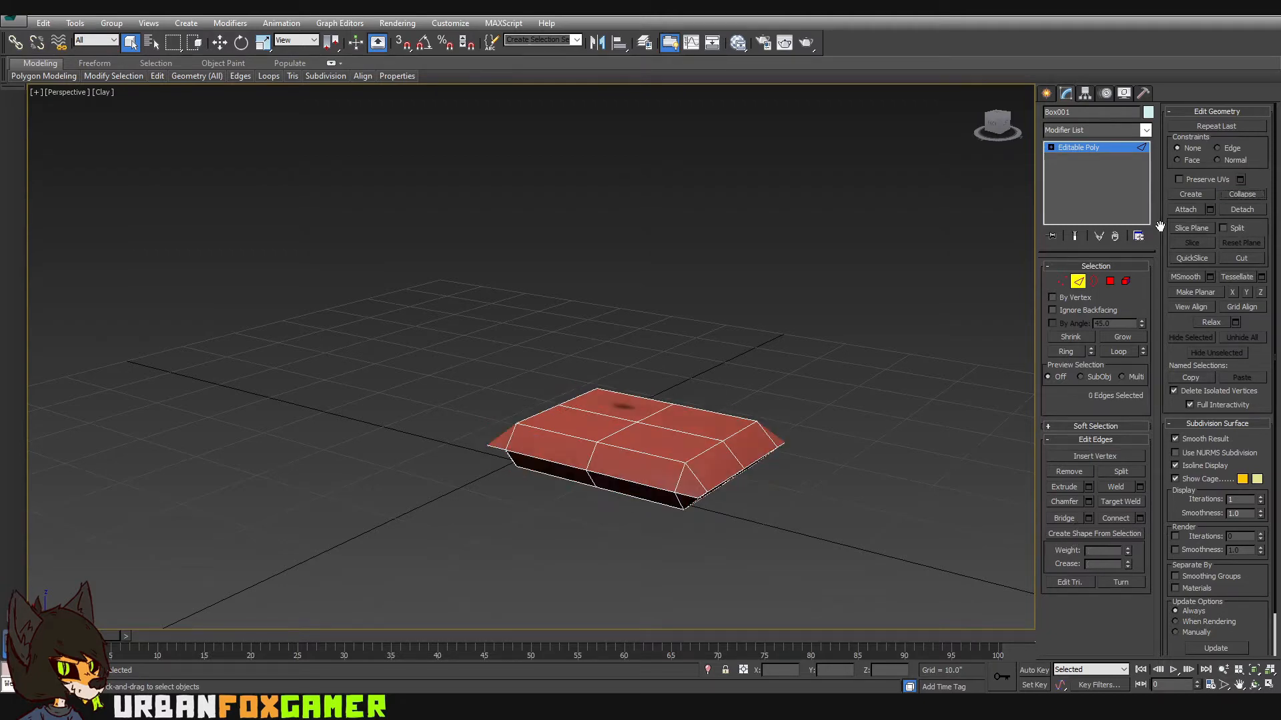
middle_click_drag(661, 434, 700, 475, "alt")
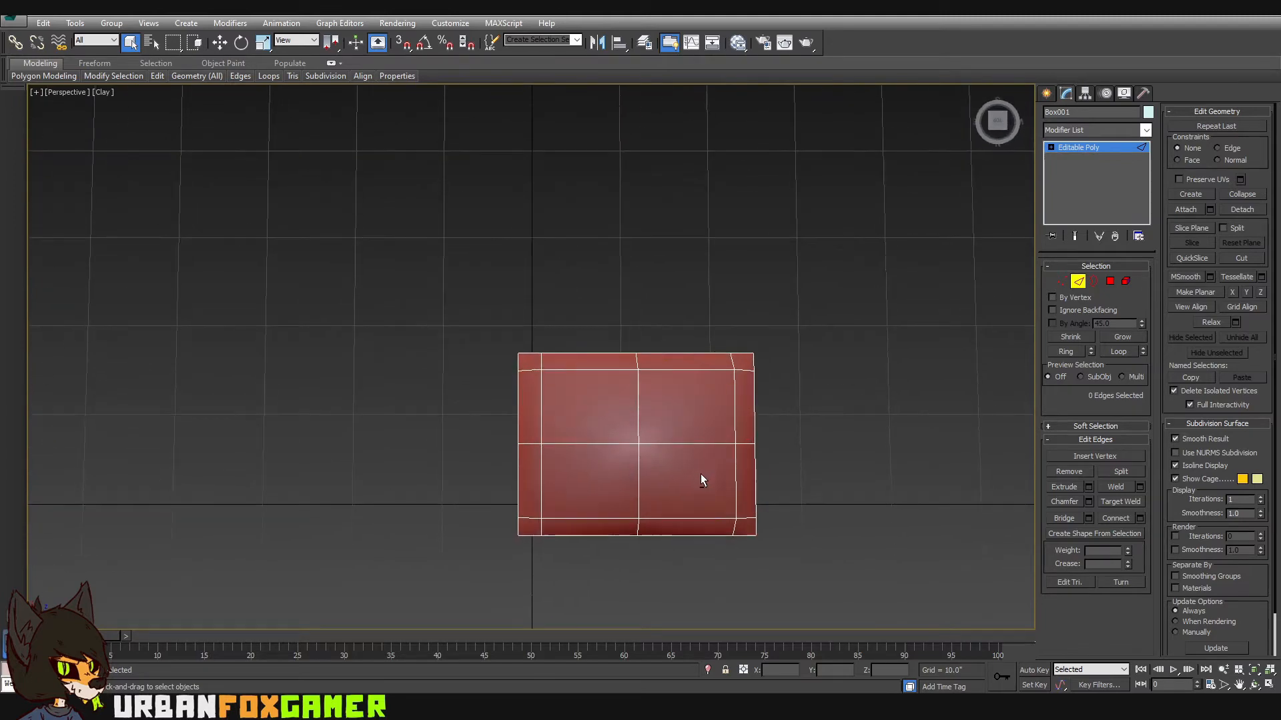
- Switch to vertex editing on the pillow mesh and restore the four-viewport layout
left_click(1061, 280)
middle_click_drag(527, 360, 549, 463, "alt")
scroll(527, 441, "up", 3)
scroll(492, 421, "up", 3)
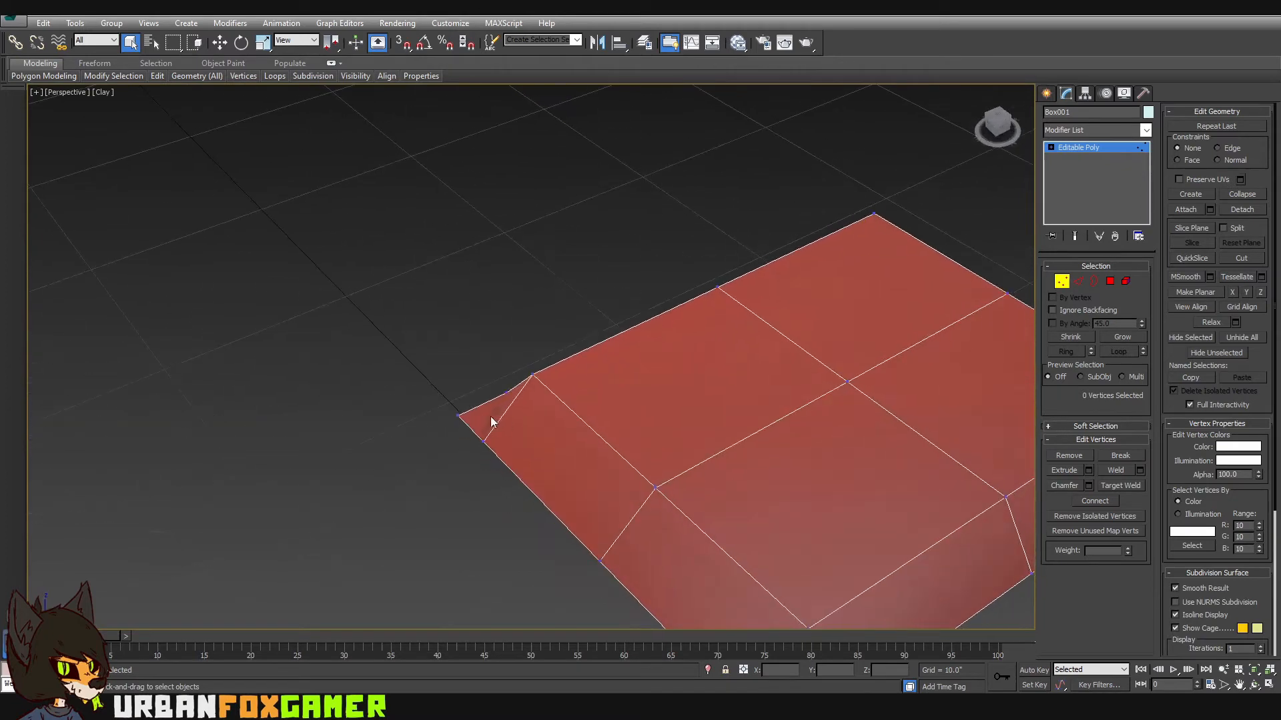
scroll(533, 375, "down", 6)
key("alt+w")
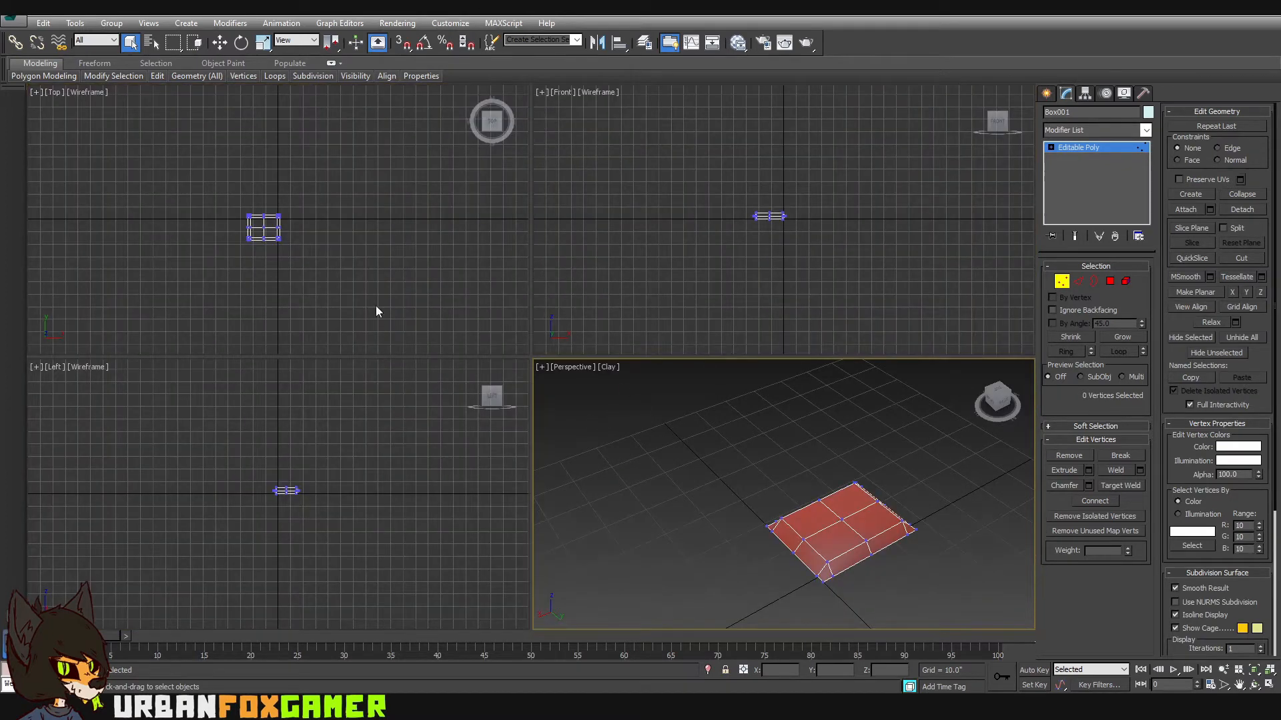
- Select the outer and inner vertices at all four corners of the pillow and connect them with diagonal edges
scroll(263, 264, "up", 4)
scroll(253, 203, "up", 4)
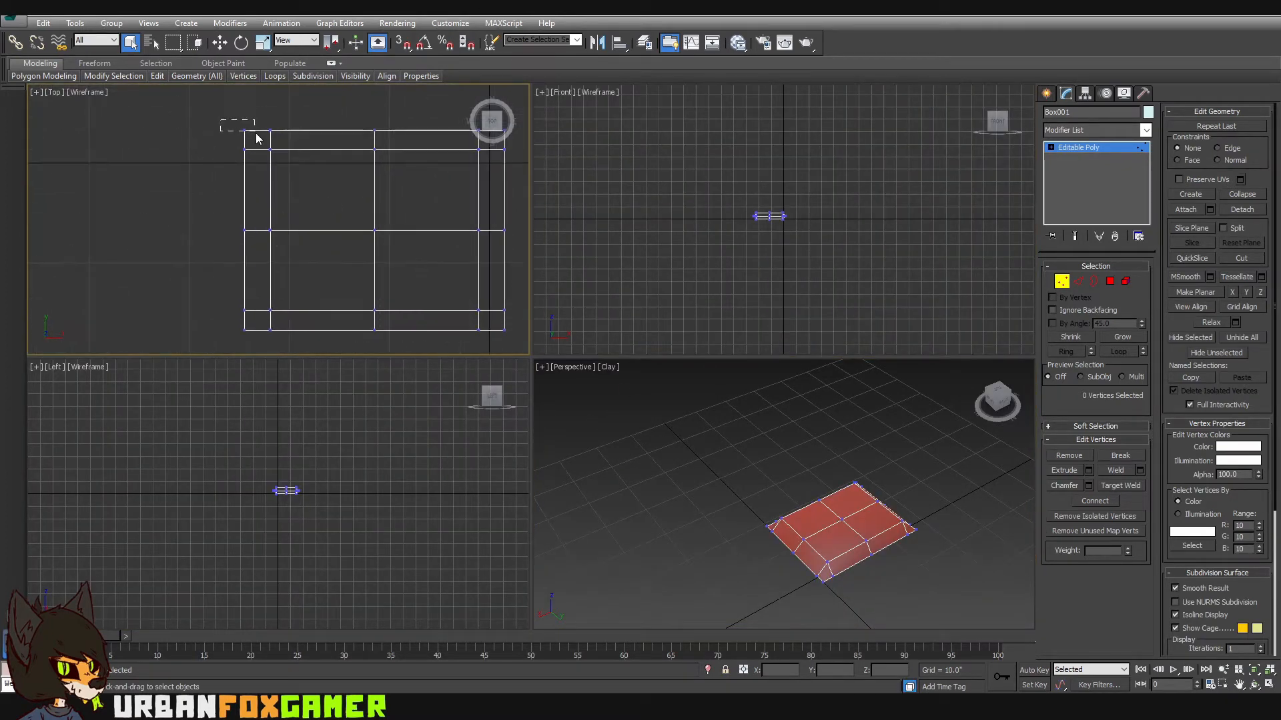
left_click_drag(257, 138, 270, 152)
middle_click_drag(287, 295, 210, 322)
left_click(245, 280, "ctrl")
left_click_drag(356, 291, 375, 310, "ctrl")
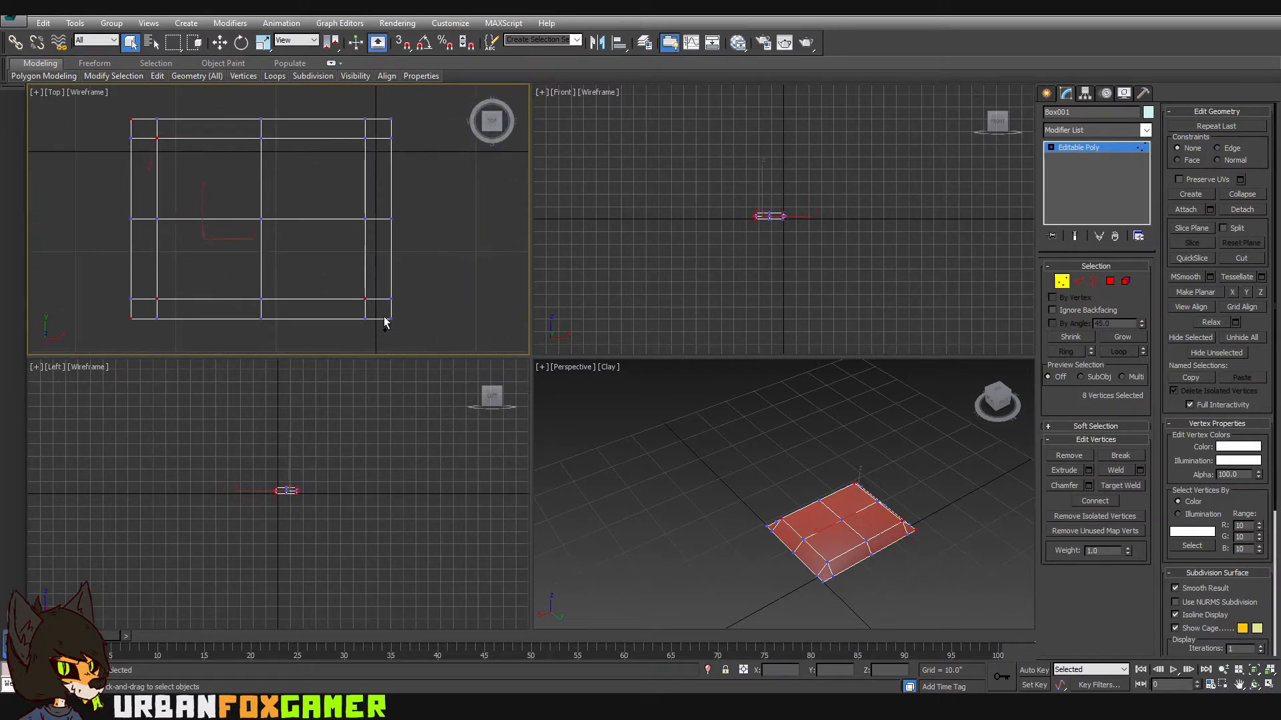
left_click(391, 318, "ctrl")
middle_click_drag(364, 139, 363, 217)
left_click_drag(357, 211, 393, 195, "ctrl")
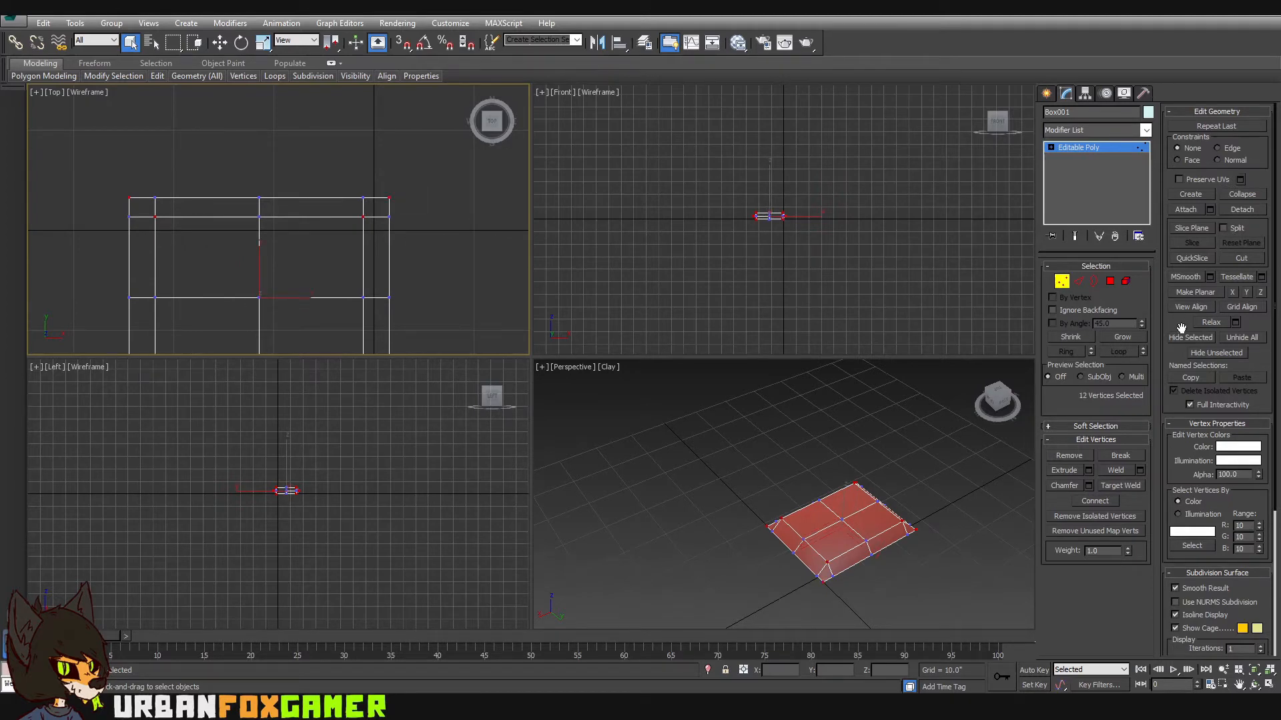
left_click(1110, 502)
- Select the vertices of the pillow's centre column and centre row and scale them outward along Z to puff up the middle
middle_click_drag(889, 518, 755, 538, "alt")
key("alt+w")
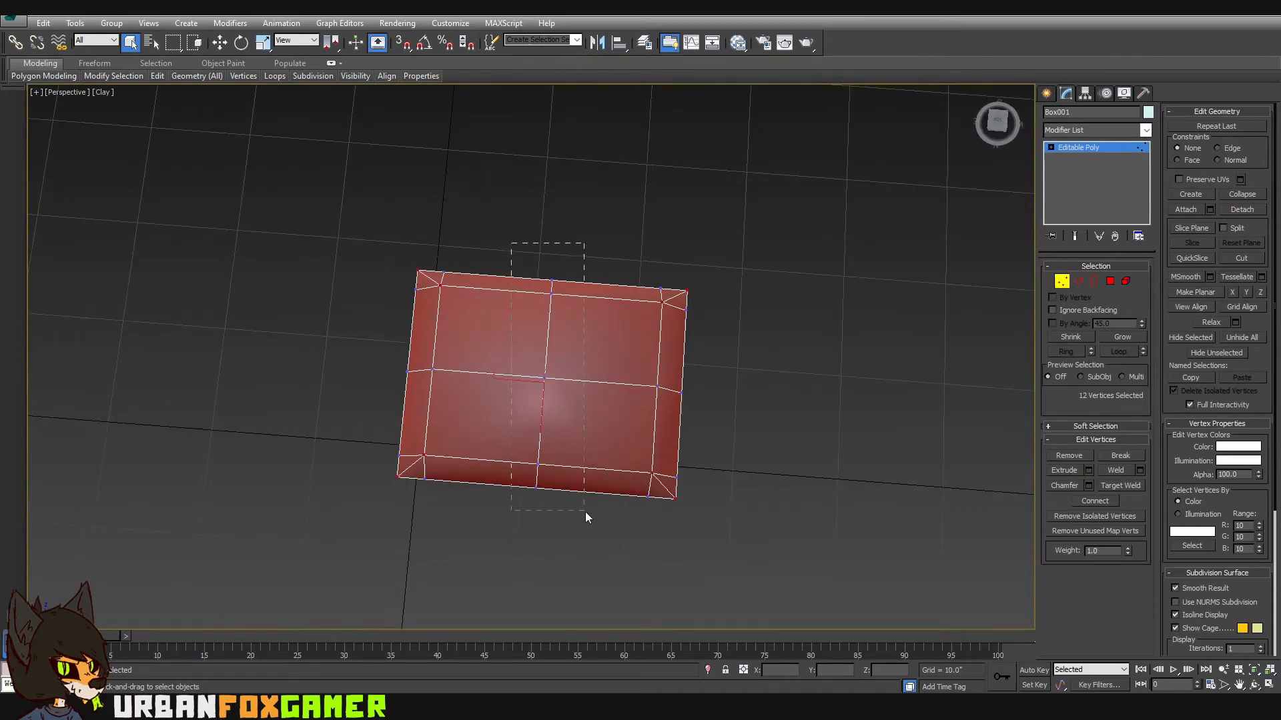
key("alt+w")
scroll(246, 177, "down", 4)
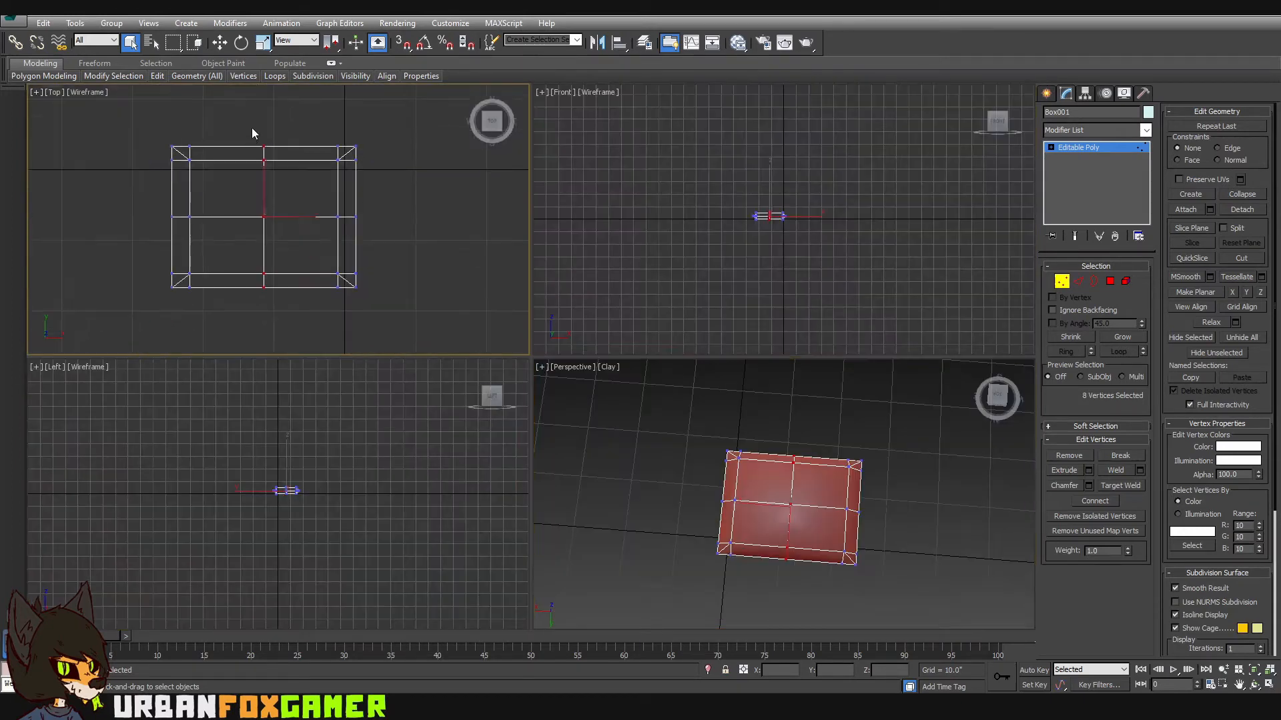
left_click_drag(114, 192, 253, 243)
middle_click_drag(787, 467, 844, 423, "alt")
key("r")
left_click_drag(786, 468, 793, 435)
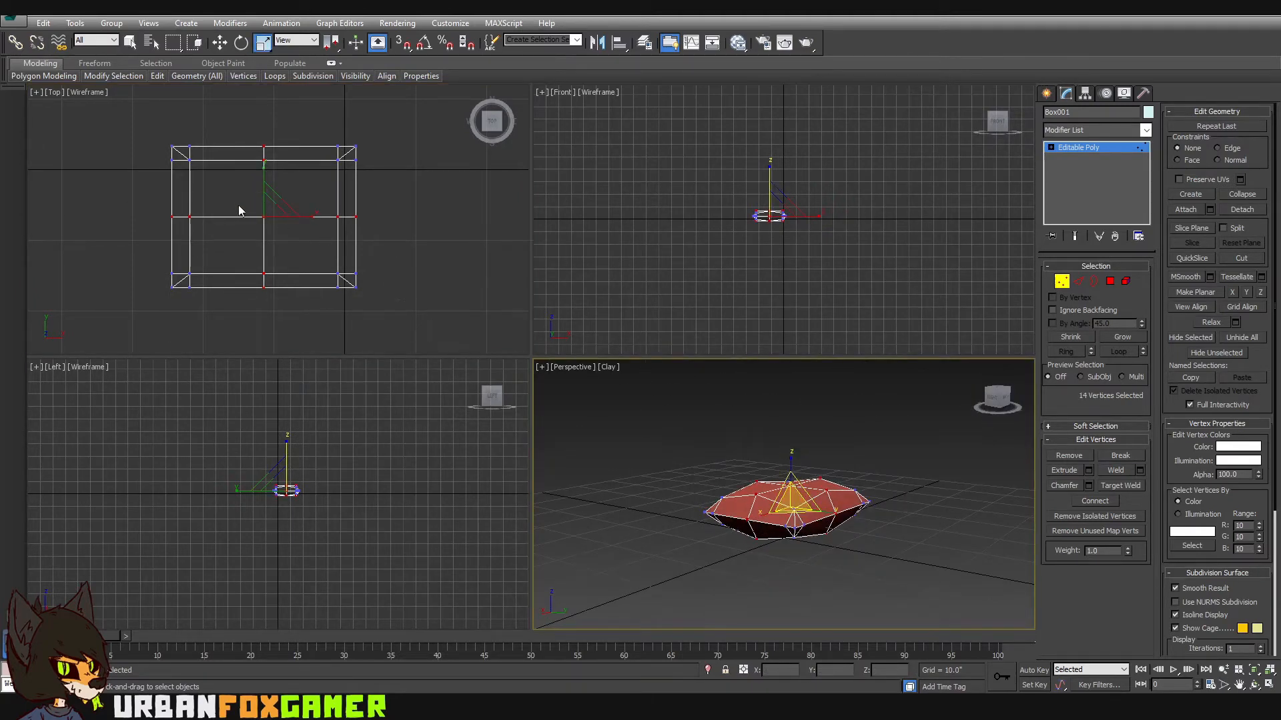
left_click_drag(240, 211, 286, 245)
key("ctrl+z")
left_click_drag(791, 465, 792, 449)
key("ctrl+z")
left_click(646, 431)
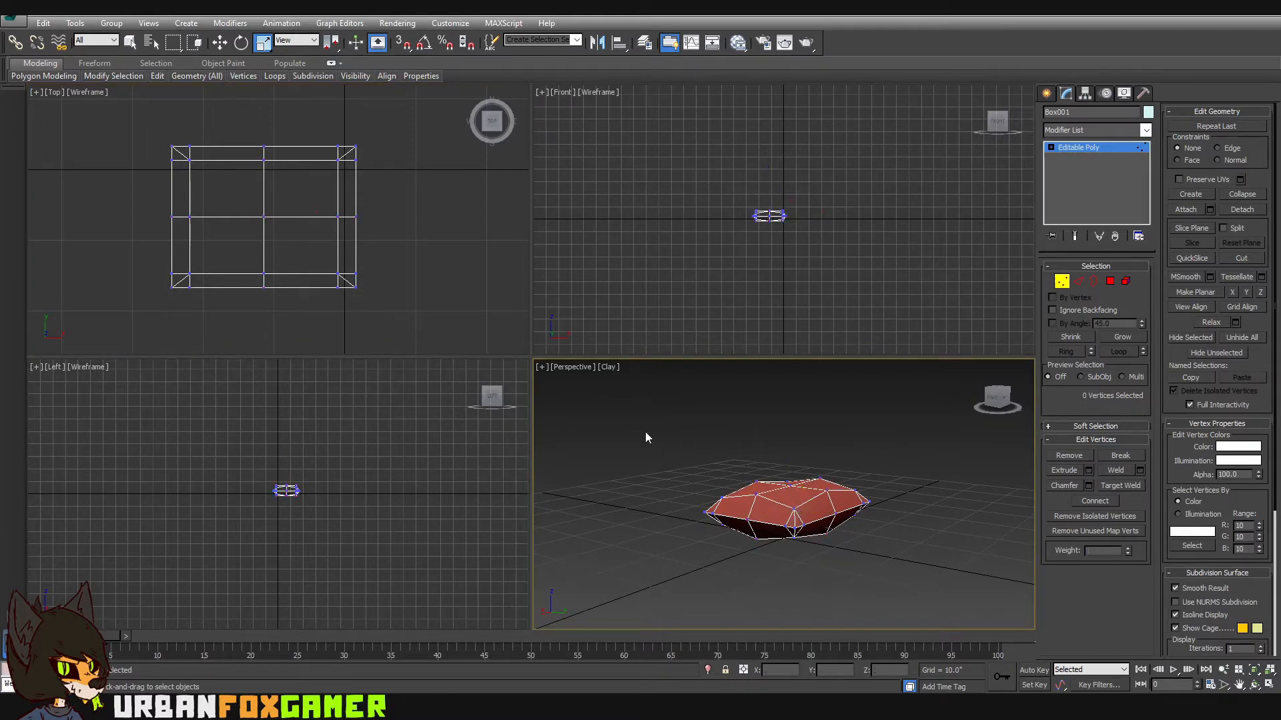
- Select the pillow's top and bottom centre vertices and scale them slightly farther apart along Z
left_click_drag(244, 195, 284, 237)
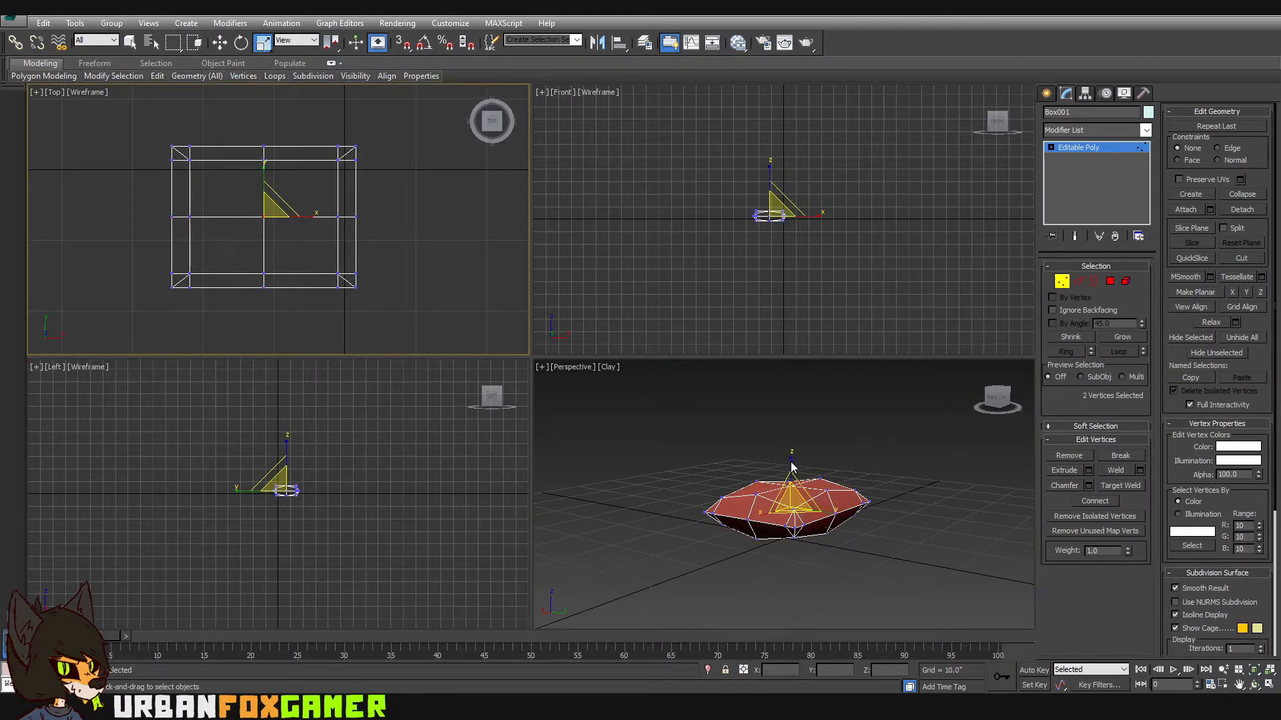
middle_click_drag(792, 467, 797, 464)
left_click_drag(797, 454, 799, 446)
- Pinch the pillow's sides by scaling the centre column of vertices inward along Y and the centre row inward along X
middle_click_drag(797, 446, 816, 591, "alt")
middle_click_drag(815, 423, 705, 610, "alt")
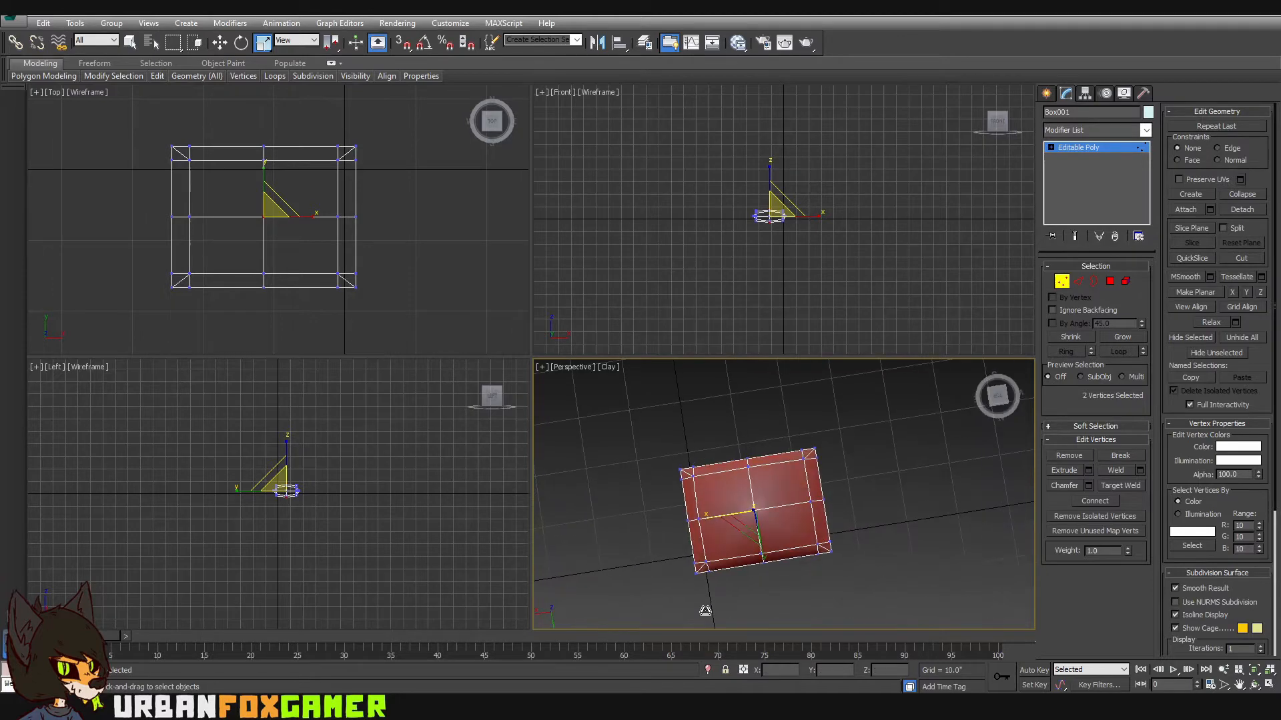
middle_click_drag(739, 441, 736, 471, "alt")
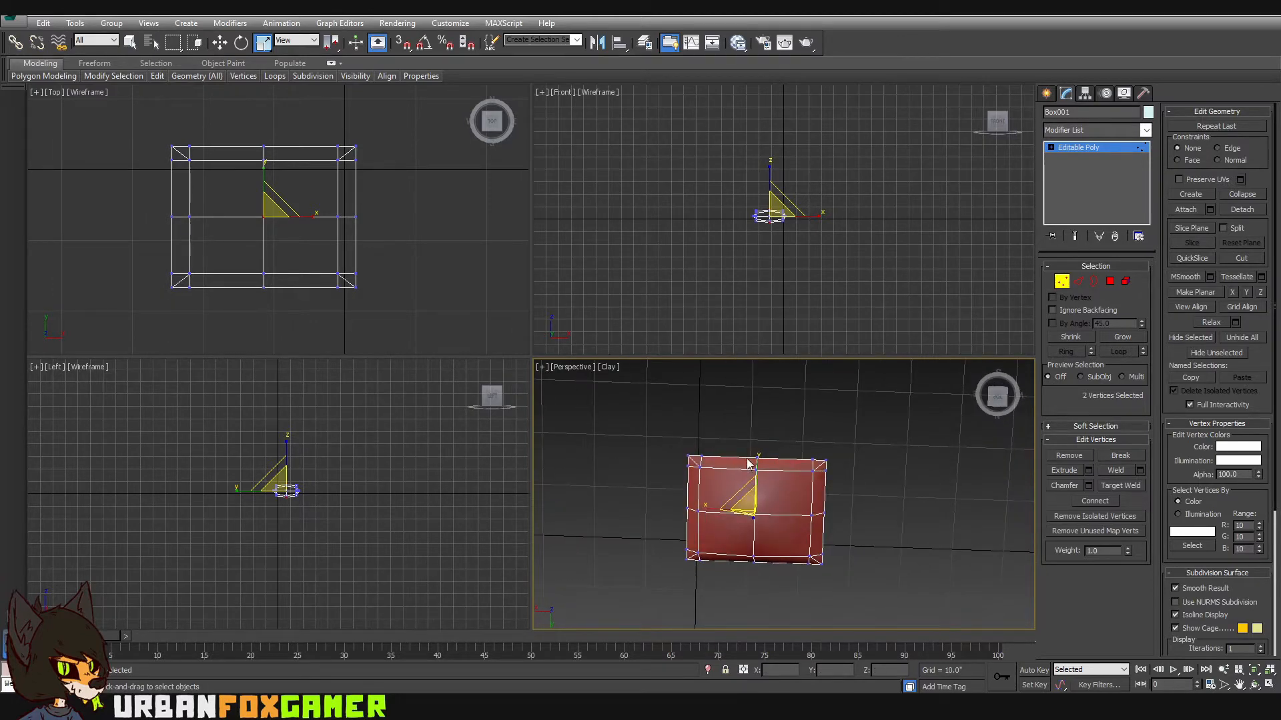
left_click_drag(732, 434, 769, 588)
middle_click_drag(280, 199, 321, 208)
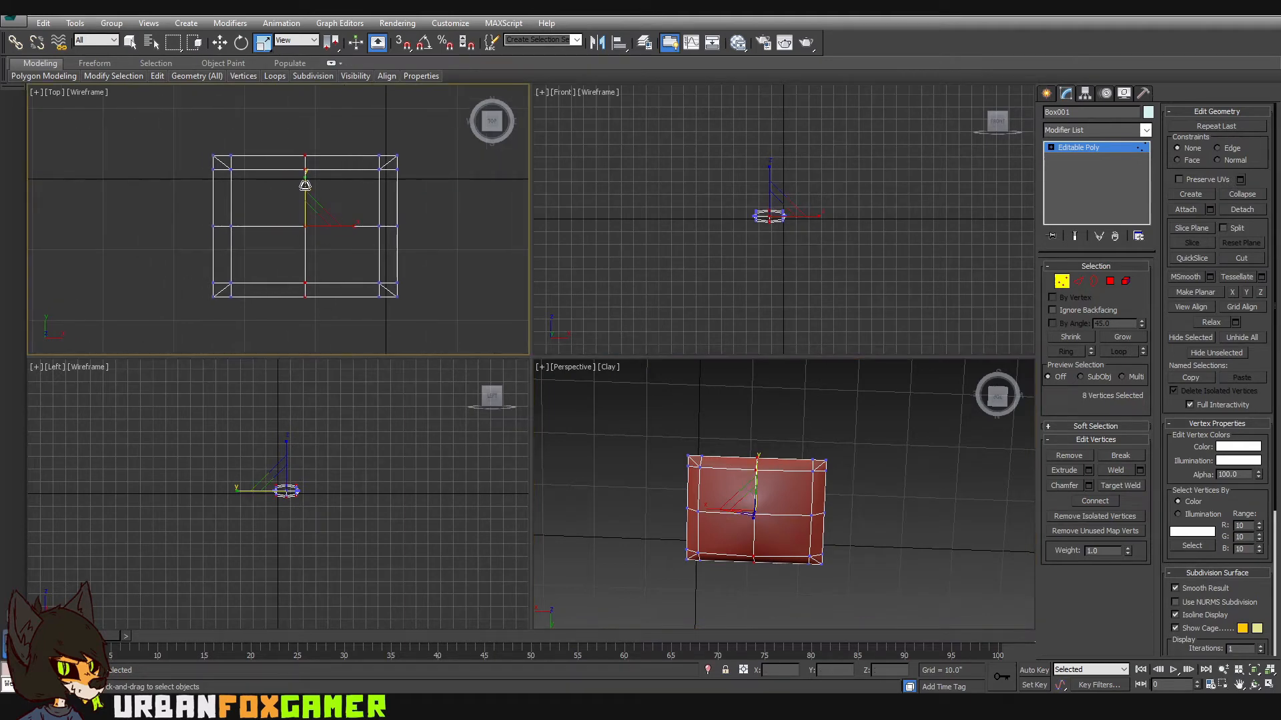
left_click_drag(305, 186, 306, 195)
left_click_drag(166, 207, 350, 229)
scroll(382, 177, "up", 2)
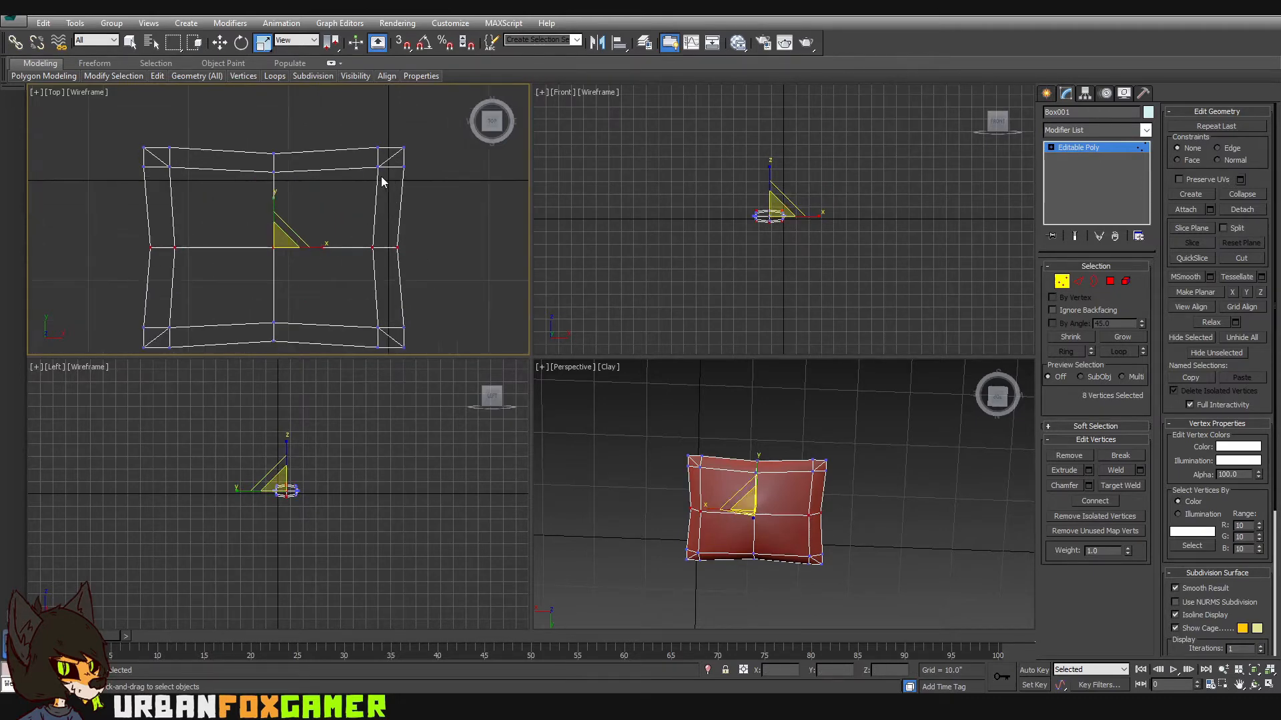
- Select the two horizontal vertex rows just inside the pillow's long edges and scale them slightly inward along X
middle_click_drag(399, 189, 435, 212)
left_click_drag(387, 189, 496, 191)
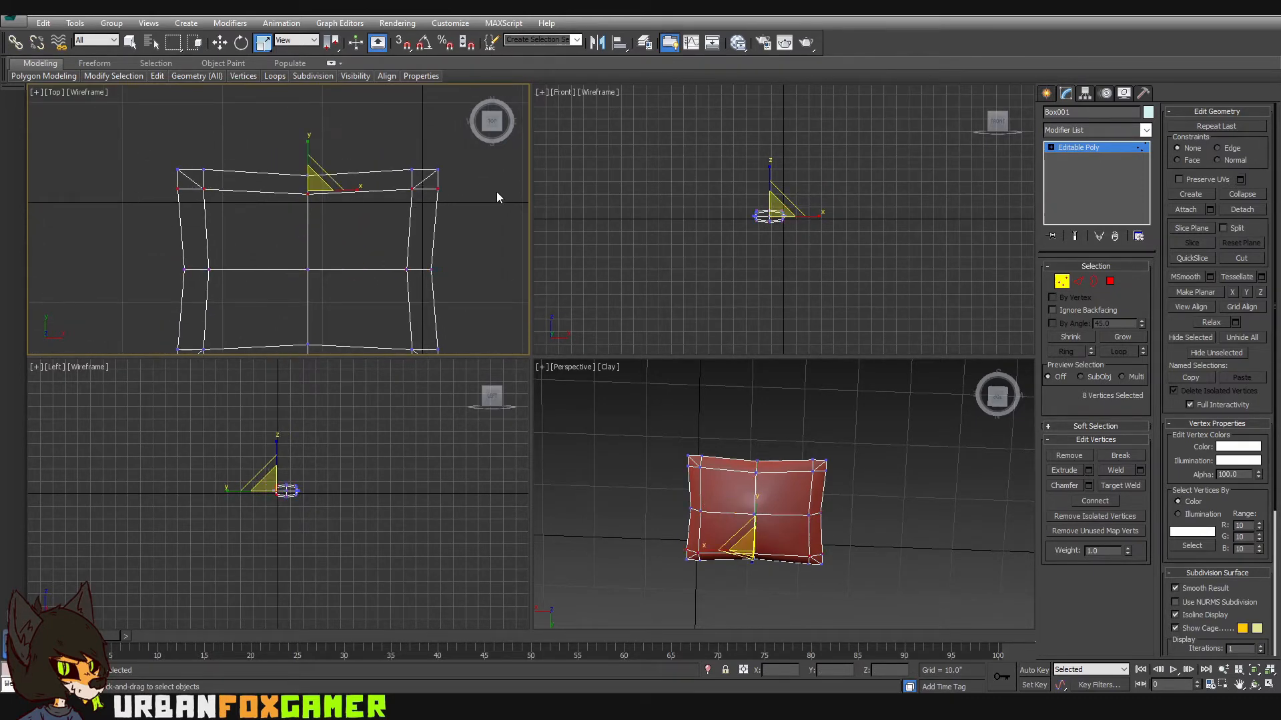
middle_click_drag(393, 276, 411, 200)
left_click_drag(274, 275, 461, 278, "ctrl")
middle_click_drag(364, 248, 405, 295)
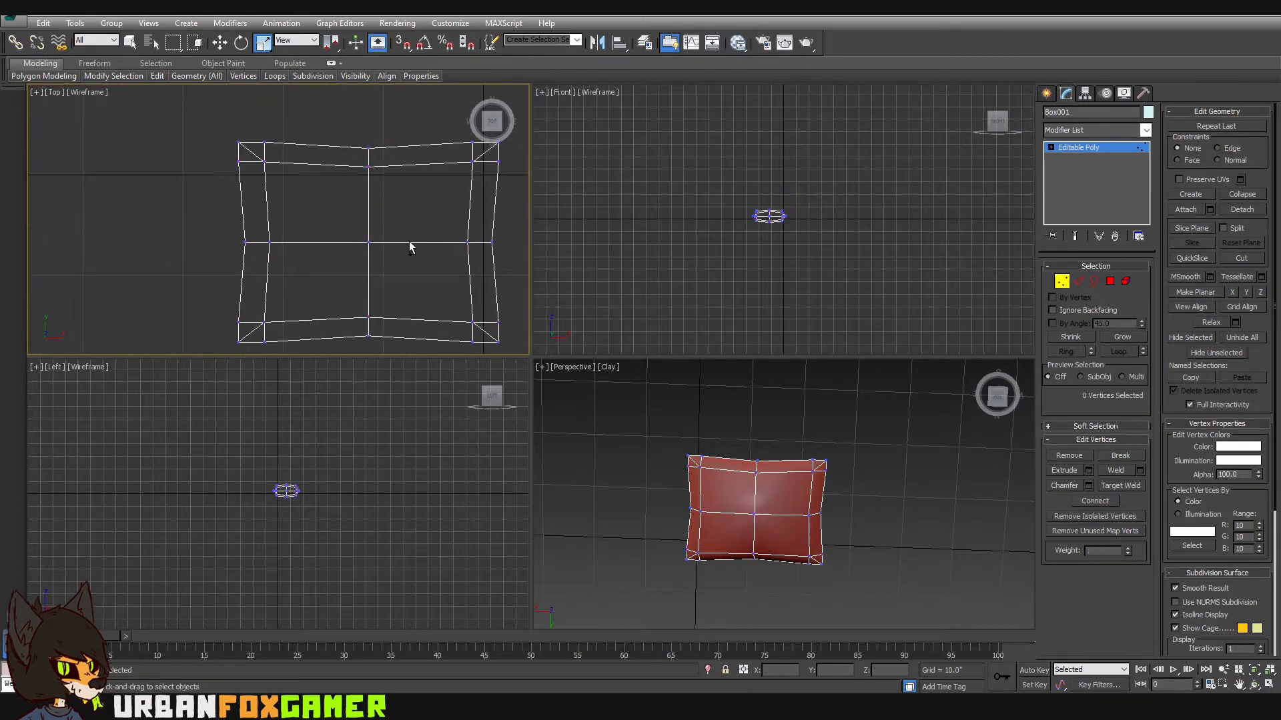
left_click_drag(405, 242, 414, 242)
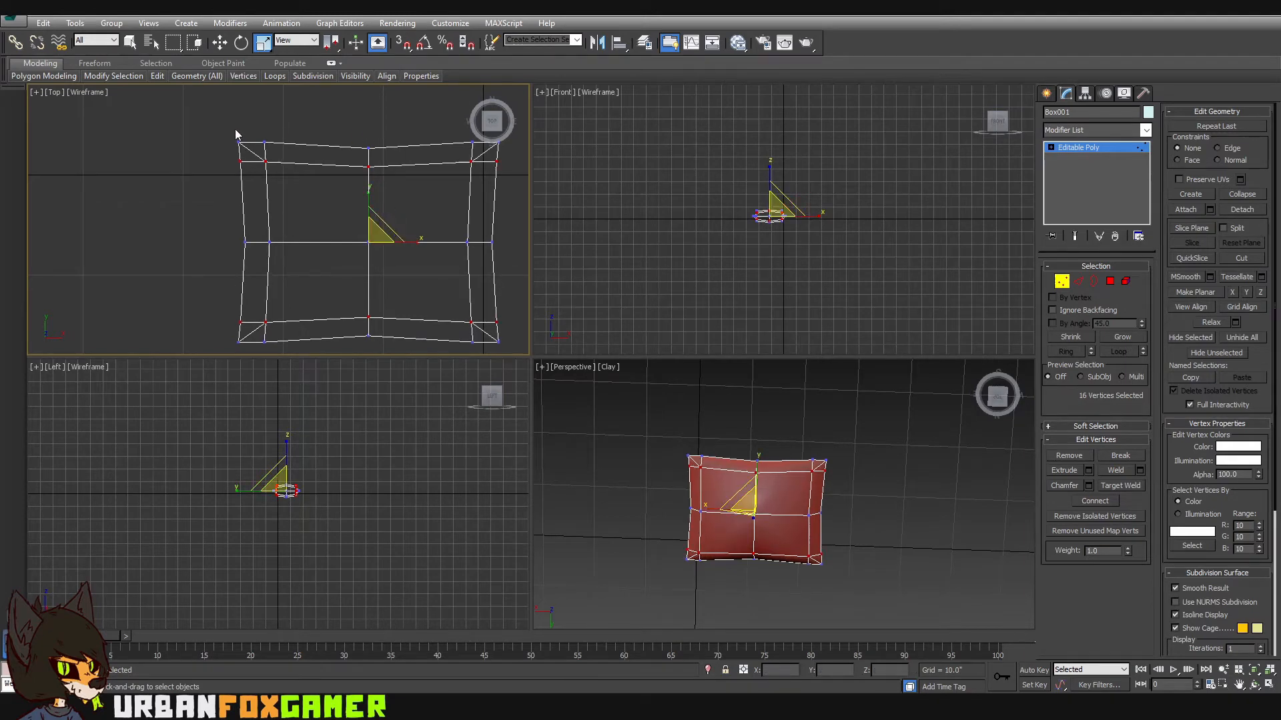
- Select the two vertical vertex columns just inside the pillow's short edges and scale them slightly inward along Y
left_click_drag(282, 156, 283, 157)
scroll(326, 160, "down", 3)
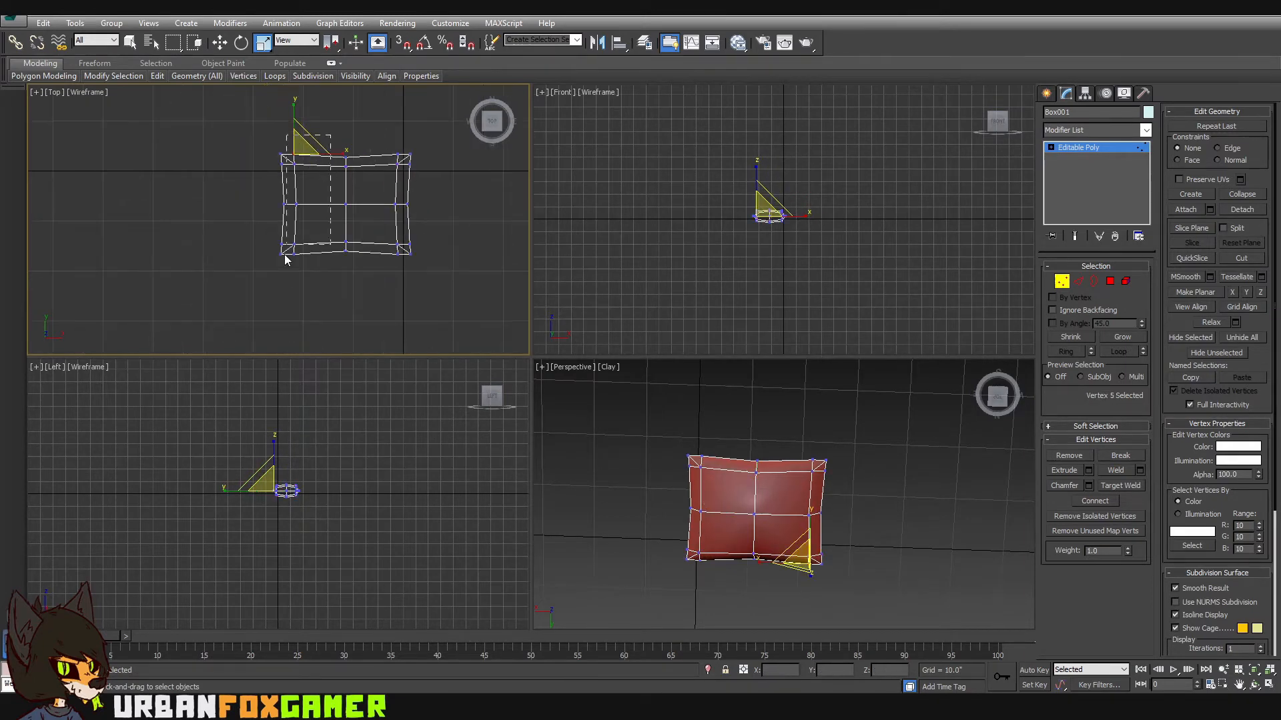
left_click_drag(293, 283, 291, 278)
left_click_drag(380, 137, 397, 279, "ctrl")
scroll(351, 185, "up", 4)
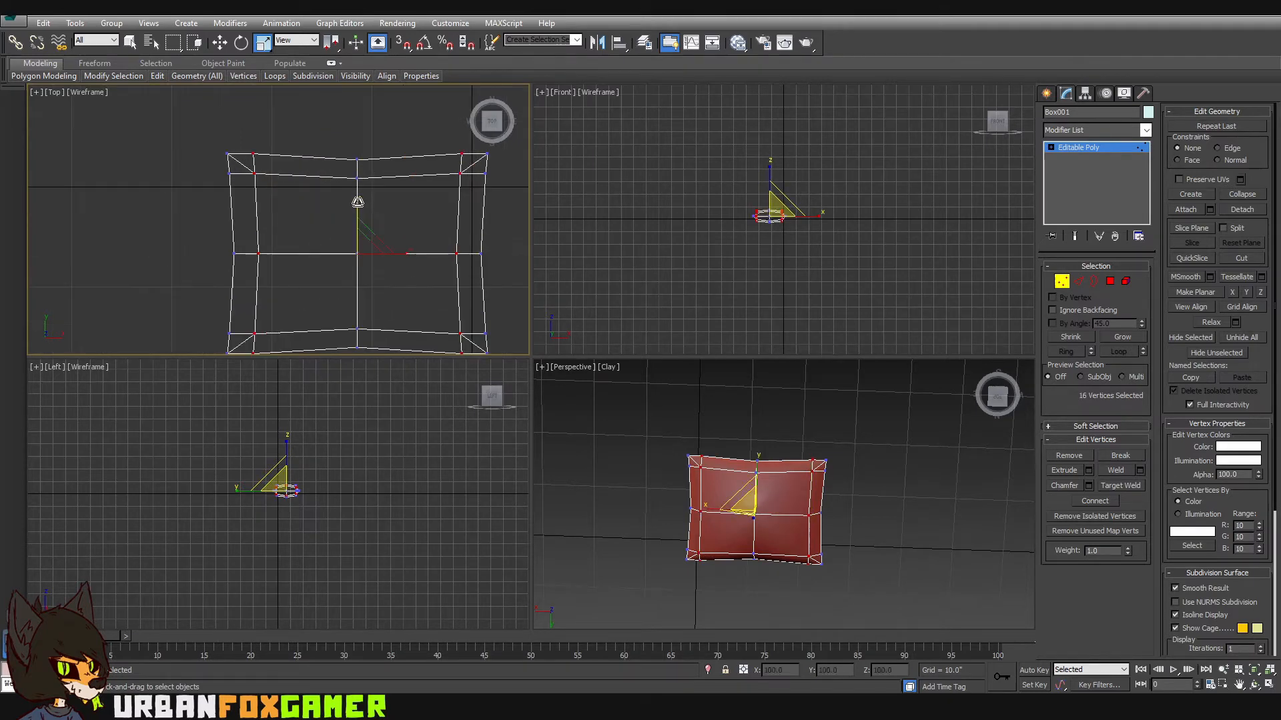
left_click_drag(359, 202, 364, 203)
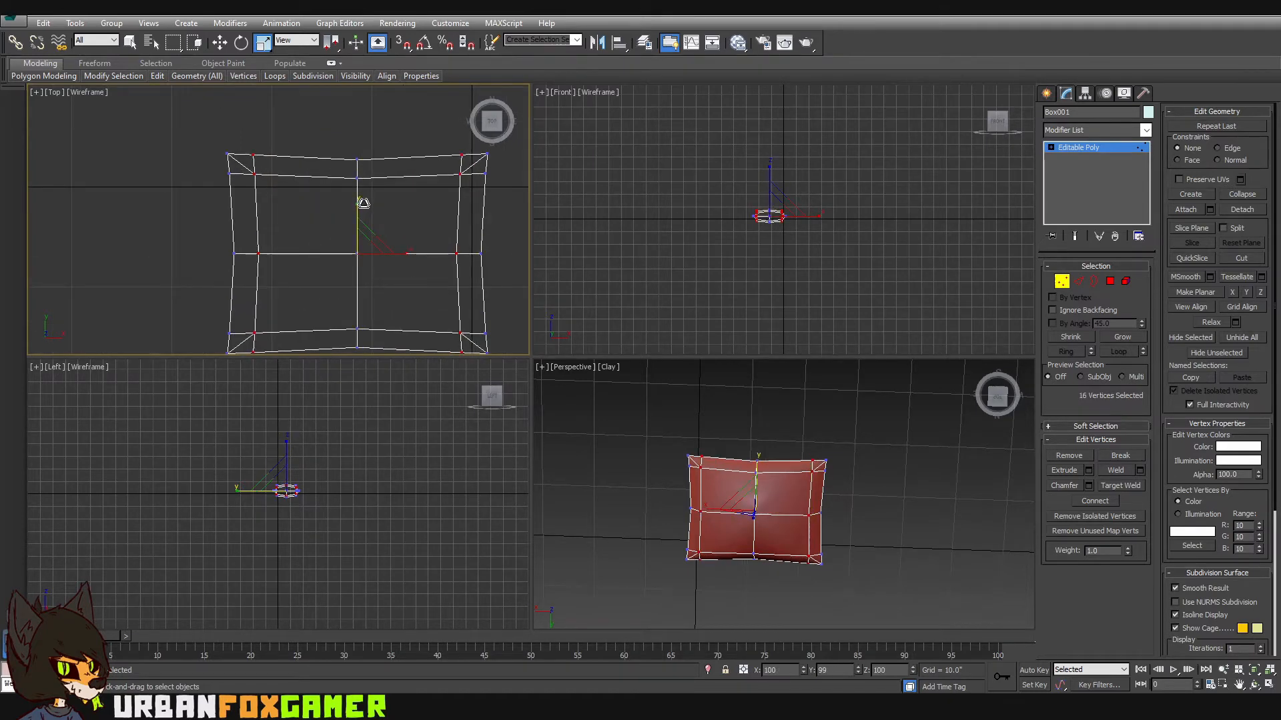
- Maximize the Perspective view on the pillow and leave vertex editing
right_click(723, 422)
key("alt+w")
middle_click_drag(751, 486, 750, 342, "alt")
middle_click_drag(625, 371, 653, 399, "alt")
left_click(1062, 281)
key("q")
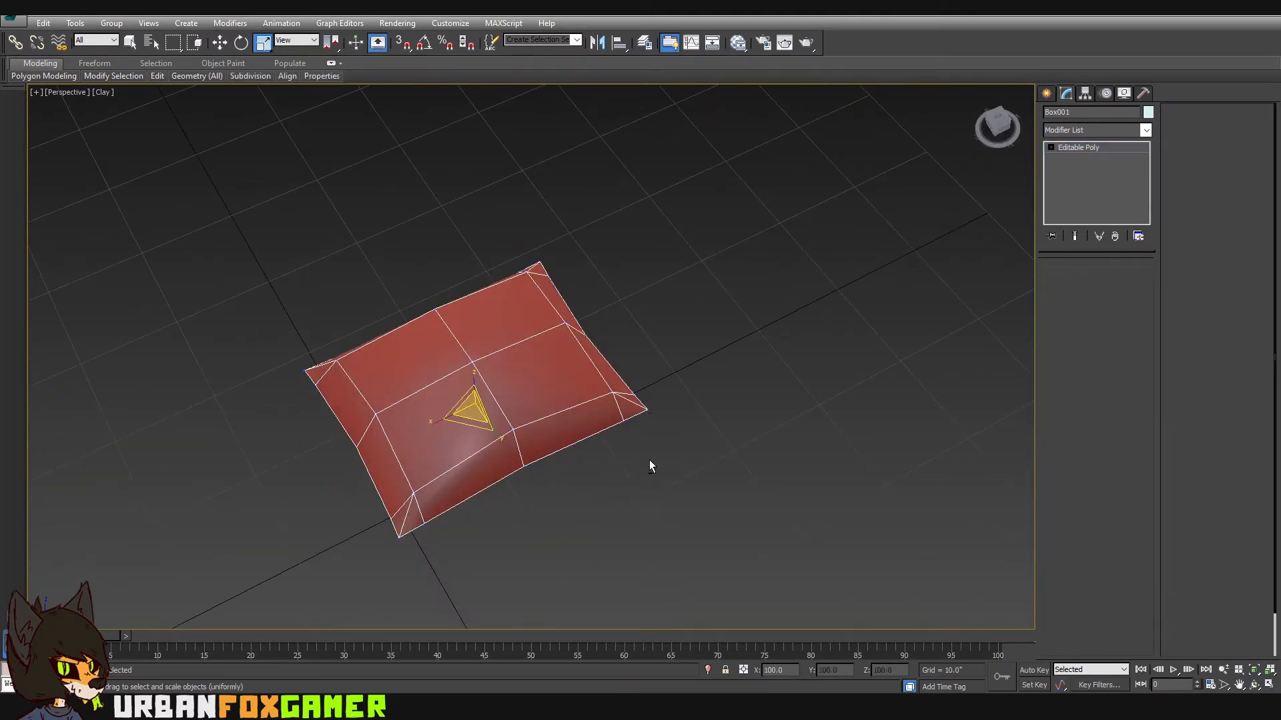
- Duplicate the pillow as one independent copy moved well clear of the original along Y
middle_click_drag(649, 459, 792, 468, "alt")
left_click(687, 422)
left_click(571, 518)
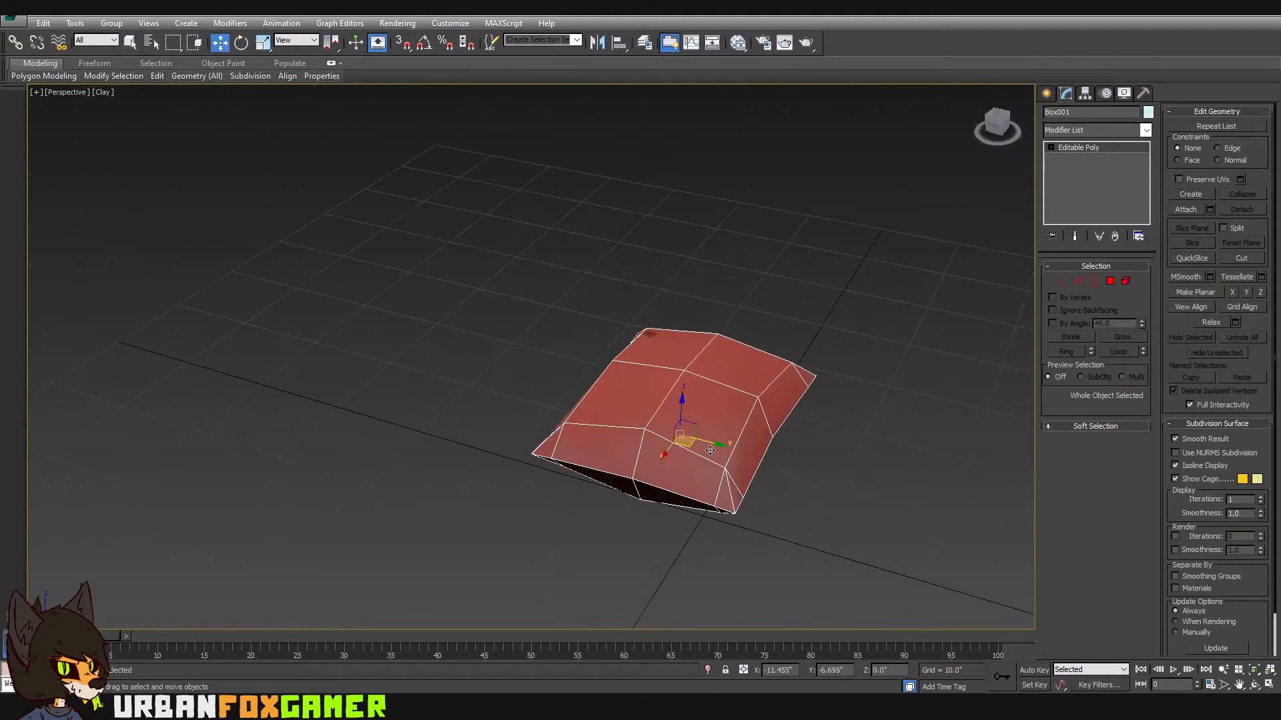
left_click_drag(717, 447, 384, 370, "shift")
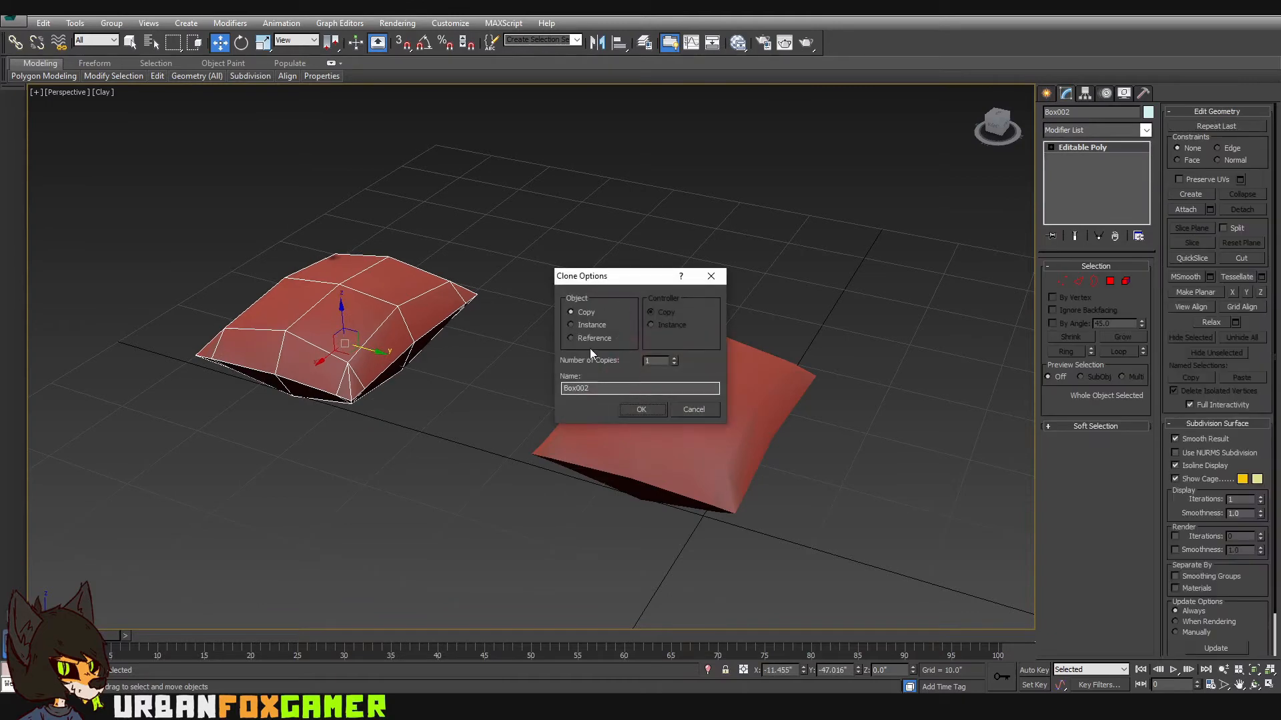
left_click(640, 410)
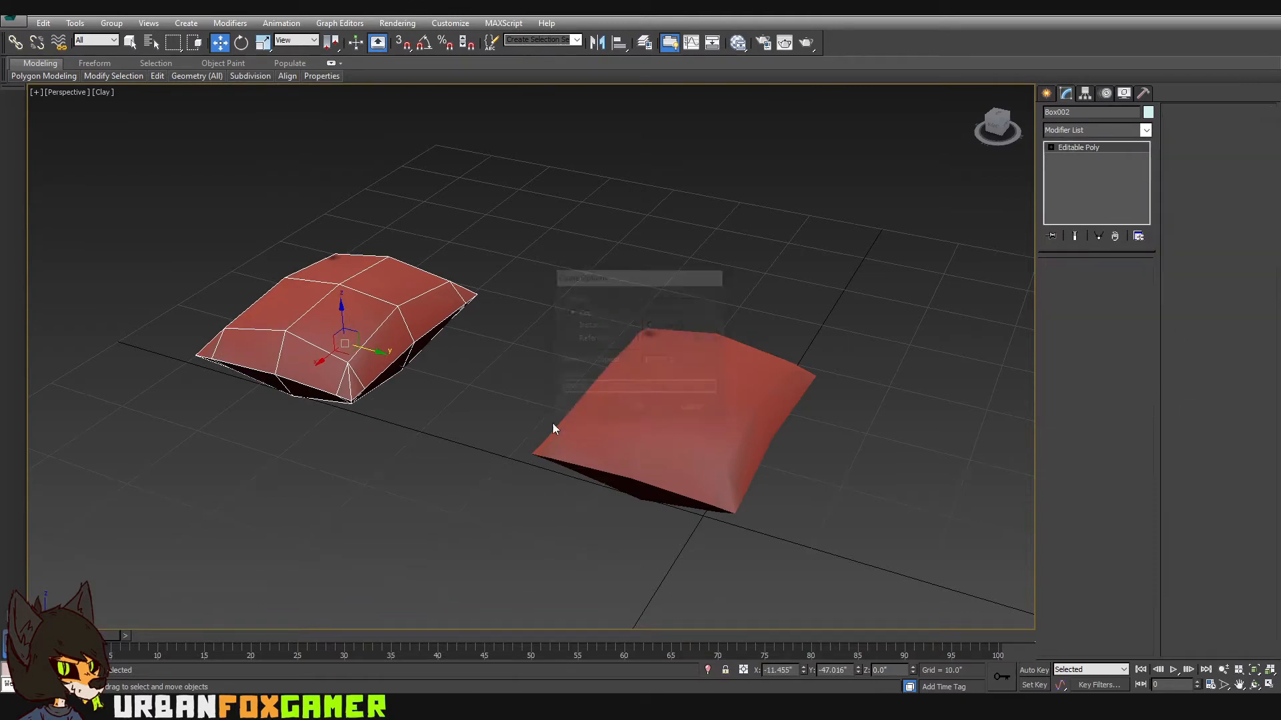
key("q")
- Select the original pillow and apply a Noise modifier to it
mouse_move(556, 392)
middle_mouse_down("alt")
mouse_move(483, 443)
mouse_move(605, 340)
middle_mouse_up("alt")
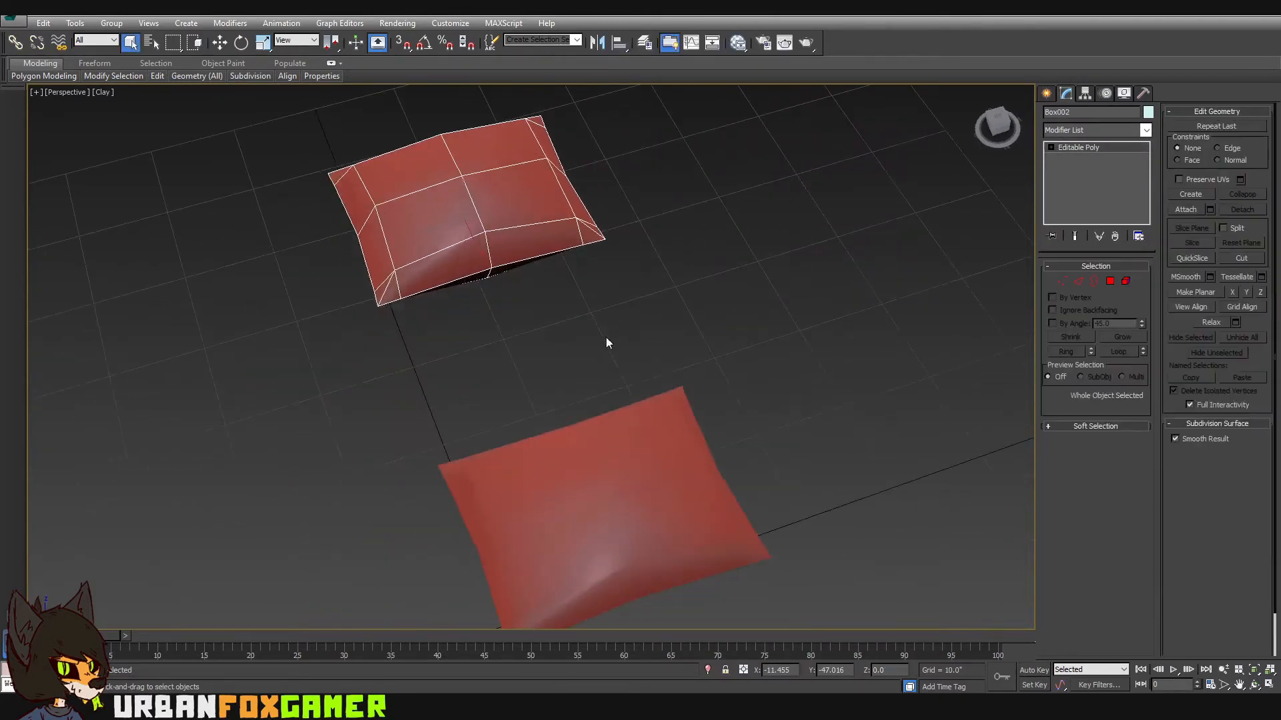
left_click(632, 481)
middle_click_drag(632, 480, 712, 429)
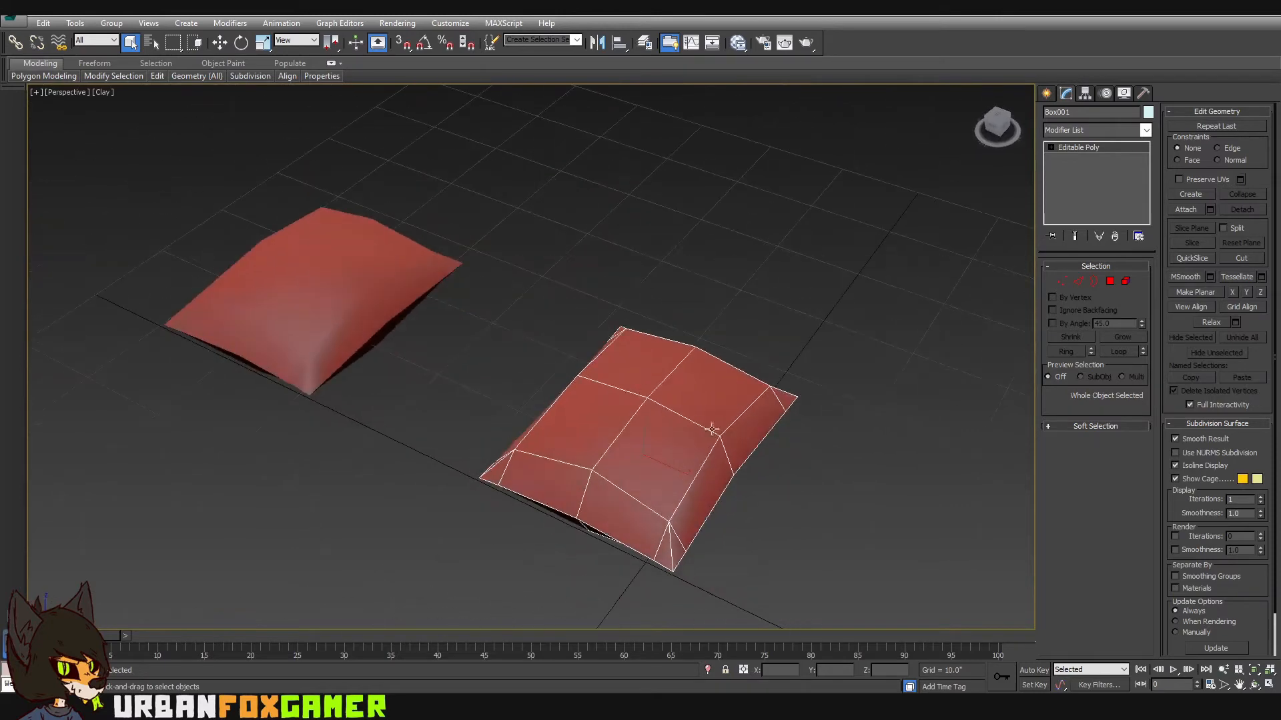
left_click(1095, 130)
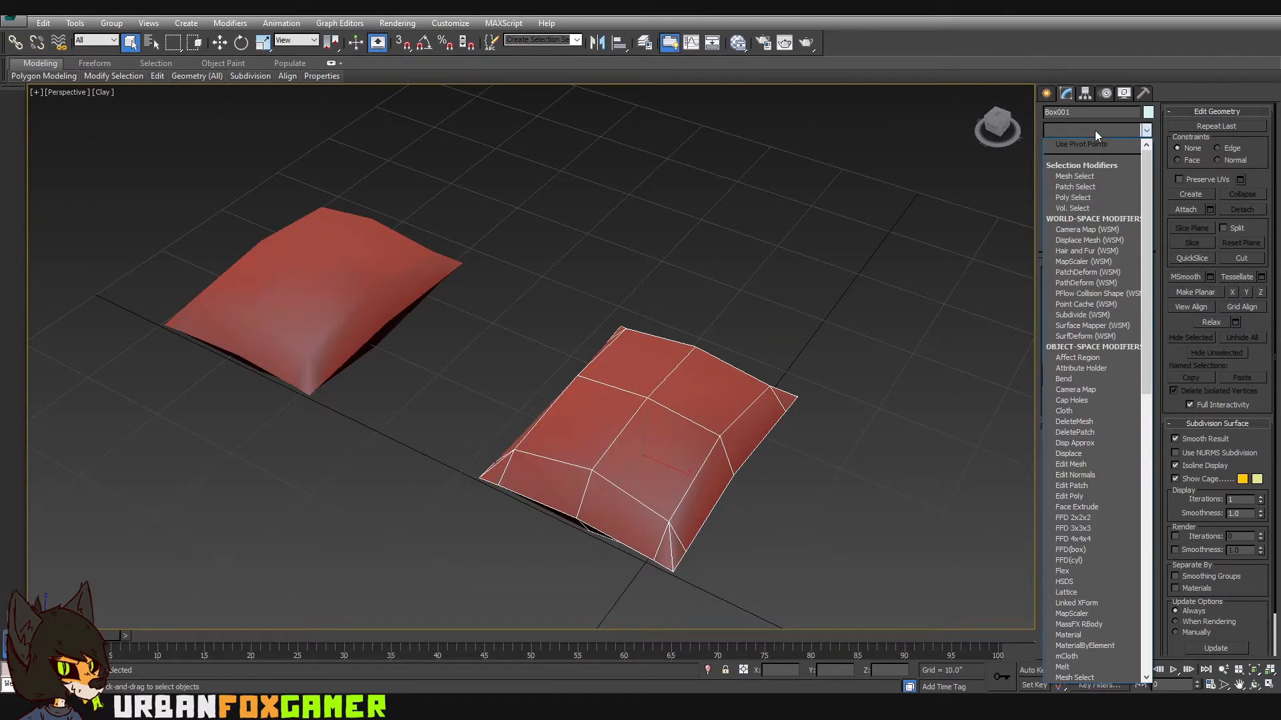
key("n")
left_click(1080, 144)
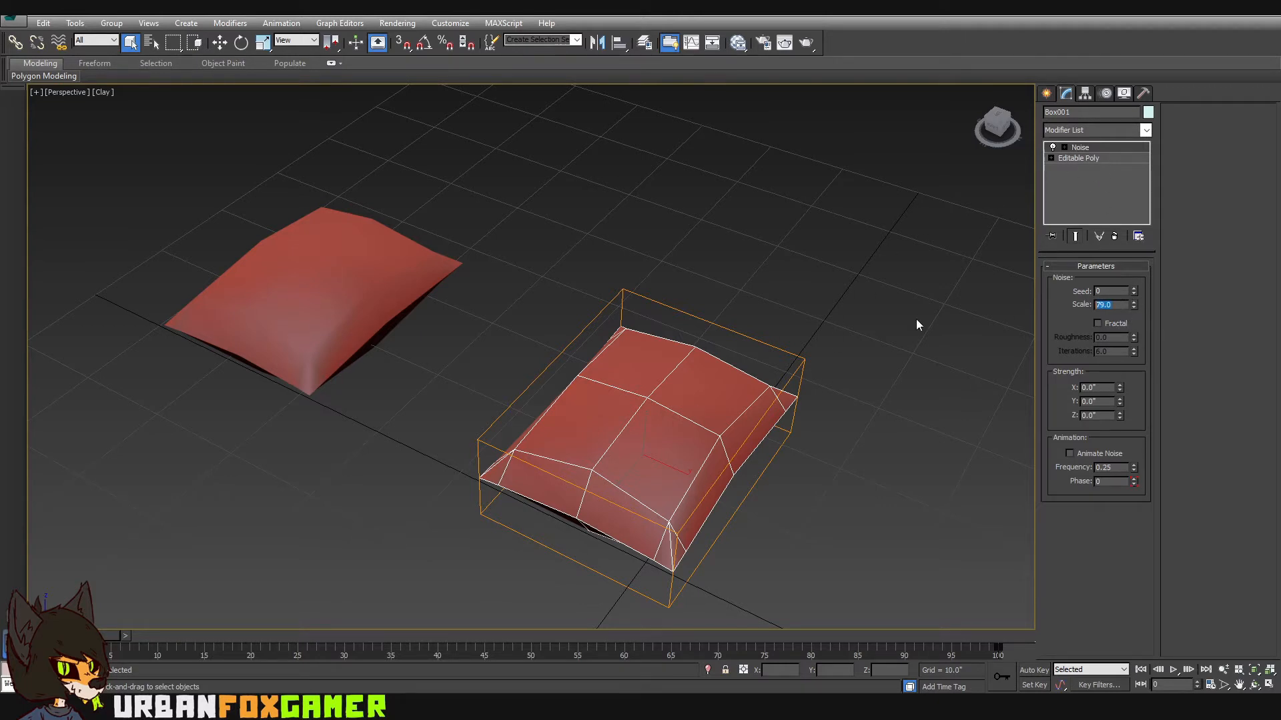
- Set the noise scale to 10 and its strength to 100 inches on X, Y and Z
type("1")
key("Tab")
type("100")
key("Tab")
type("1")
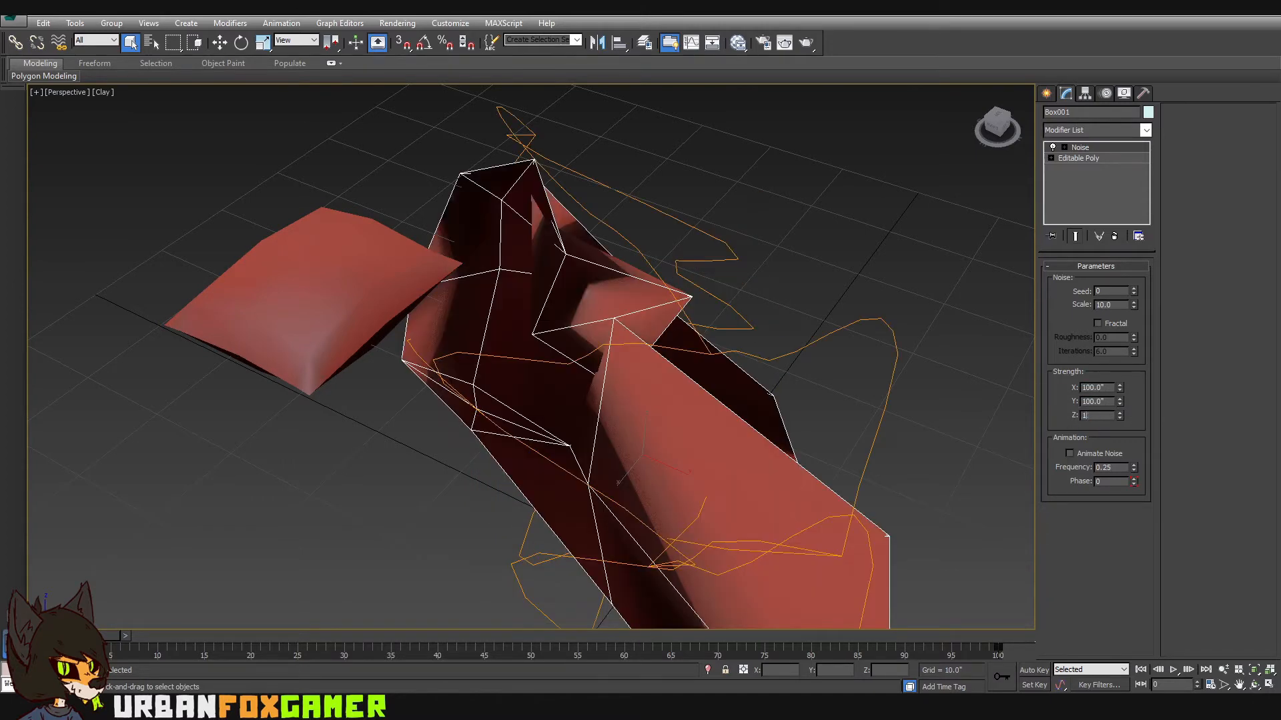
key("Return")
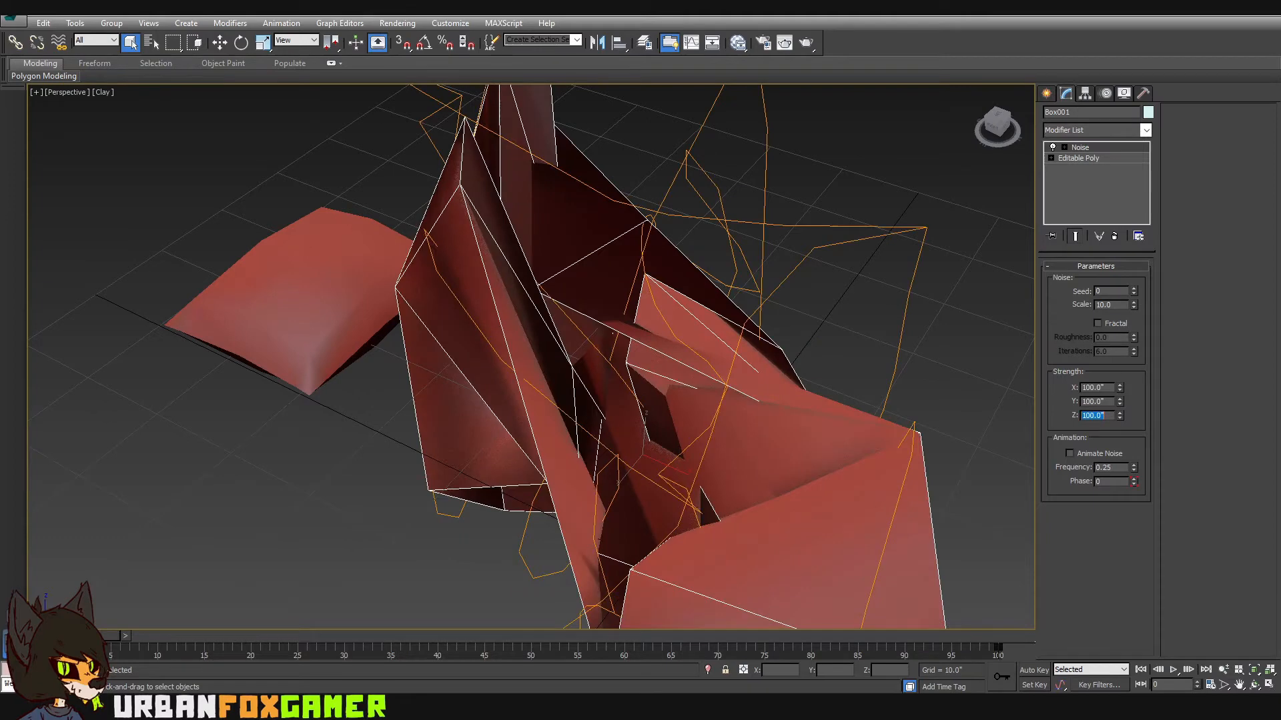
- Scale the Noise modifier's gizmo until the distortion is only a subtle unevenness in the pillow
left_click(1065, 148)
left_click(1084, 159)
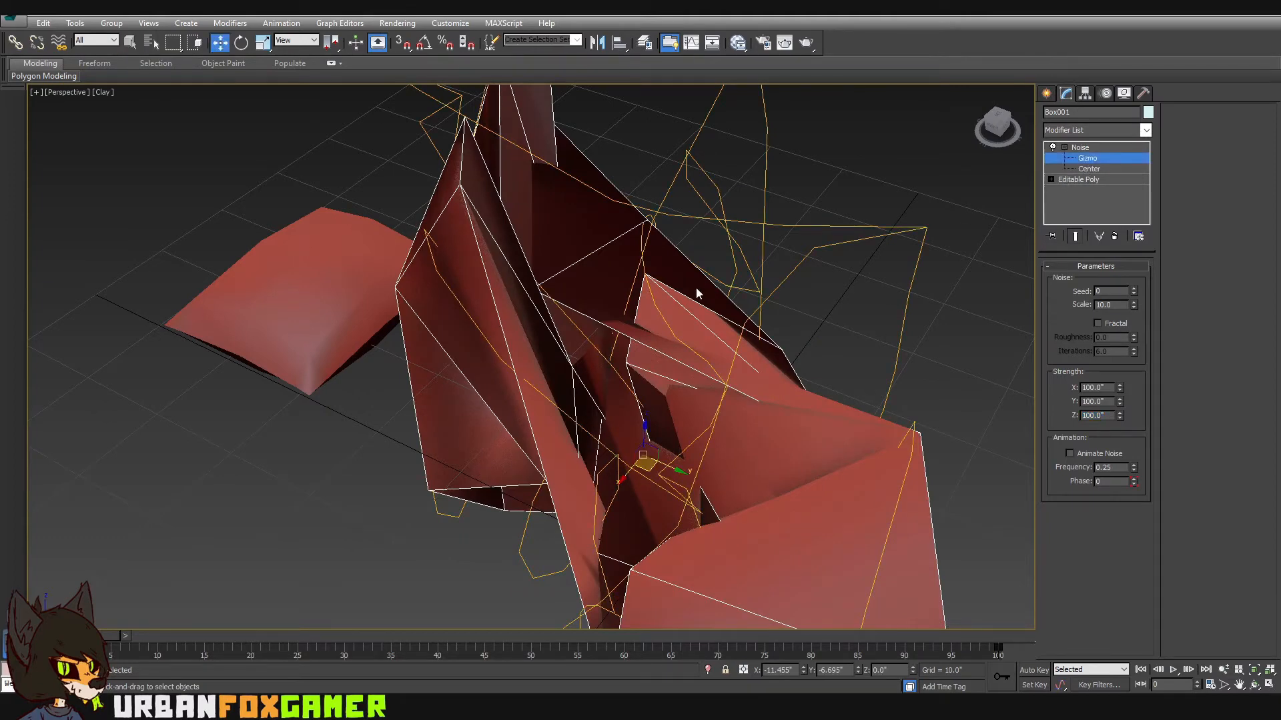
key("r")
left_click_drag(644, 454, 835, 603)
middle_click_drag(835, 603, 678, 424, "alt")
- Convert the noise-deformed pillow to an editable poly
right_click(675, 422)
mouse_move(734, 544)
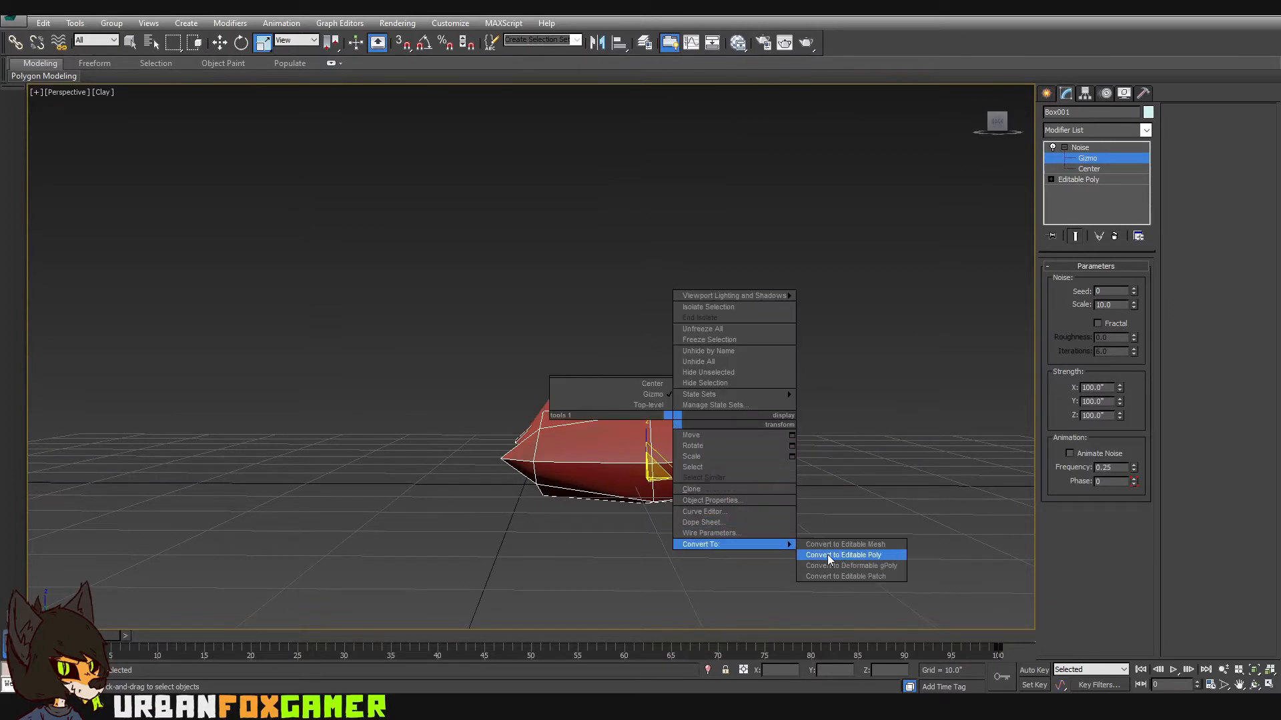
left_click(827, 554)
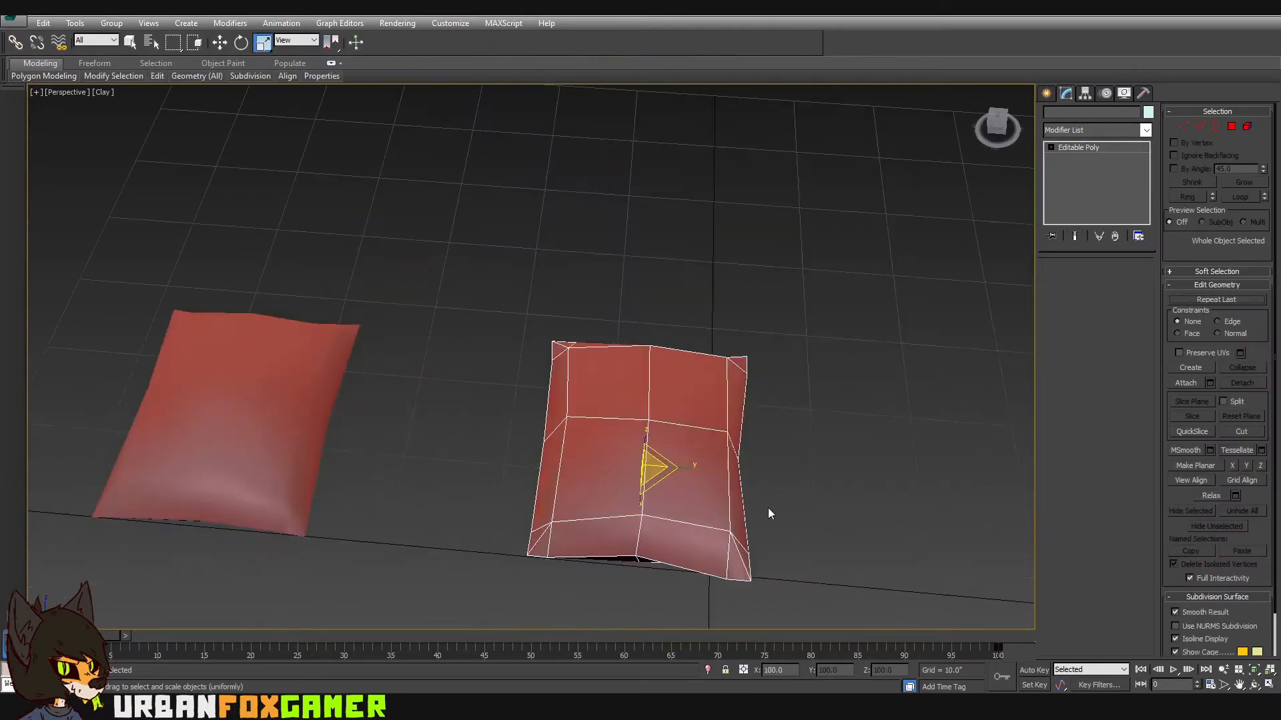
- Duplicate the deformed pillow as one independent copy placed beside it along X
middle_click_drag(767, 507, 589, 445, "alt")
key("w")
mouse_move(603, 393)
middle_mouse_down("alt")
mouse_move(551, 403)
mouse_move(596, 393)
middle_mouse_up("alt")
left_click_drag(609, 358, 458, 530, "shift")
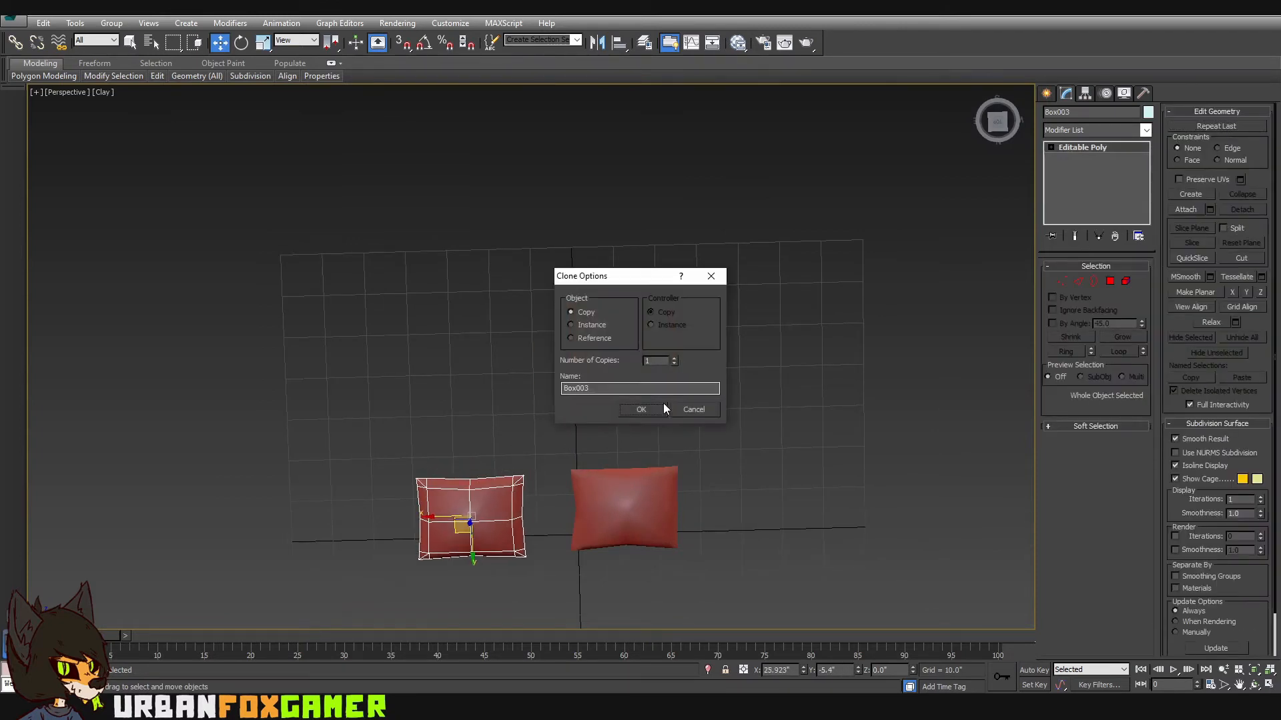
left_click(641, 410)
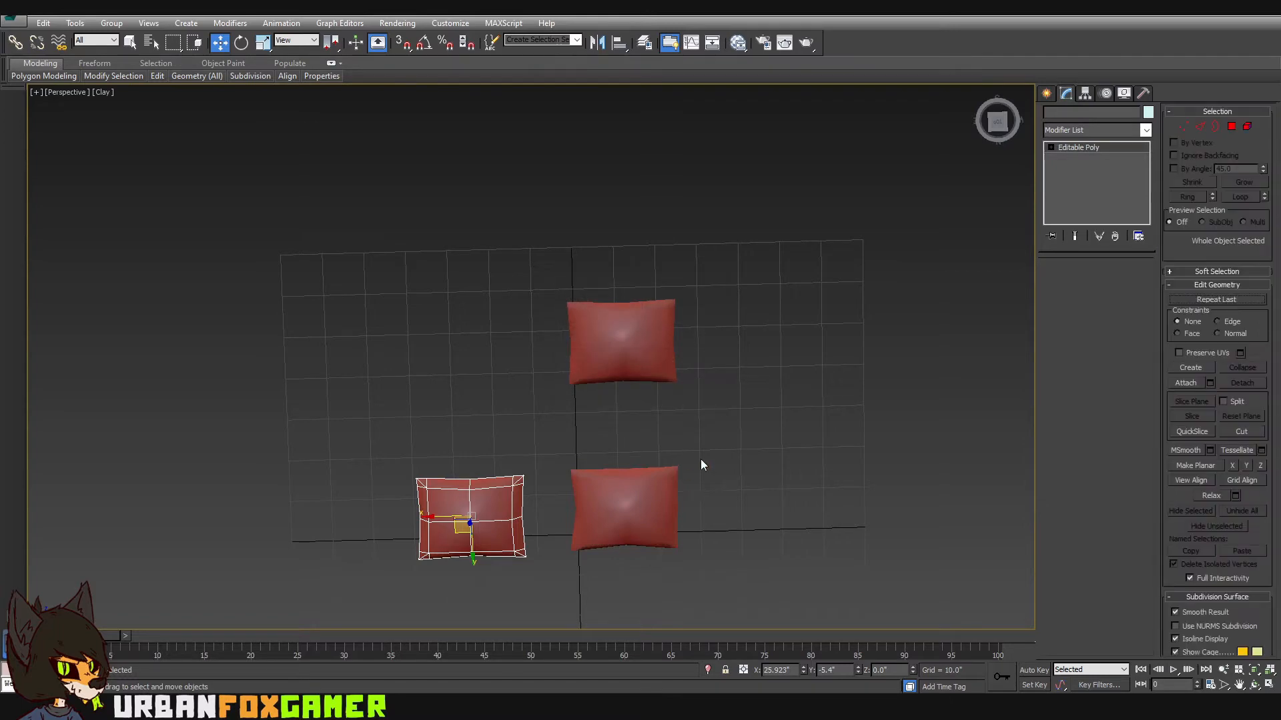
- Examine the new pillow copy's shape up close from several angles
scroll(701, 459, "up", 5)
key("q")
middle_click_drag(631, 435, 729, 367, "alt")
scroll(674, 412, "up", 3)
middle_click_drag(684, 420, 585, 362, "alt")
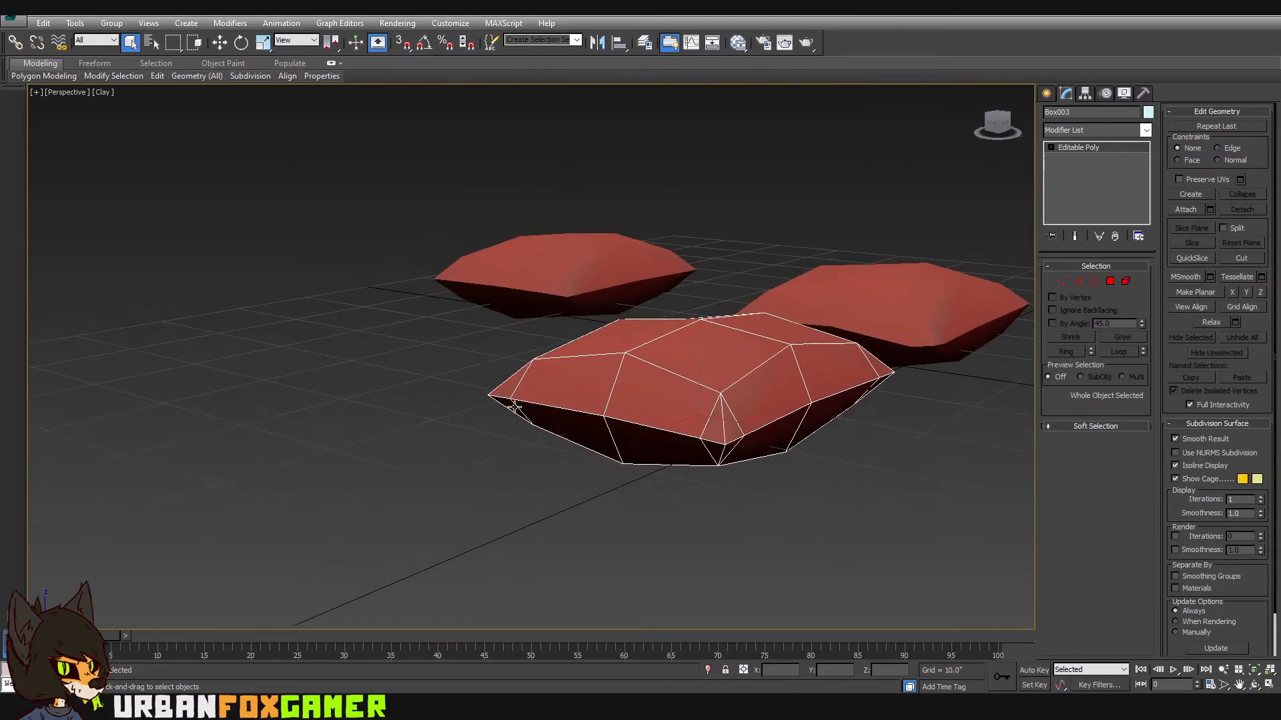
middle_click_drag(514, 407, 945, 368, "alt")
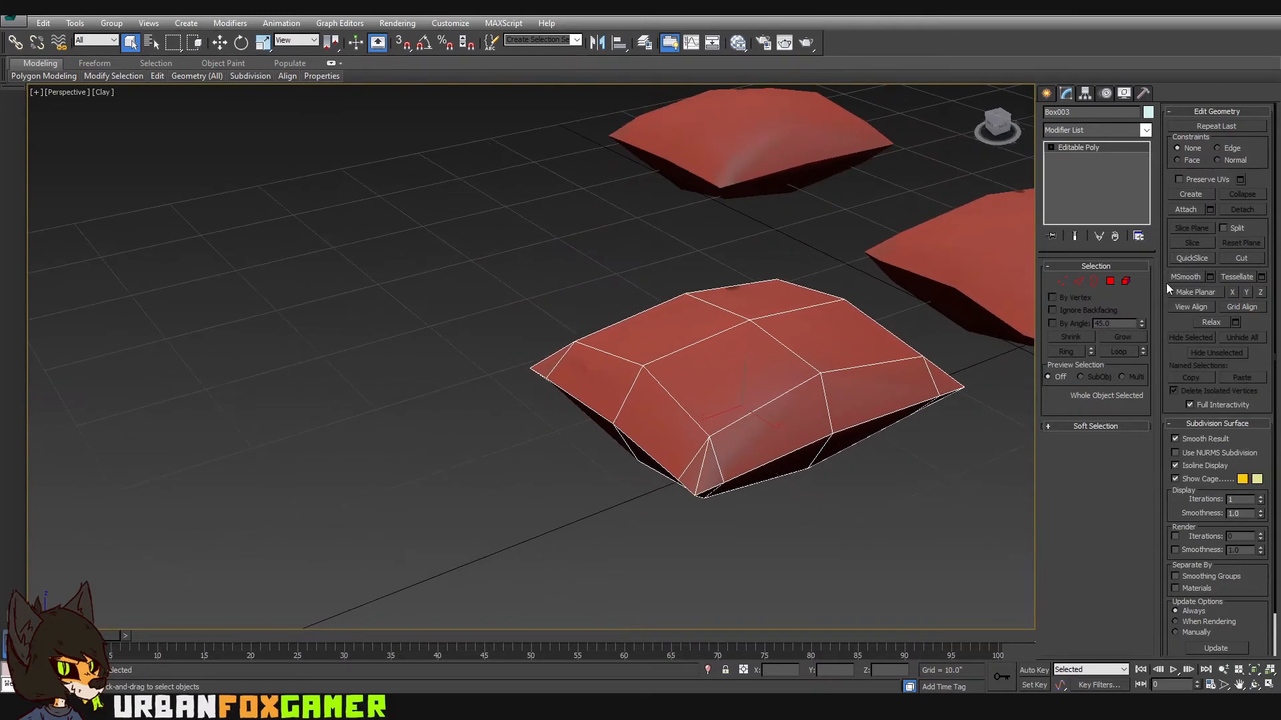
- Extrude the four upper polygons along one short end of the pillow copy outward as a short lip
left_click(1113, 277)
left_click(697, 465)
left_click(663, 437, "ctrl")
left_click(608, 407, "ctrl")
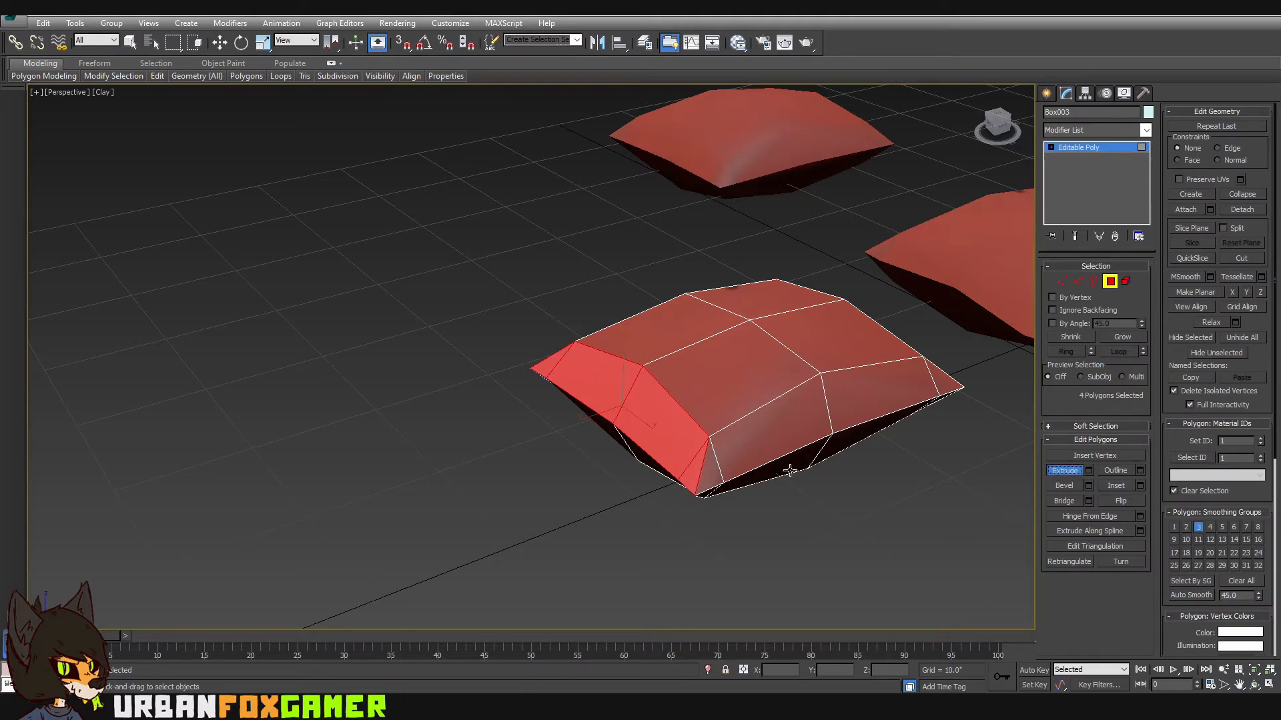
left_click_drag(647, 433, 646, 420)
middle_click_drag(619, 410, 934, 365, "alt")
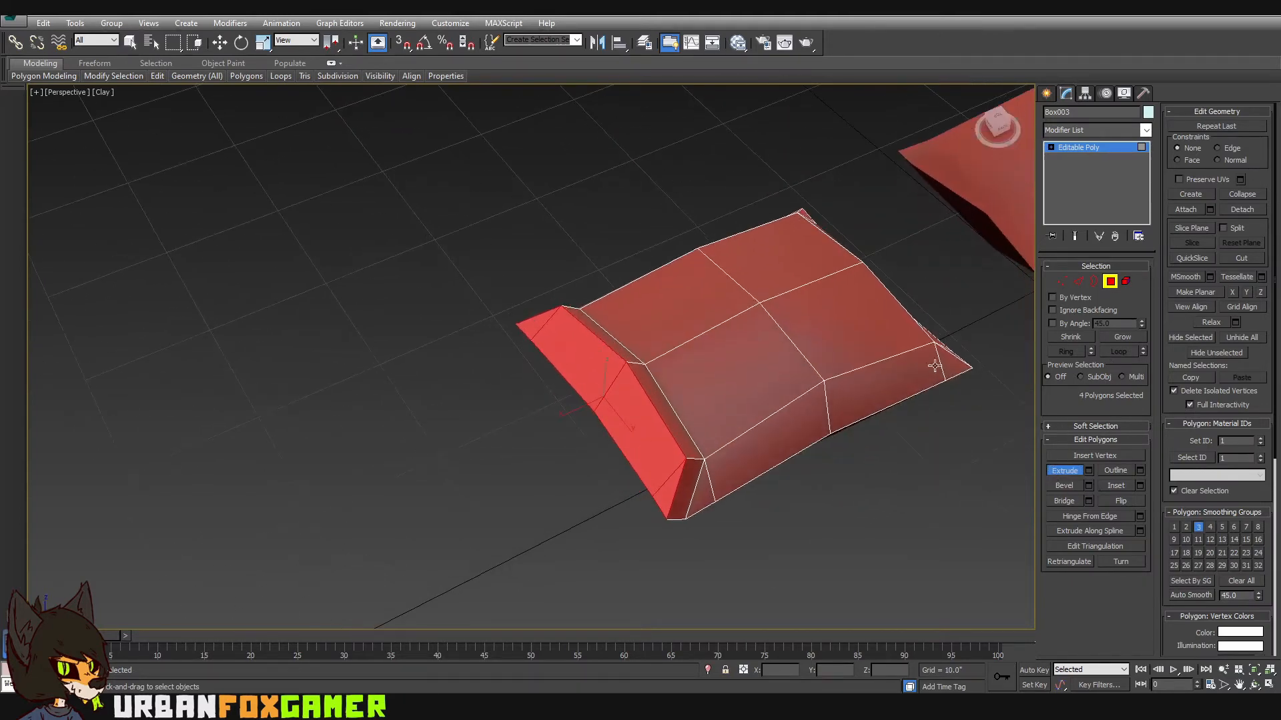
- Raise the middle vertex on the upper edge of the extruded end lip
left_click(1080, 281)
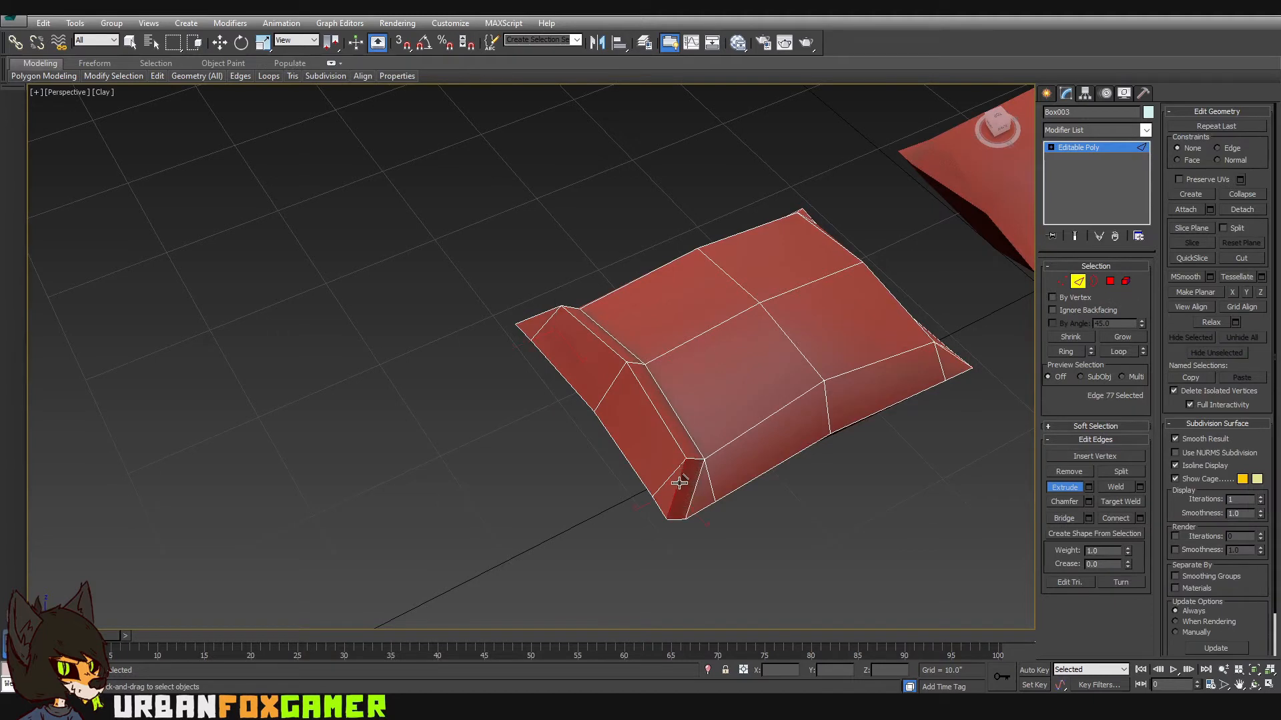
left_click(1058, 488)
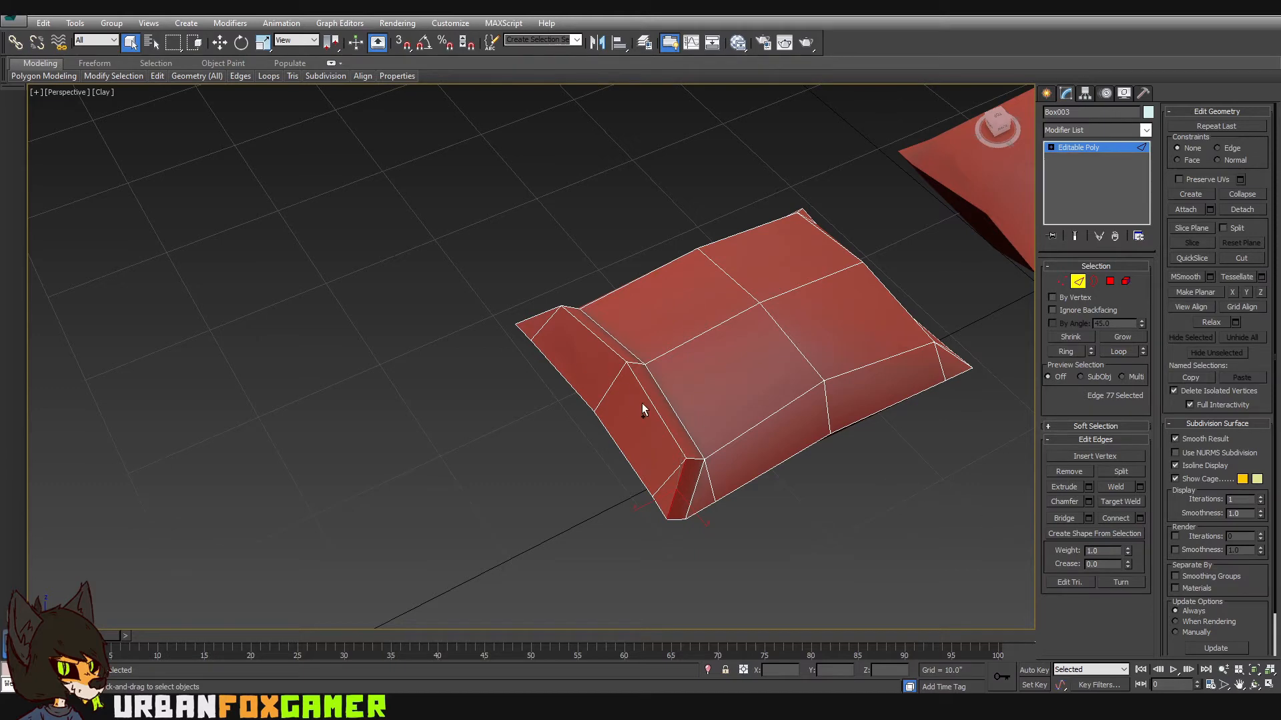
left_click(532, 318)
middle_click_drag(532, 319, 654, 331, "alt")
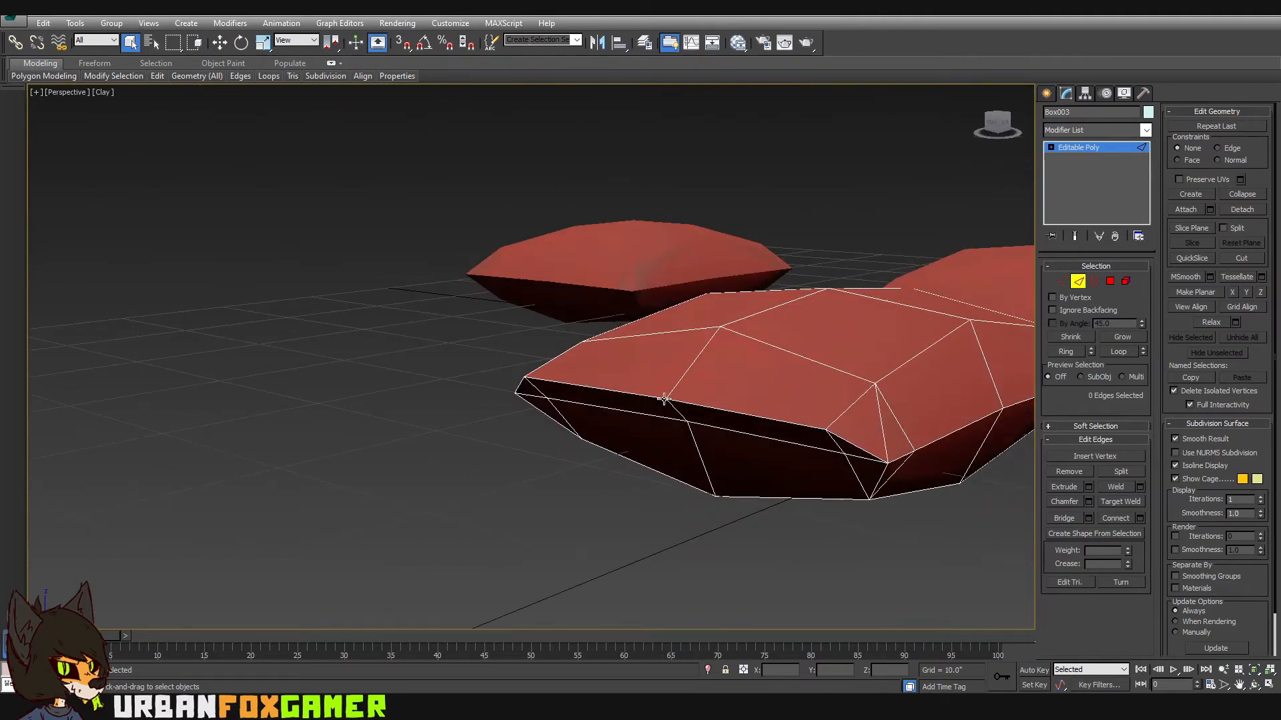
left_click(1078, 281)
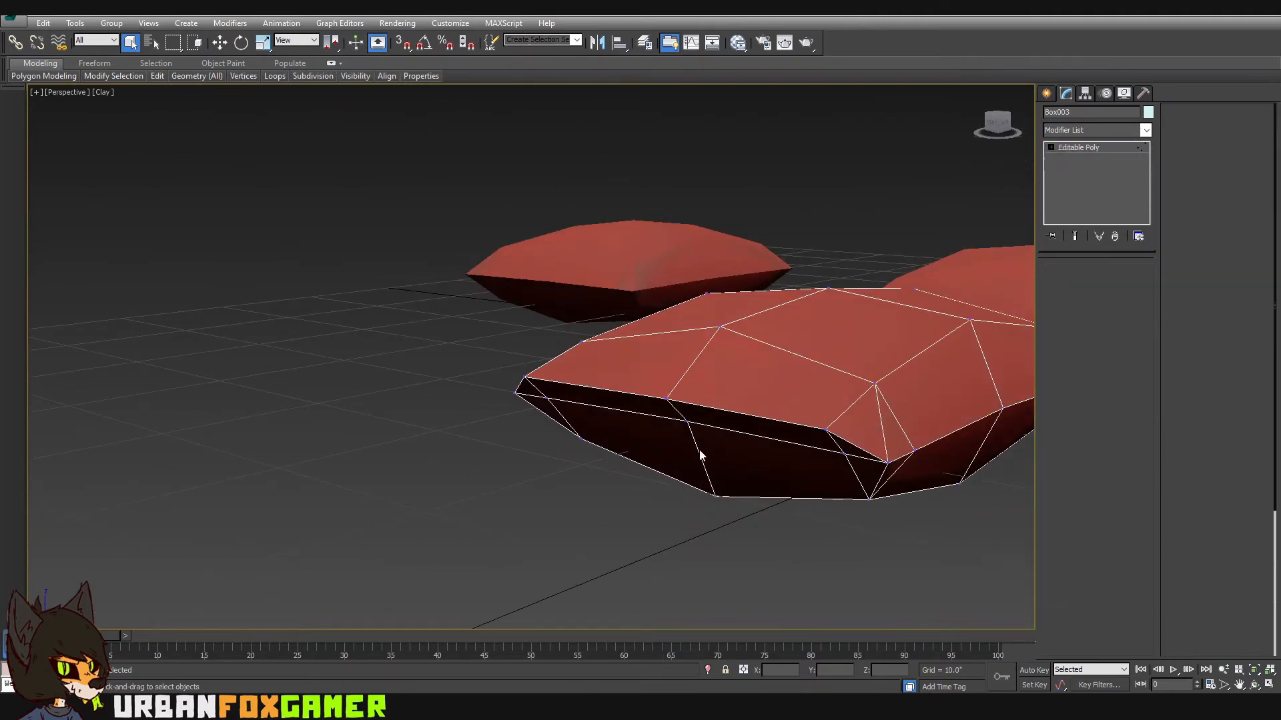
left_click(668, 399)
key("w")
left_click_drag(667, 365, 667, 358)
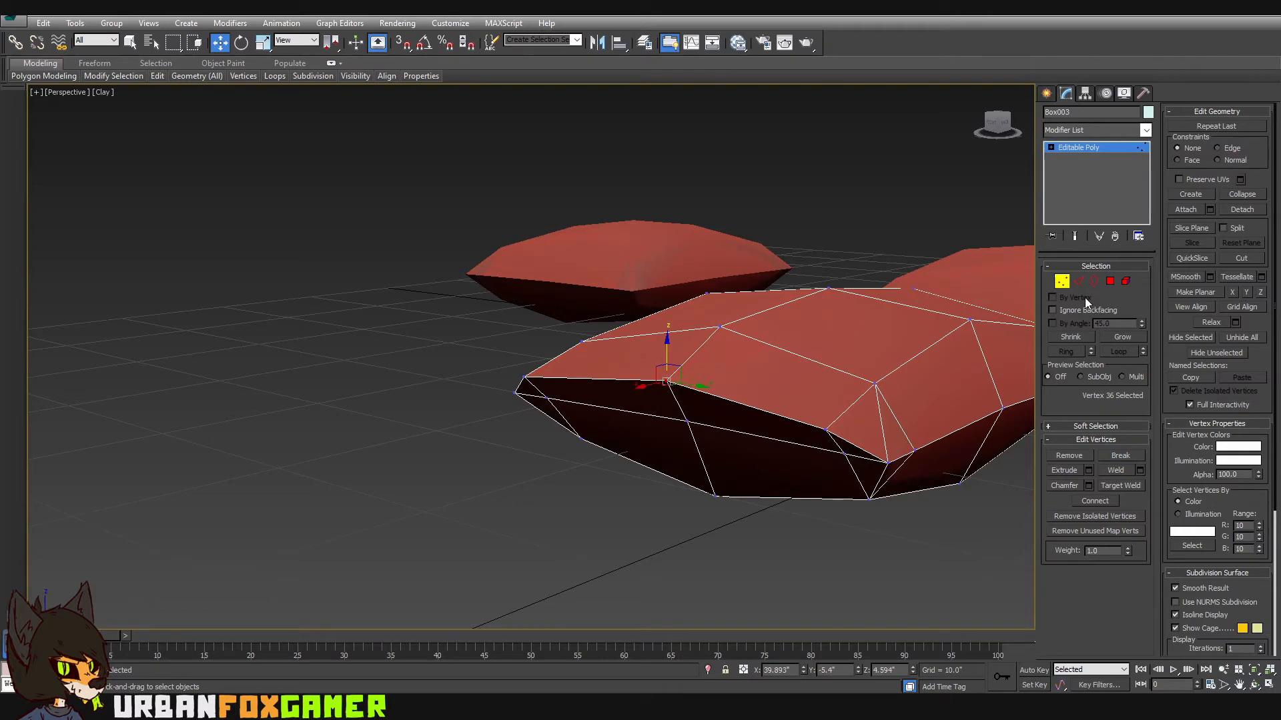
- Nudge the lip's upper middle vertex slightly outward along X
left_click(1080, 281)
left_click(771, 410)
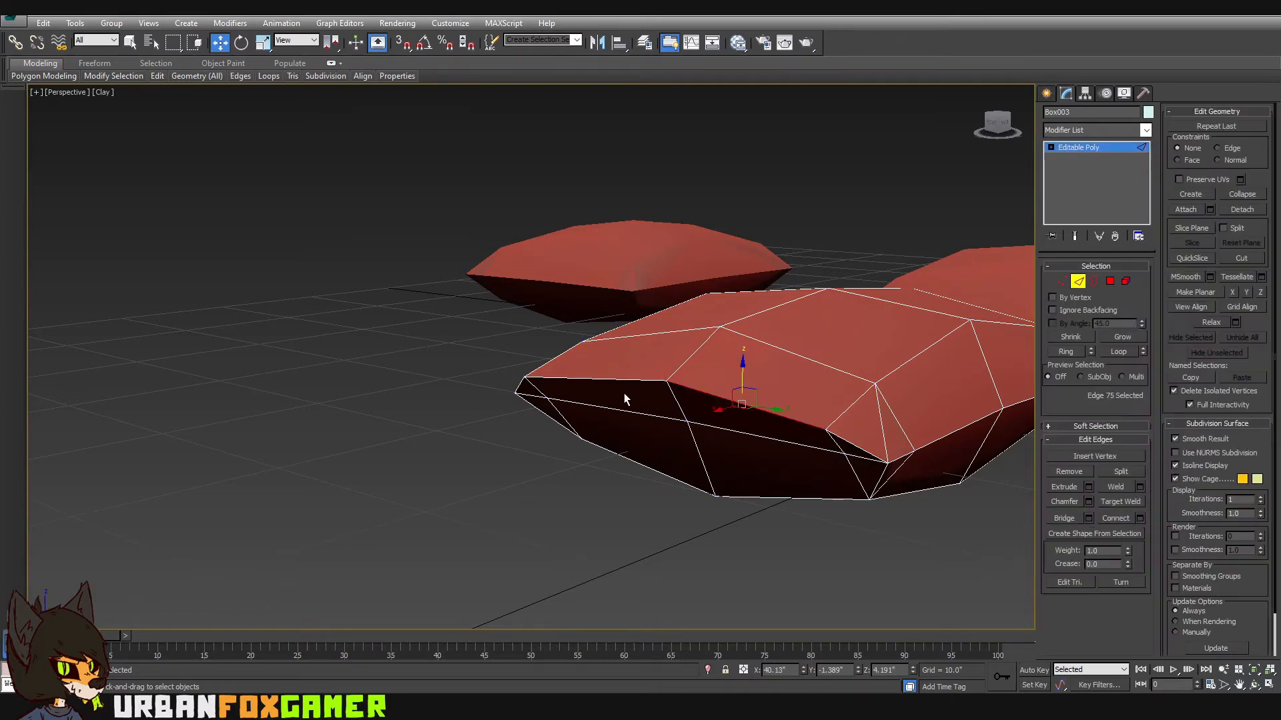
left_click(622, 380, "ctrl")
middle_click_drag(622, 381, 1027, 283, "alt")
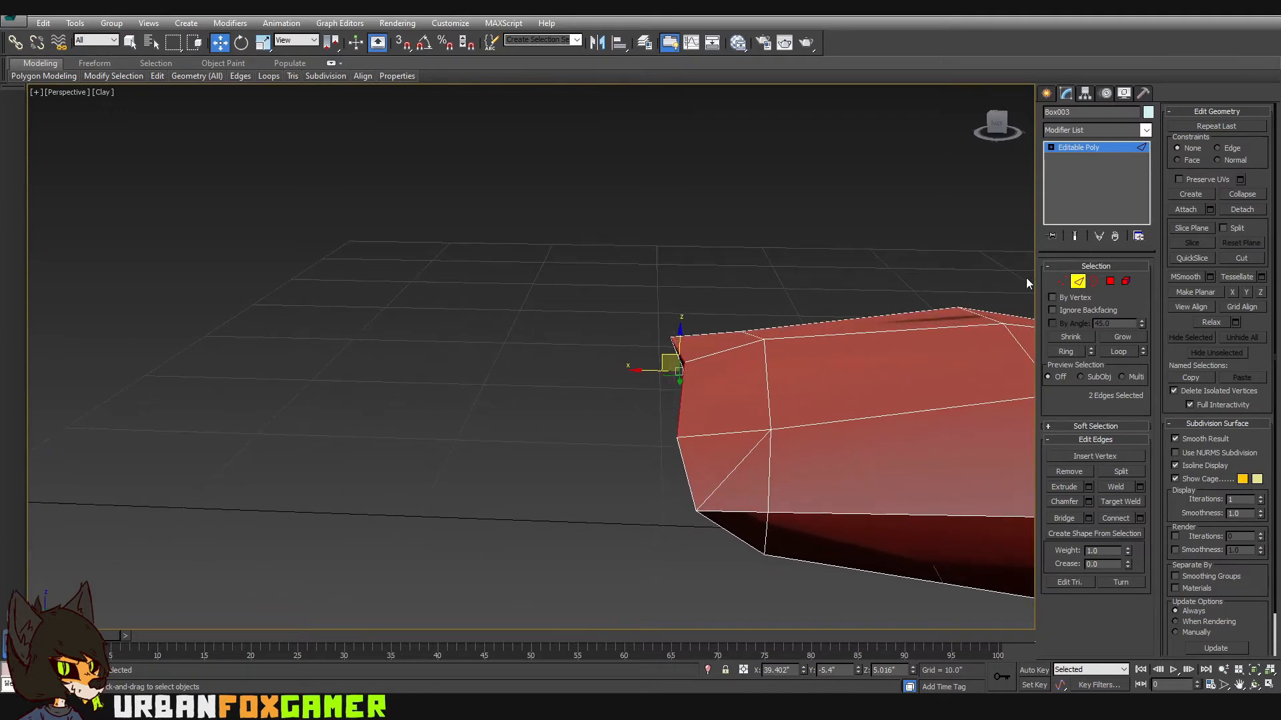
left_click(1060, 281)
left_click(684, 362)
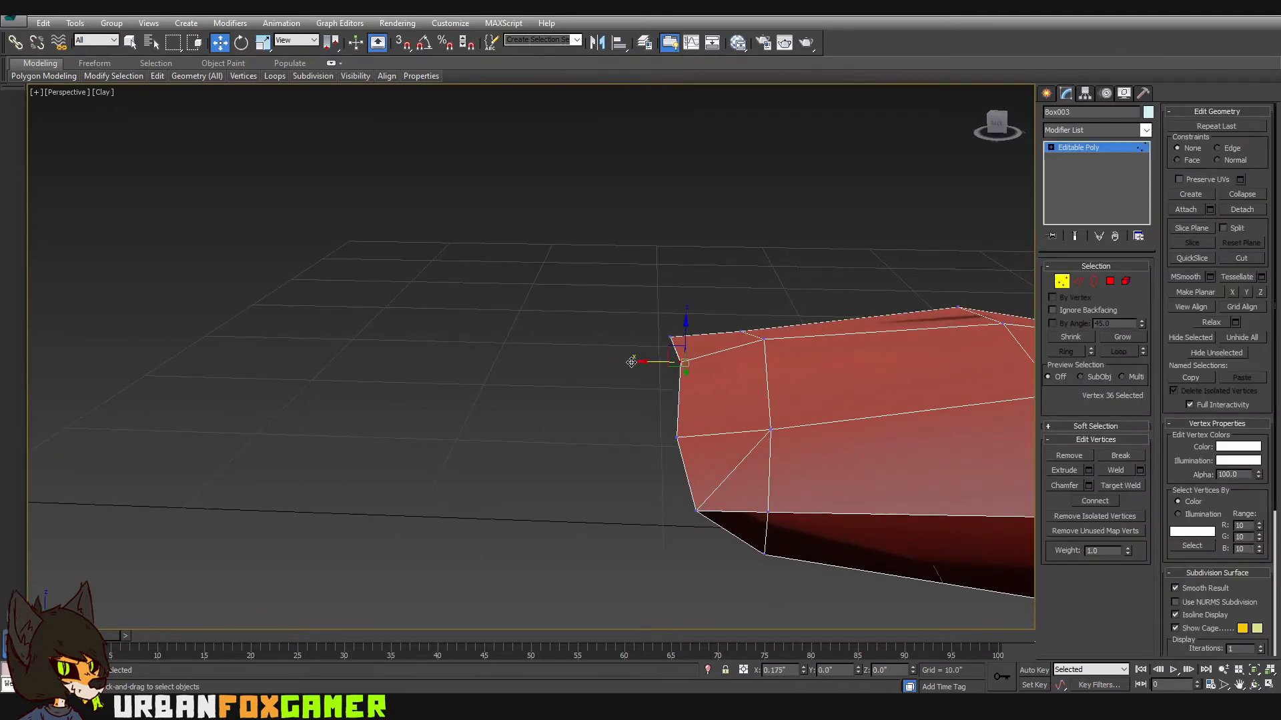
middle_click_drag(638, 390, 775, 358, "alt")
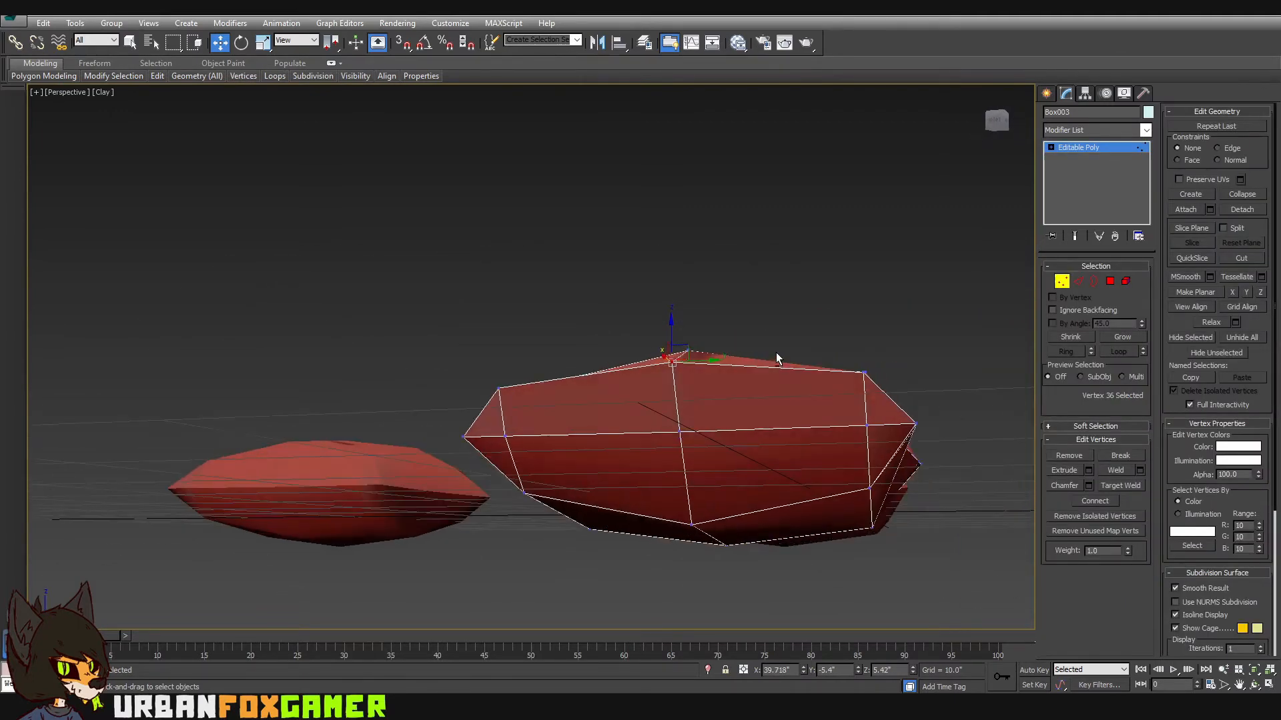
- Try a second outward extrusion of the lip's four end polygons, and undo it
left_click(1110, 280)
left_click(855, 402)
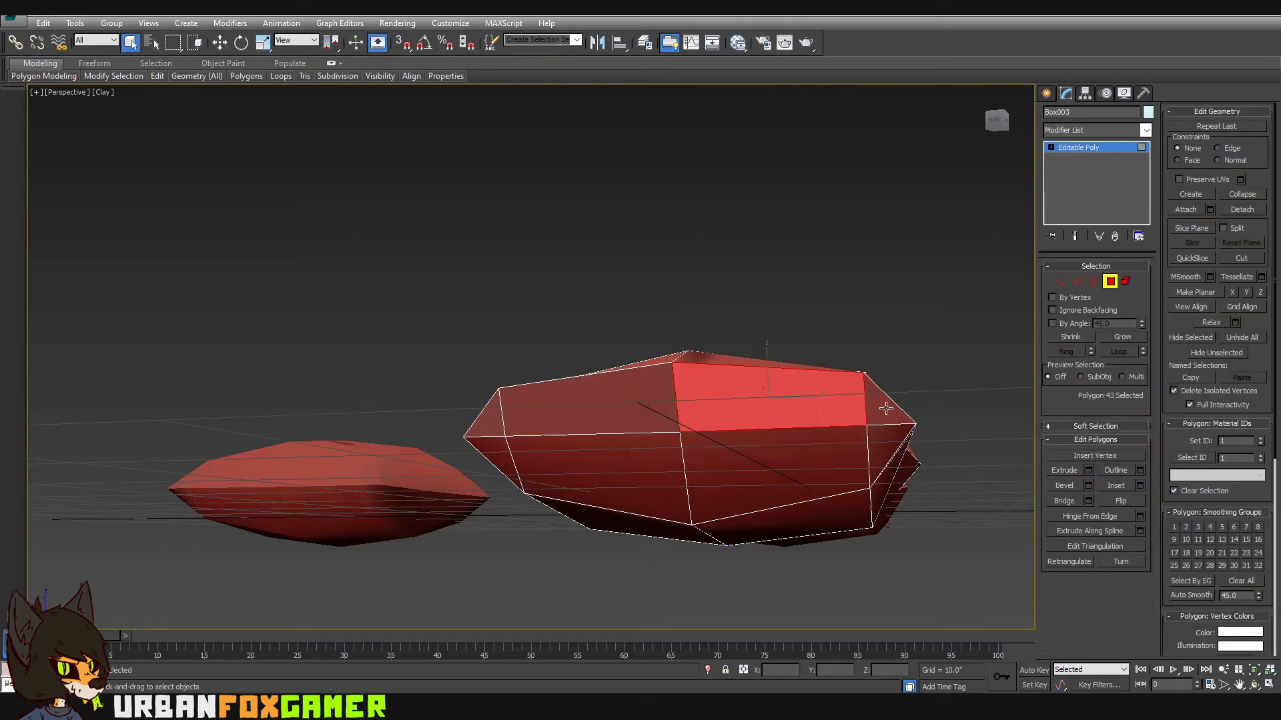
left_click(648, 394, "ctrl")
middle_click_drag(634, 424, 606, 446, "alt")
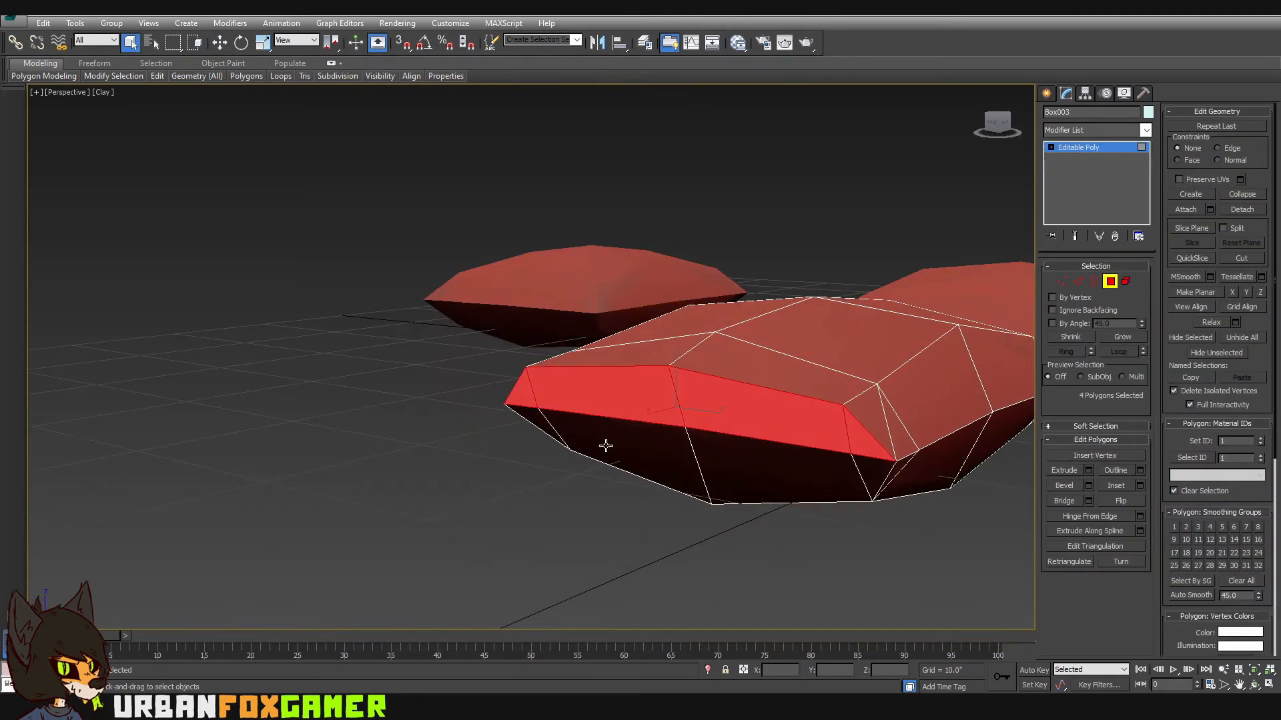
left_click_drag(825, 443, 815, 431)
middle_click_drag(816, 431, 699, 406, "alt")
left_click(1067, 471)
middle_click_drag(785, 459, 793, 375, "alt")
middle_click_drag(807, 427, 851, 426, "alt")
left_click(1078, 281)
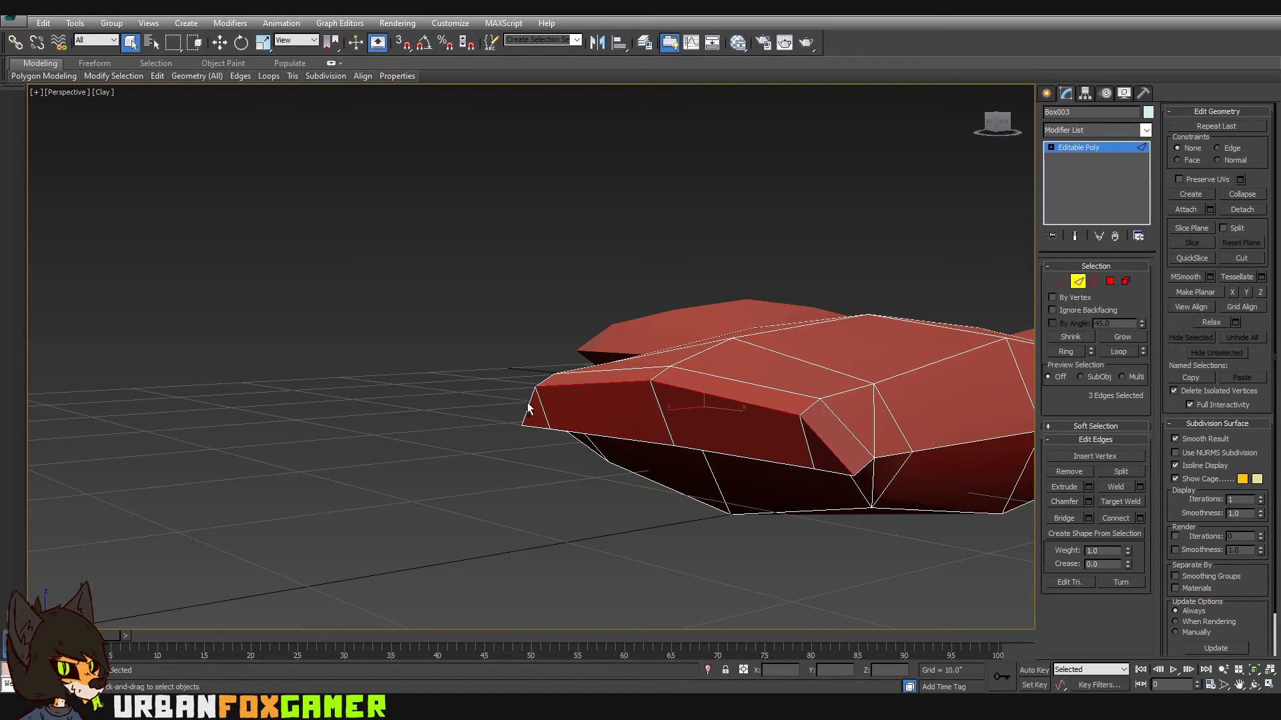
key("ctrl+z")
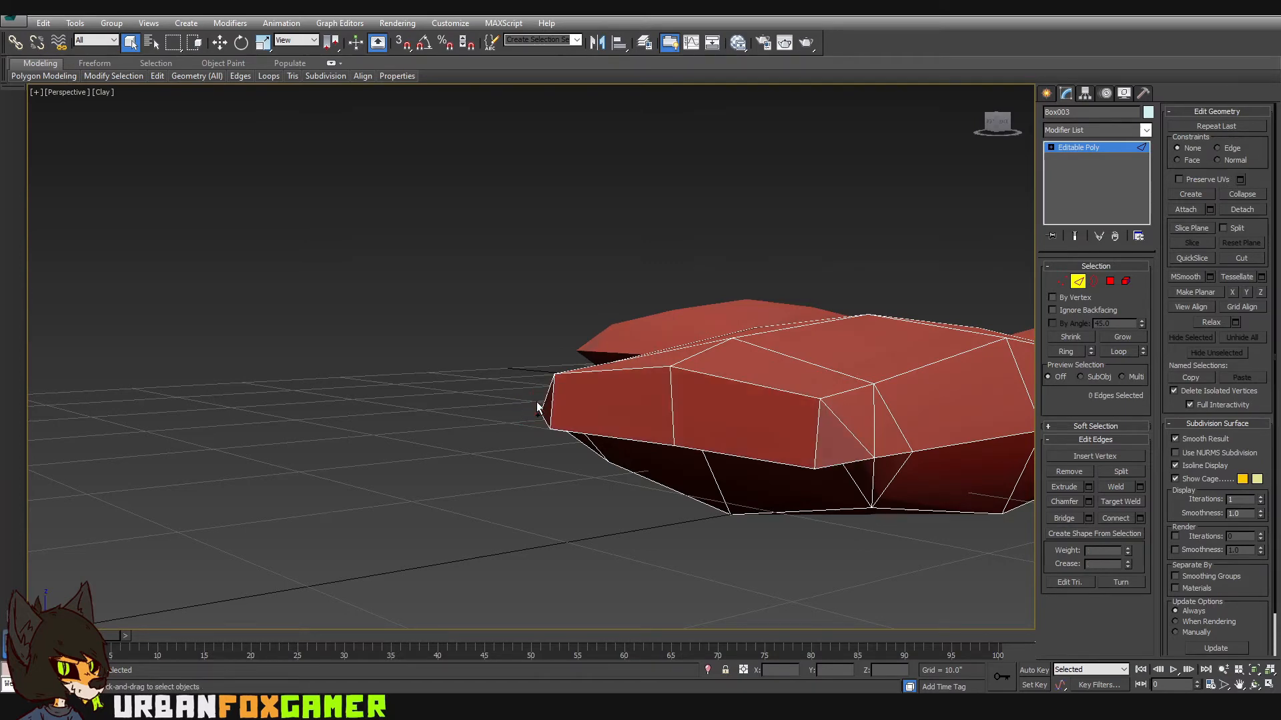
- Move the lip's two lower edges up and inward in the Front view, to about X 36.3, Z 4.8 inches
middle_click_drag(708, 371, 745, 399, "alt")
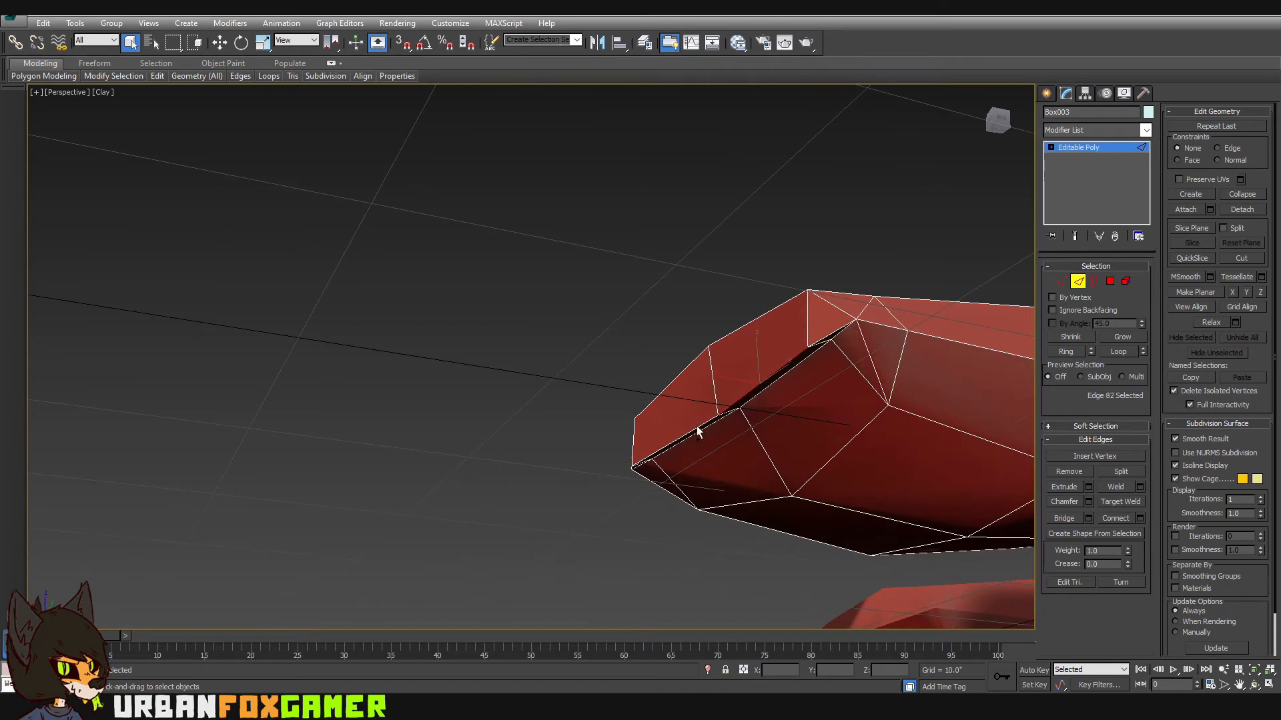
middle_click_drag(777, 433, 718, 423, "alt")
key("alt+w")
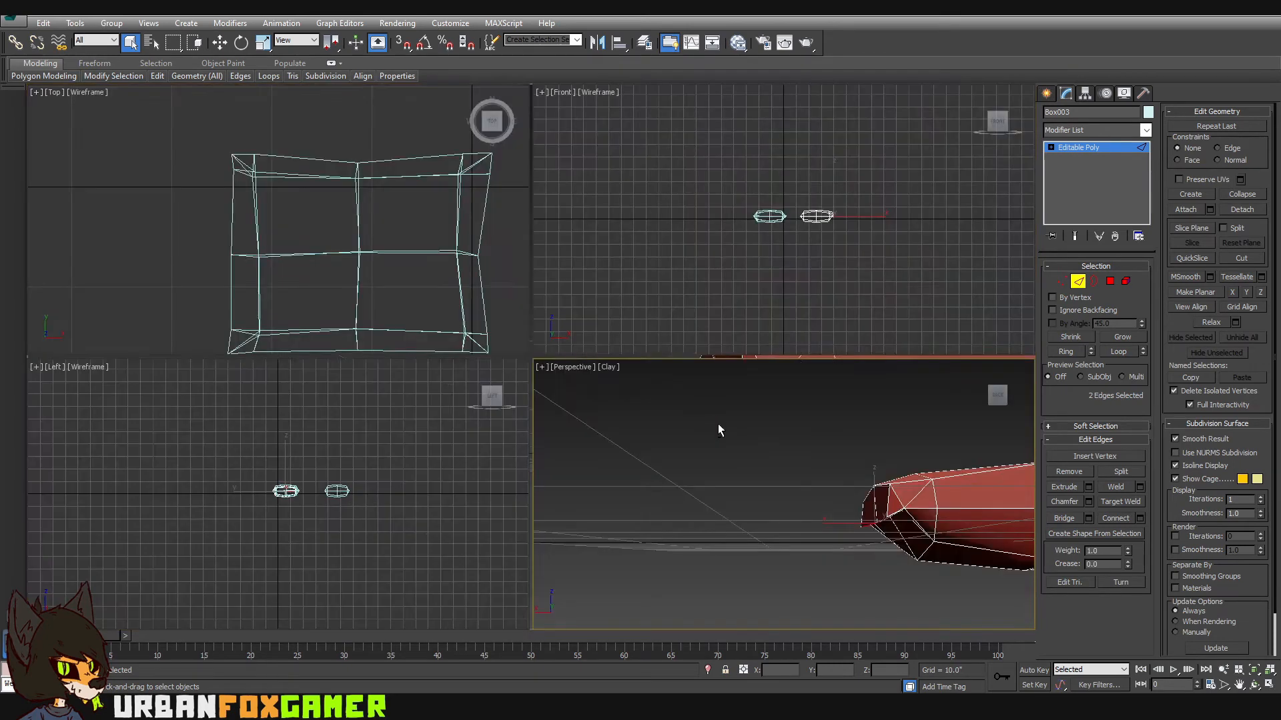
scroll(786, 212, "up", 6)
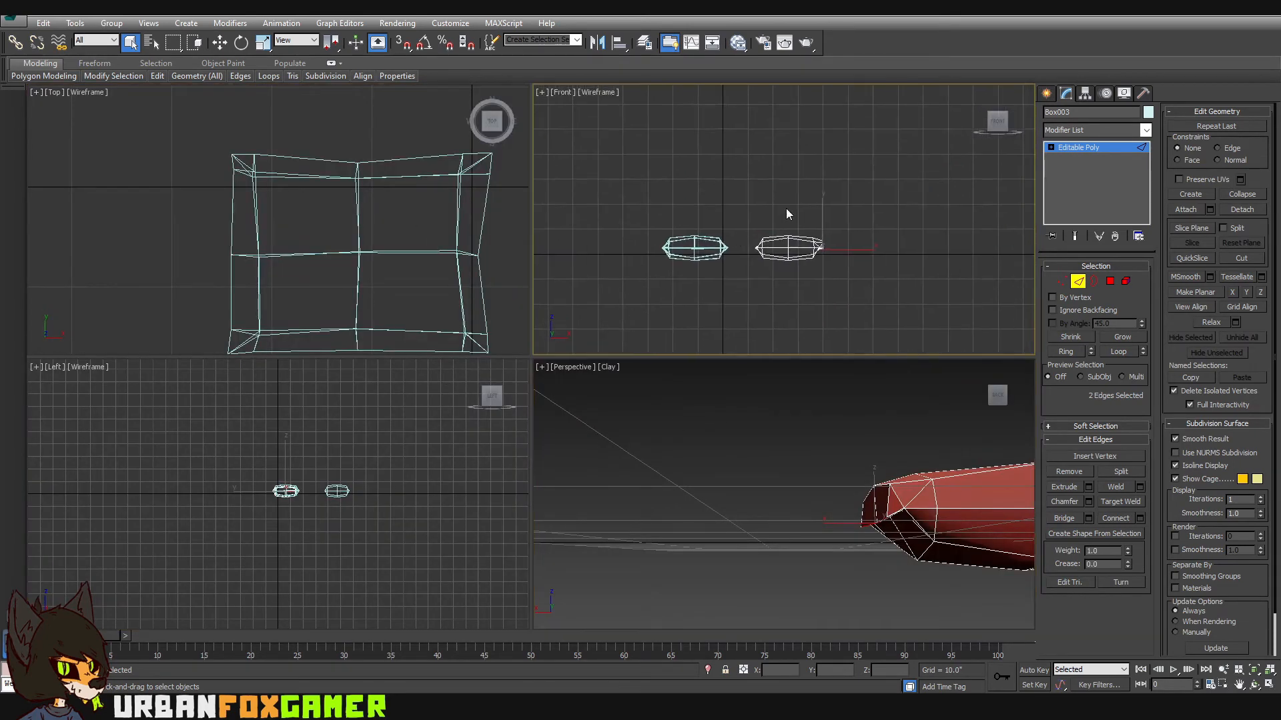
middle_click_drag(916, 165, 730, 233)
scroll(747, 261, "up", 4)
middle_click_drag(763, 297, 786, 276)
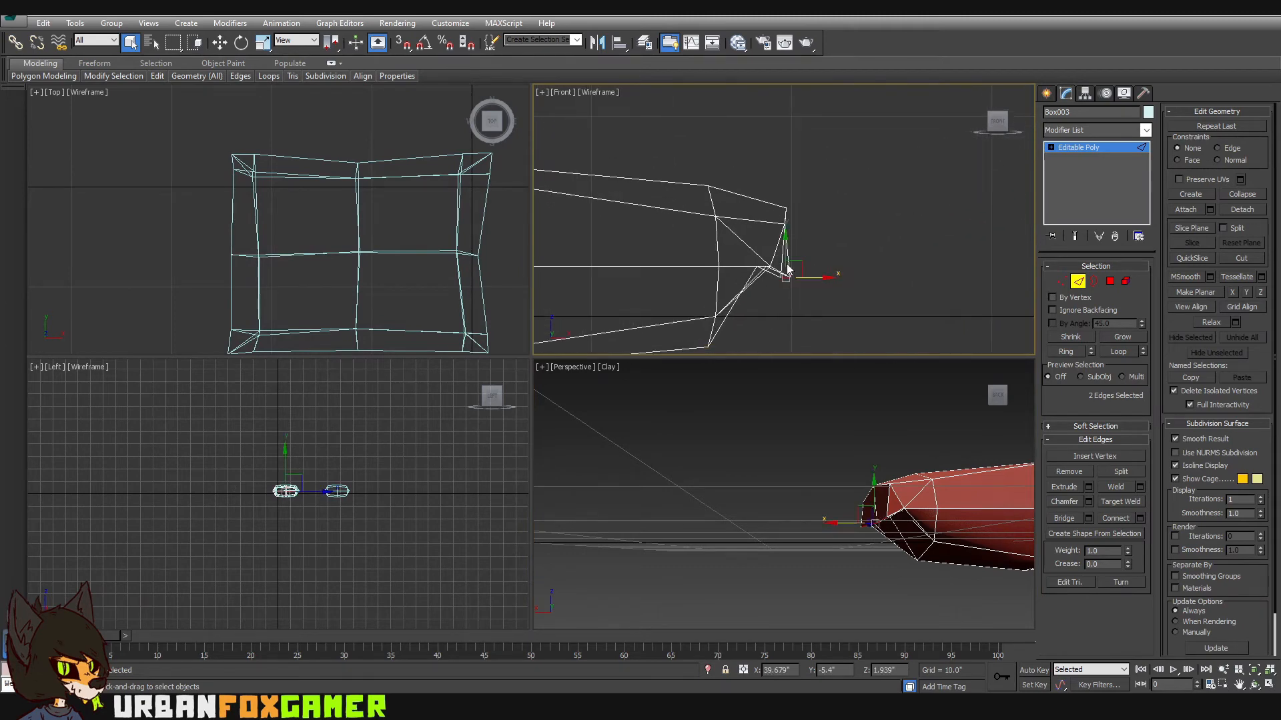
left_click_drag(802, 260, 733, 203)
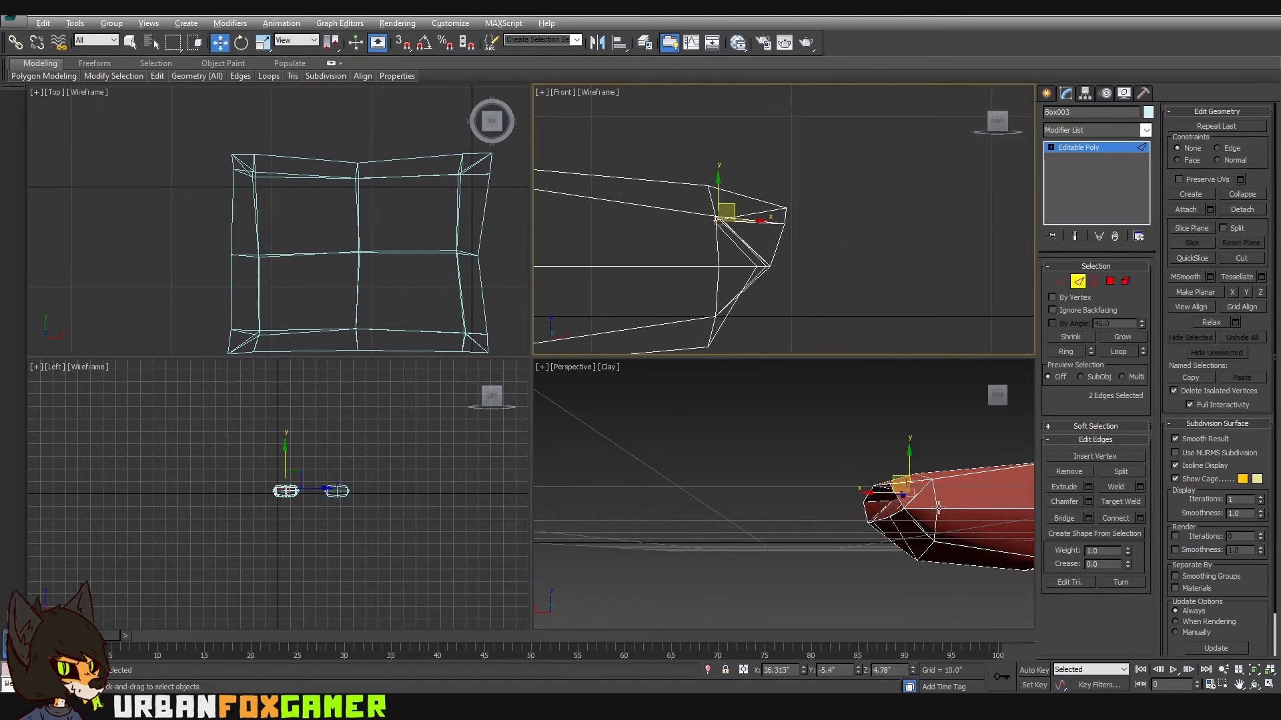
- Scale the two tucked edges slightly narrower along Y and shift them farther inward to about X 35.9, Z 4.9 inches
middle_click_drag(914, 501, 956, 490, "alt")
key("r")
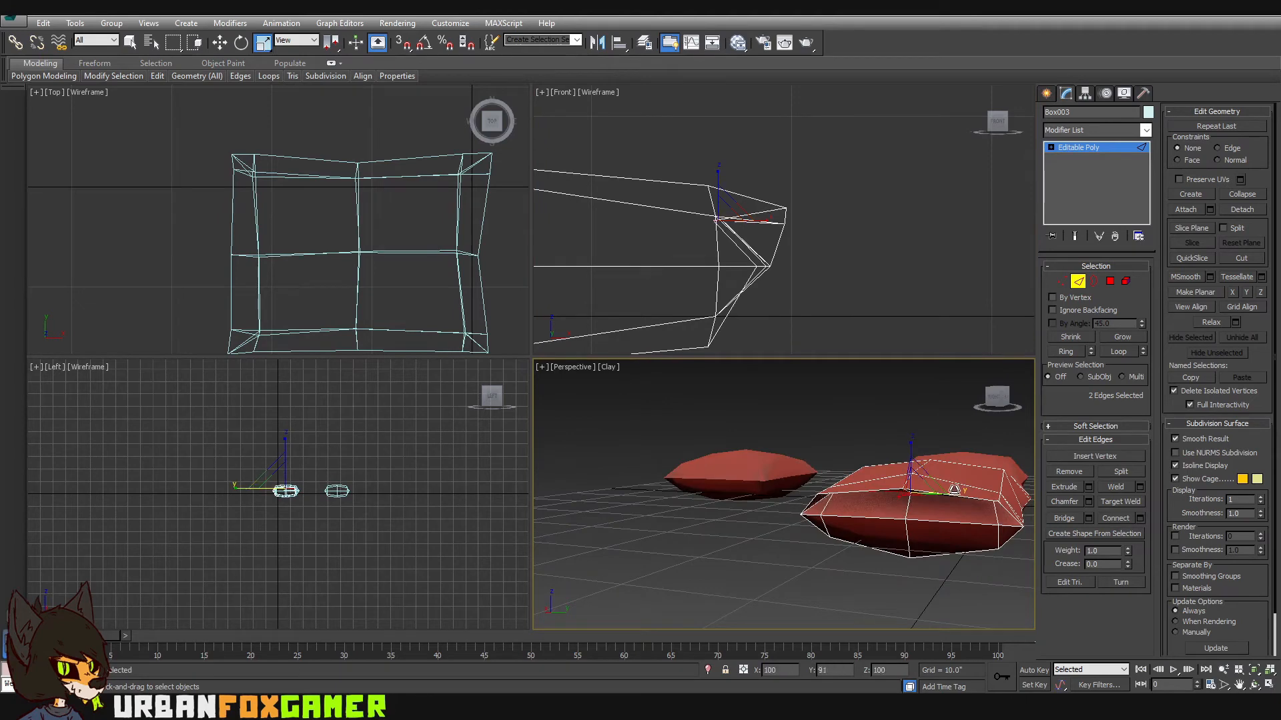
mouse_move(724, 212)
left_mouse_down()
mouse_move(746, 208)
mouse_move(708, 203)
left_mouse_up()
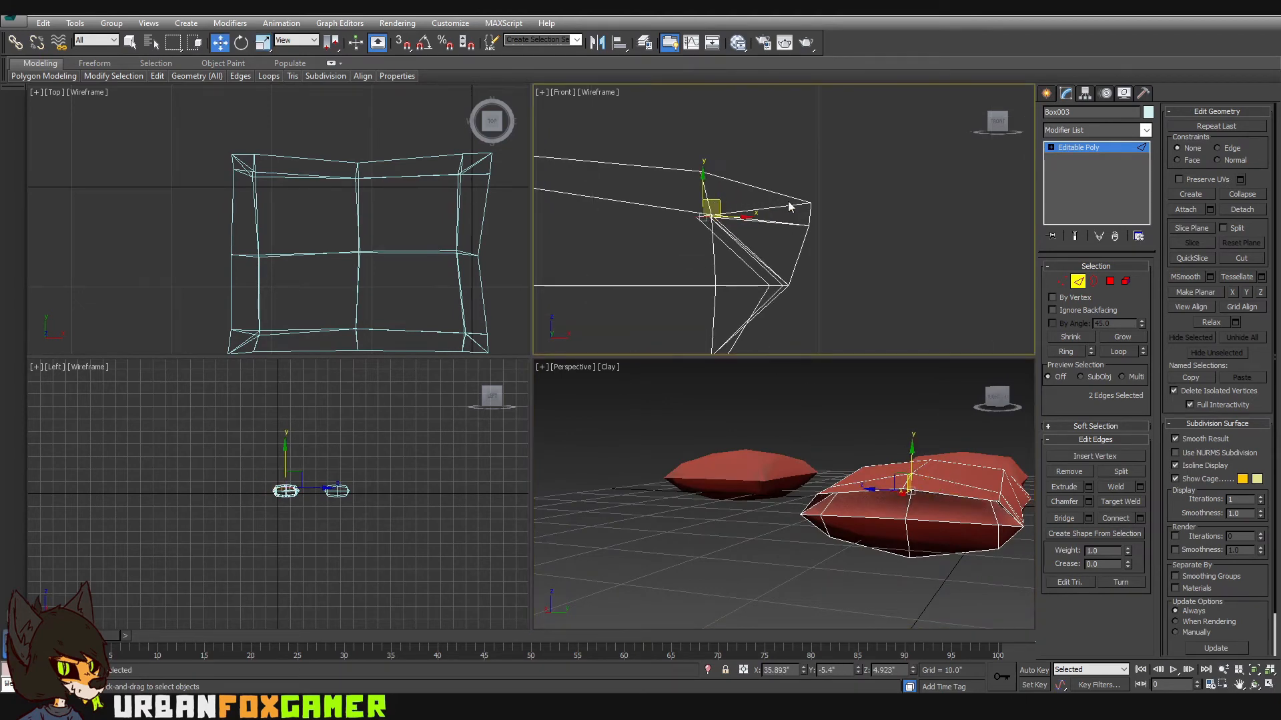
middle_click(873, 488)
key("alt+w")
middle_click_drag(876, 467, 770, 428, "alt")
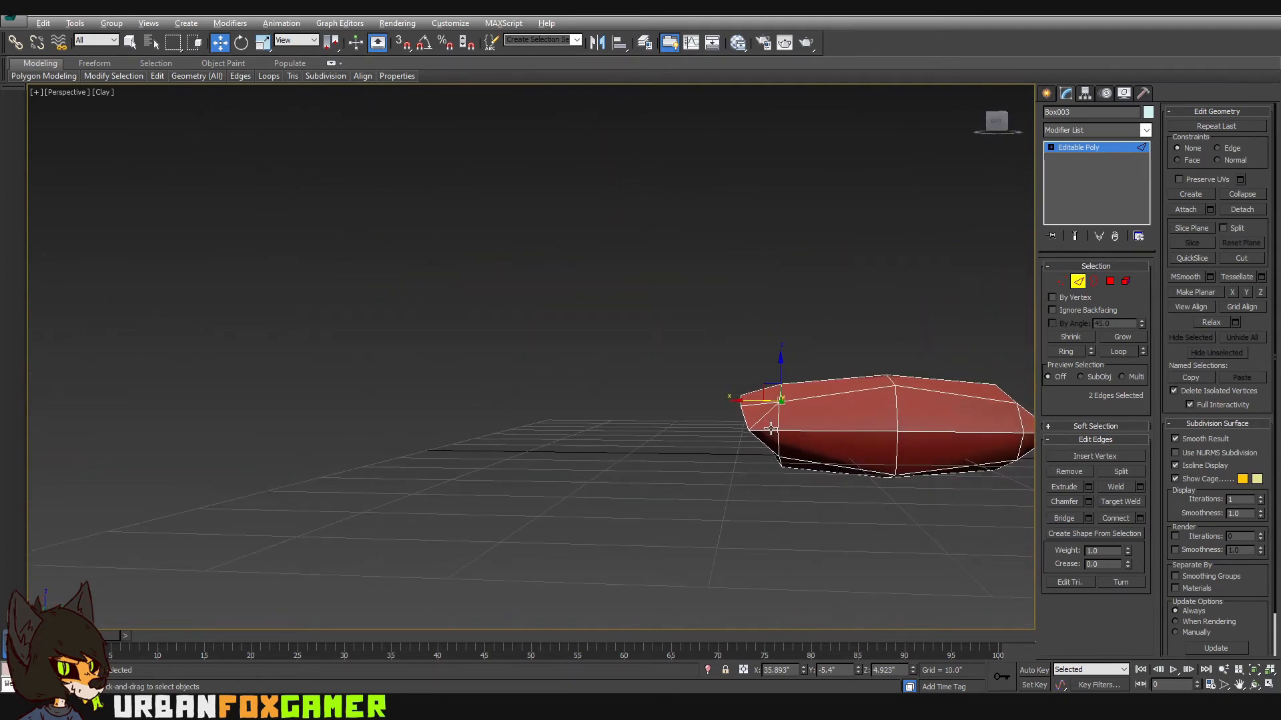
- Lower the three vertices at the lip's outer end in the Front view, to about X 39.4, Z 4.2 inches
key("alt+w")
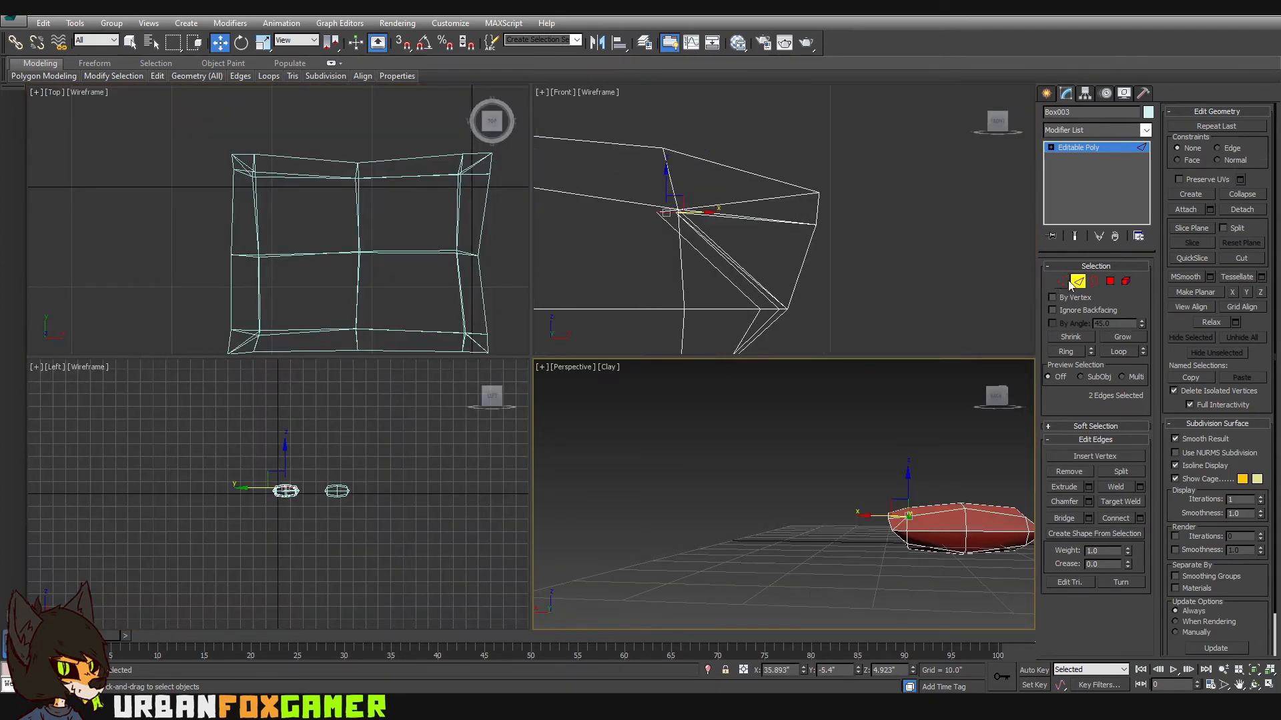
left_click(1062, 281)
middle_click(787, 243)
left_click_drag(824, 204, 815, 224)
middle_click(874, 480)
key("alt+w")
middle_click_drag(808, 486, 802, 396, "alt")
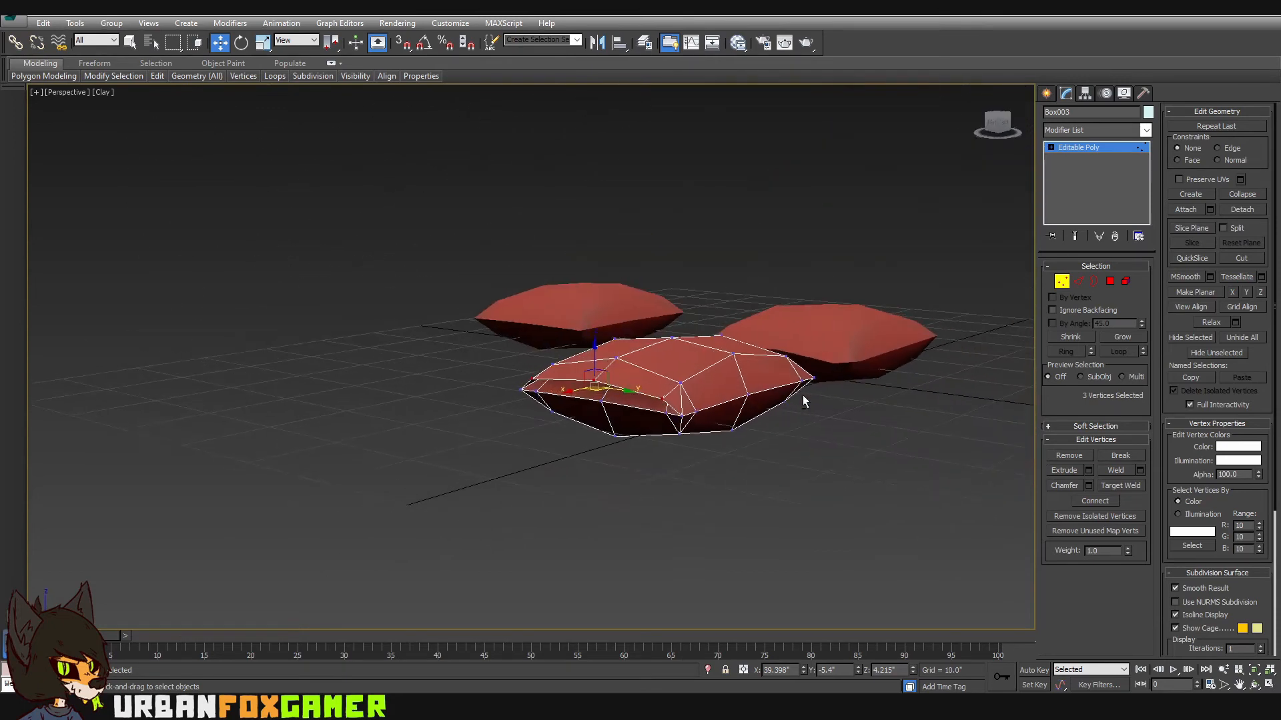
- Duplicate the pillow with the tucked lip as a copy about 42 inches away along negative Y
left_click(1060, 281)
key("q")
middle_click_drag(1012, 303, 904, 467, "alt")
left_click(903, 467)
left_click(800, 431)
key("w")
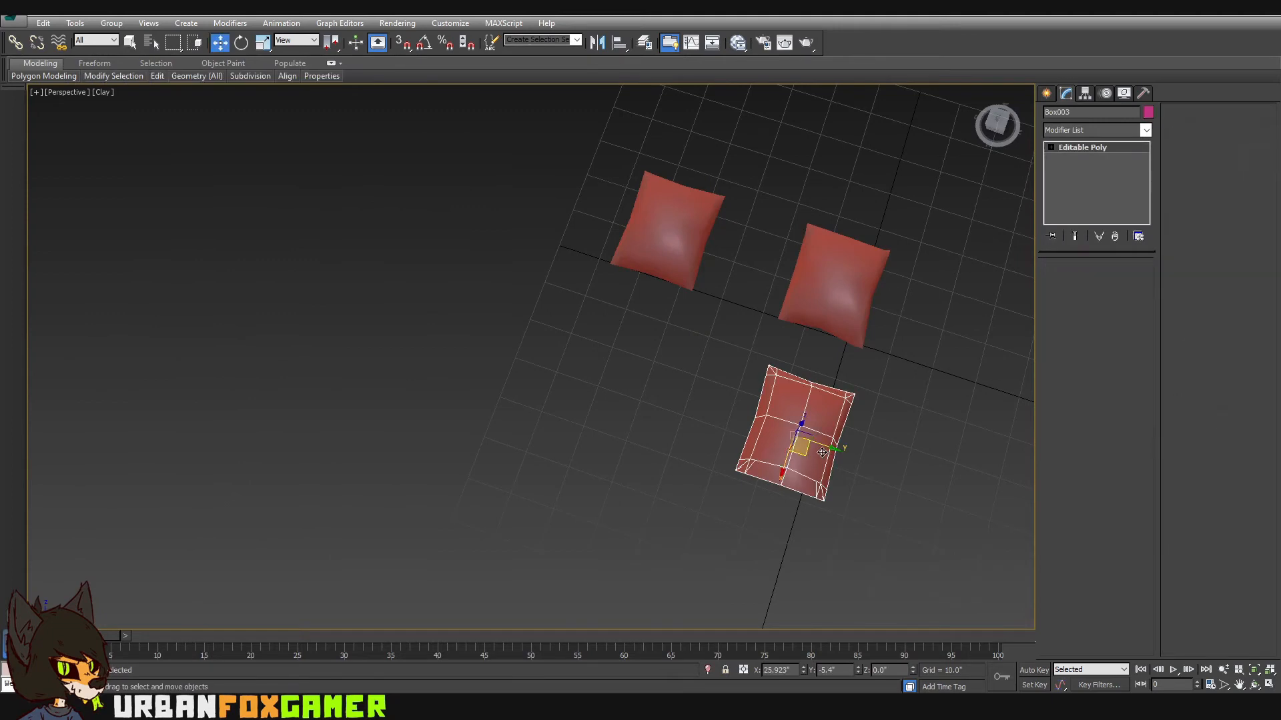
mouse_move(822, 452)
left_mouse_down("shift")
mouse_move(635, 357)
mouse_move(644, 392)
left_mouse_up("shift")
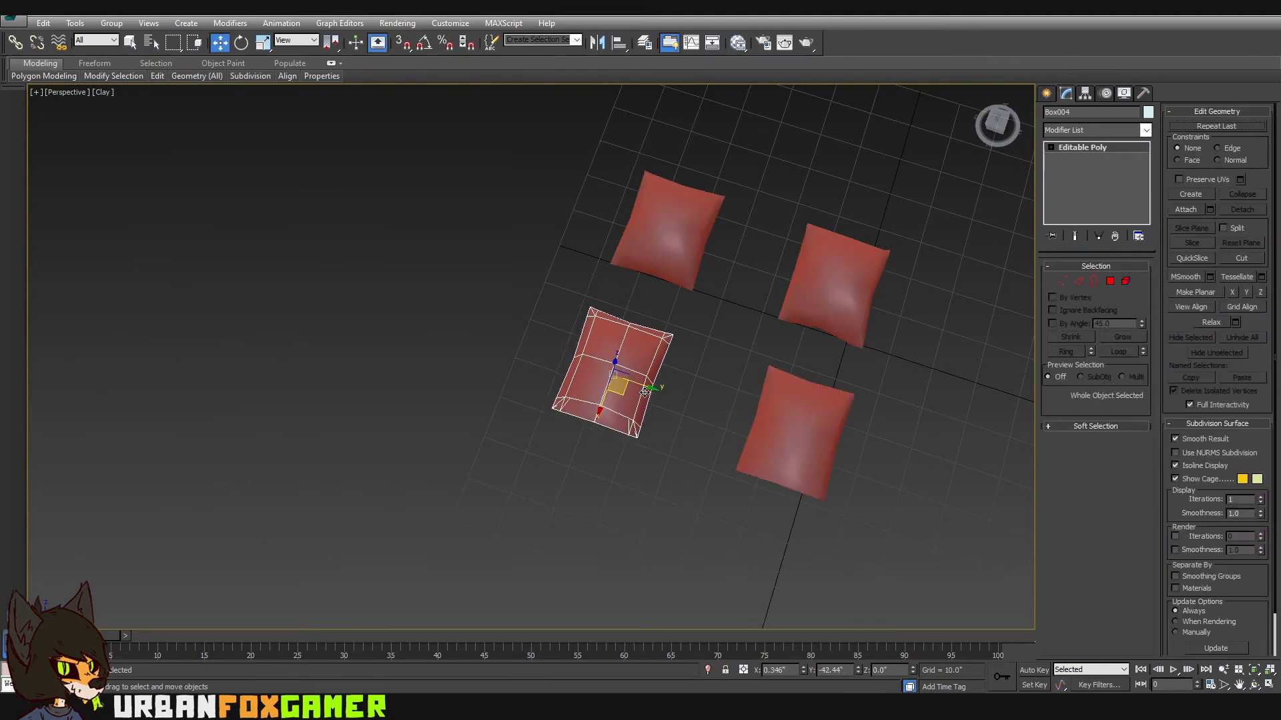
left_click(652, 415)
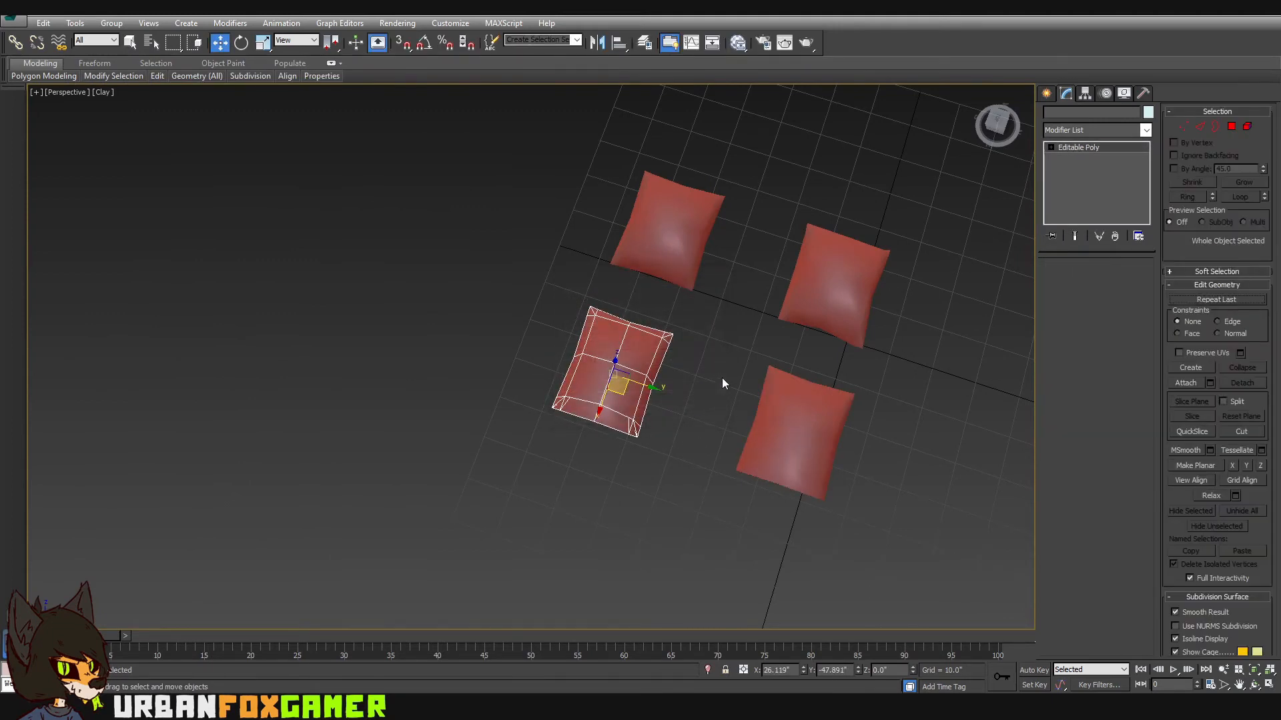
- Apply a Noise modifier to the original of the two lipped pillows
middle_click_drag(721, 383, 676, 422, "alt")
left_click(771, 535)
middle_click_drag(771, 535, 740, 444)
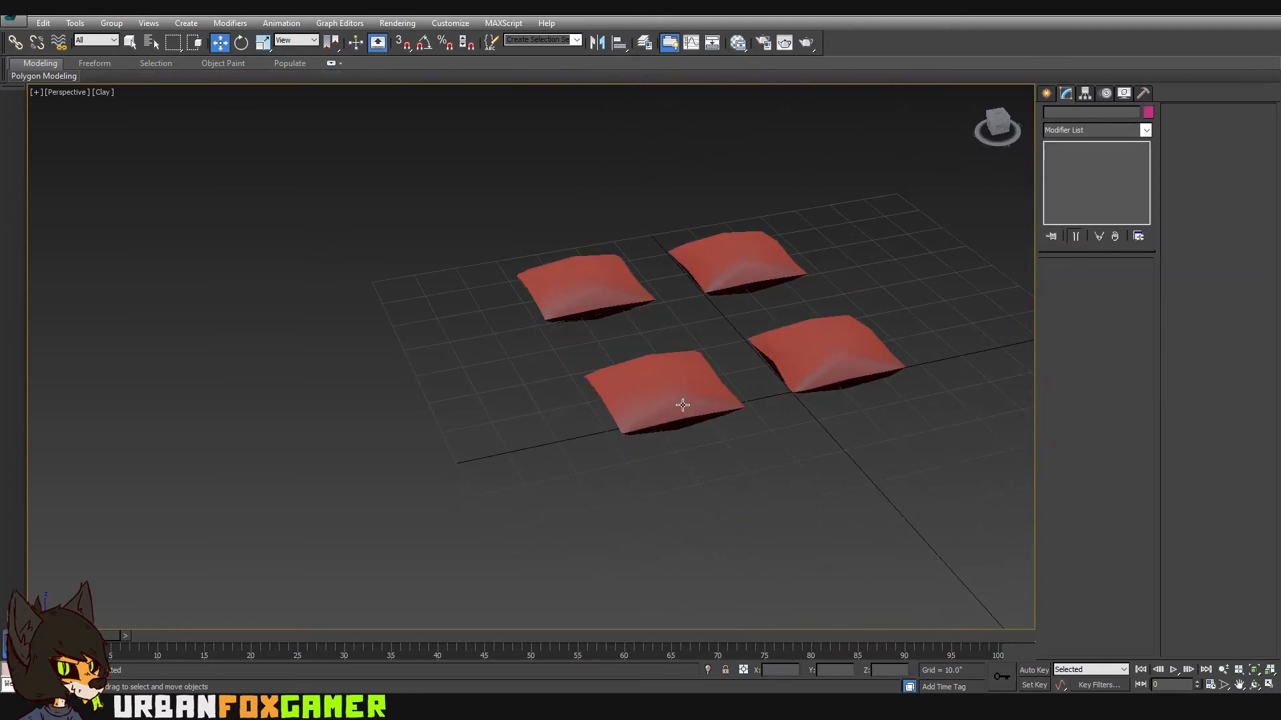
left_click(681, 405)
scroll(914, 294, "up", 5)
left_click(1119, 133)
scroll(1119, 134, "down", 1)
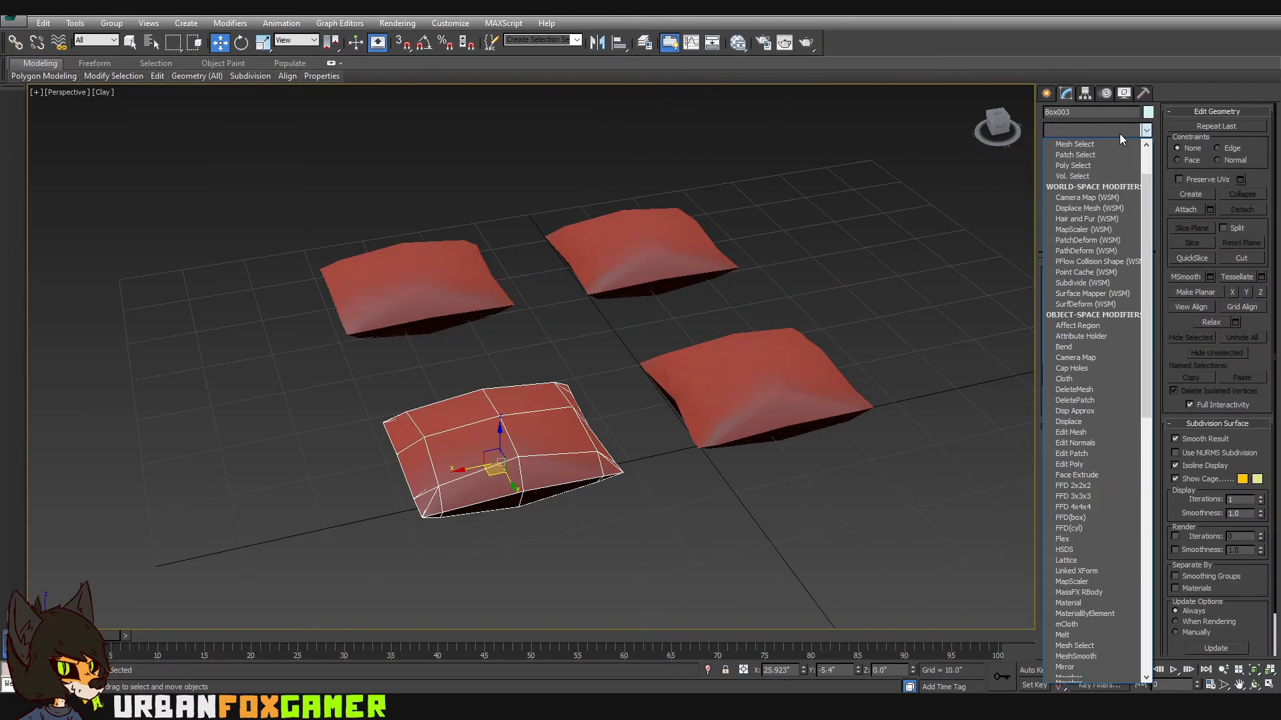
key("n")
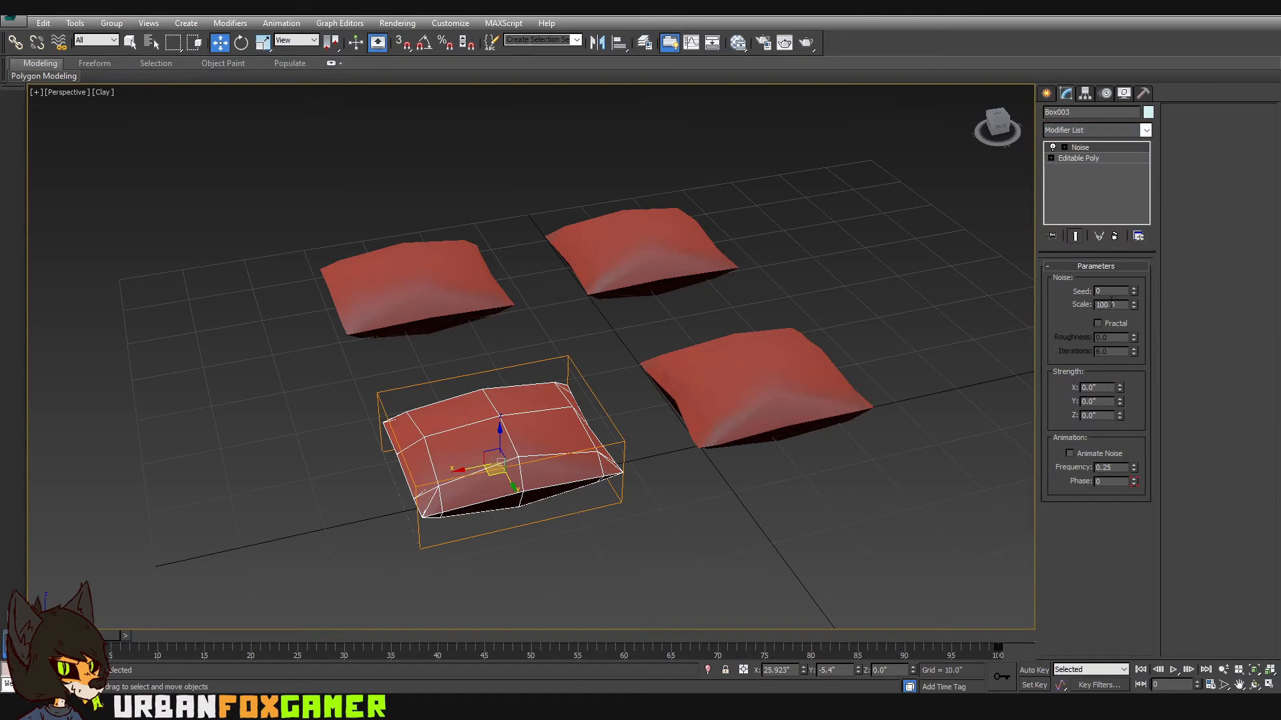
- Set the Noise scale to 10 and its X, Y and Z strengths to 100 inches each
left_click_drag(1125, 306, 880, 310)
key("Tab")
type("100")
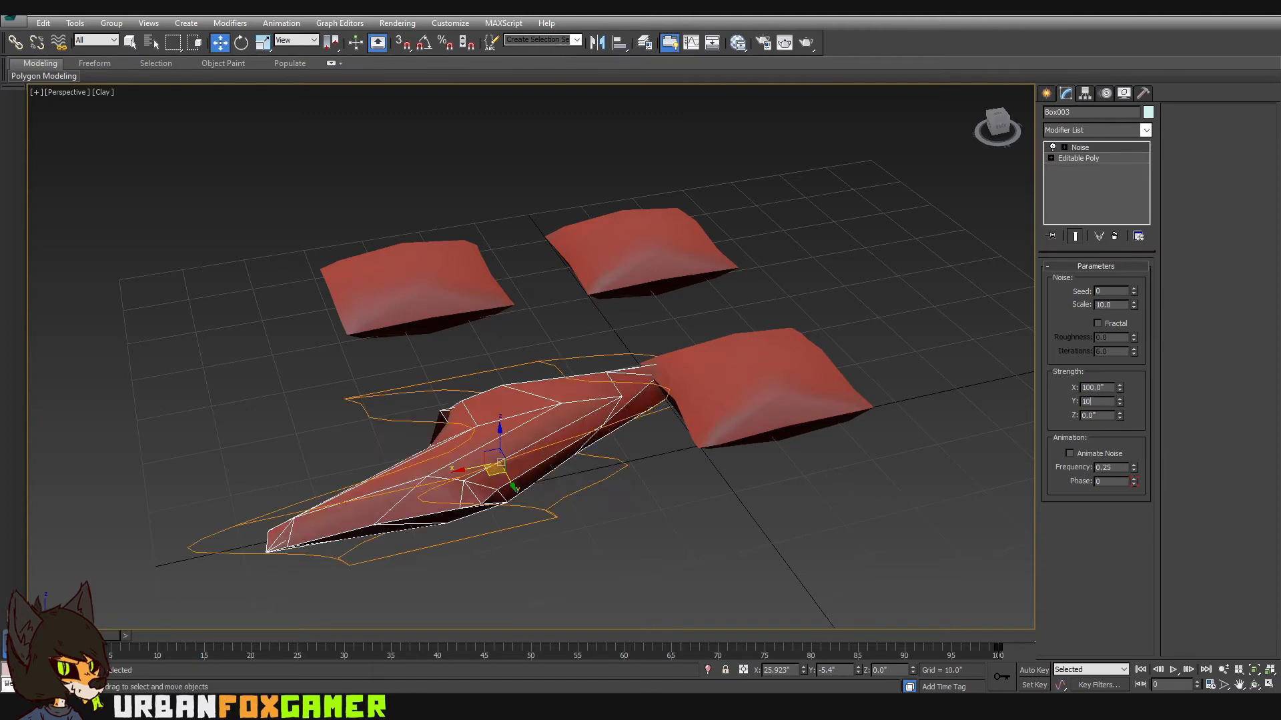
key("Tab")
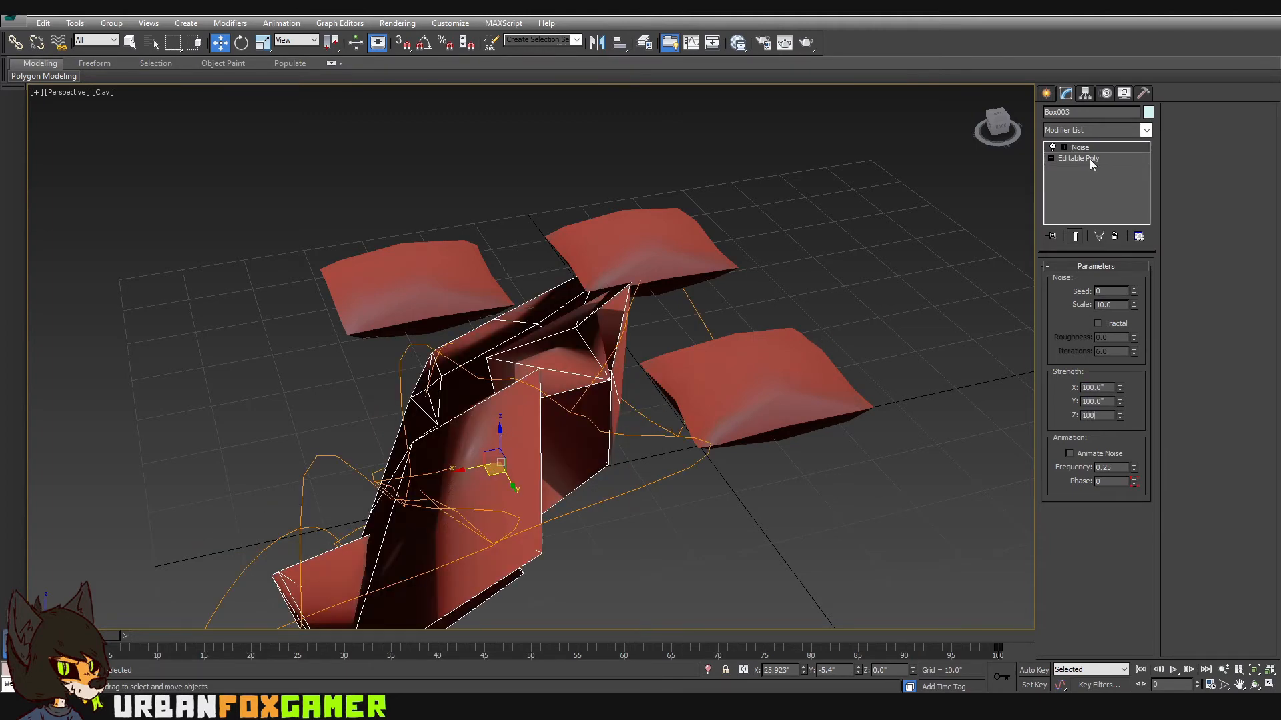
- Scale the Noise modifier's gizmo down uniformly to about 1 percent so the pillow is only slightly distorted
left_click(1091, 158)
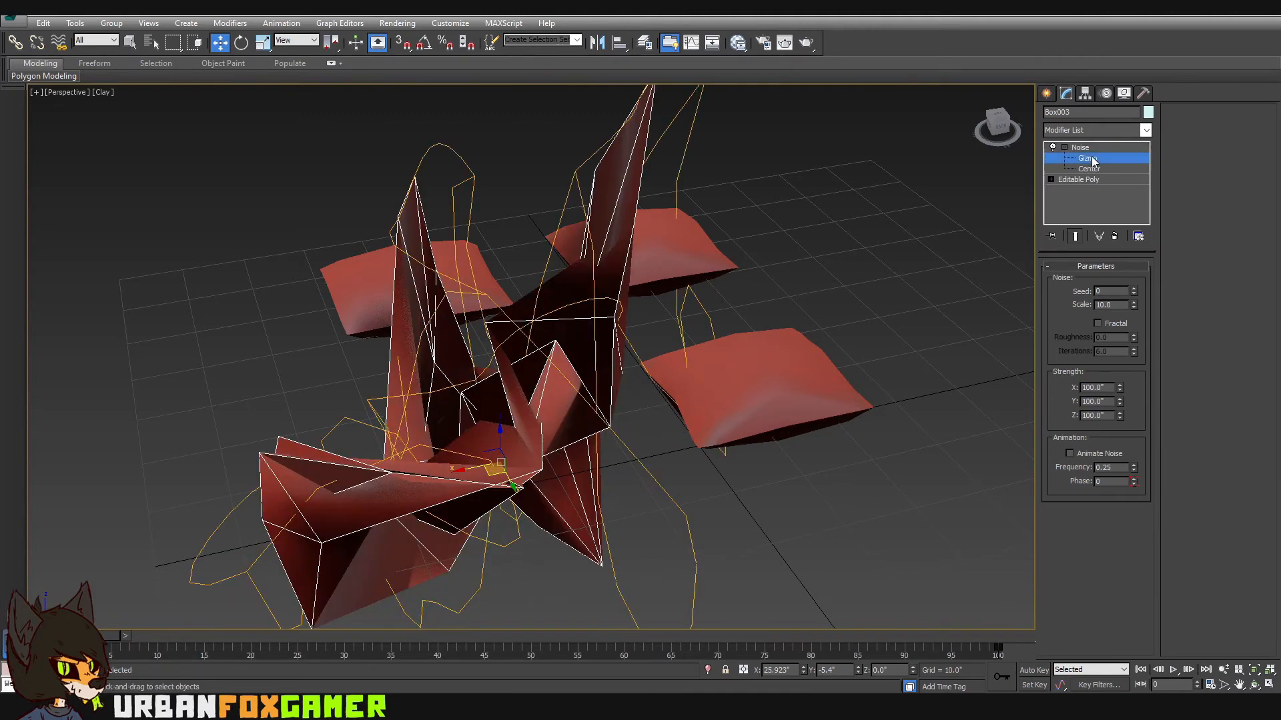
key("r")
middle_click_drag(541, 379, 683, 342)
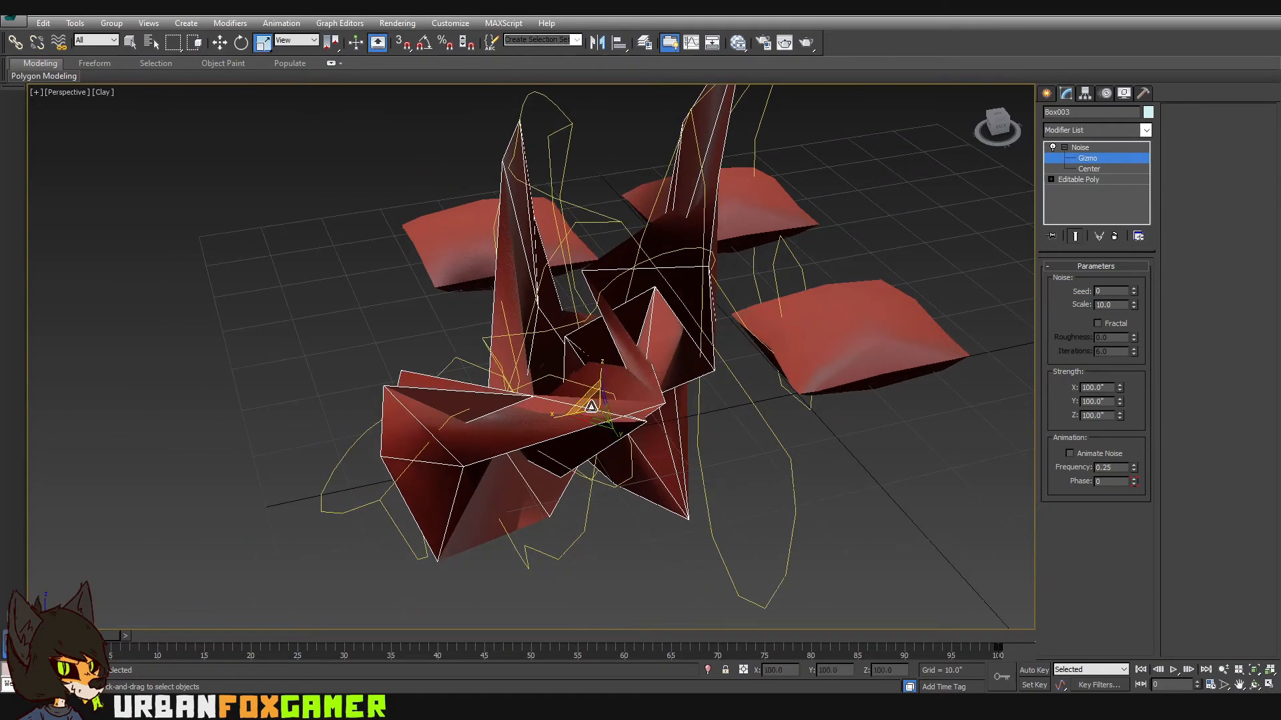
left_click_drag(596, 408, 602, 541)
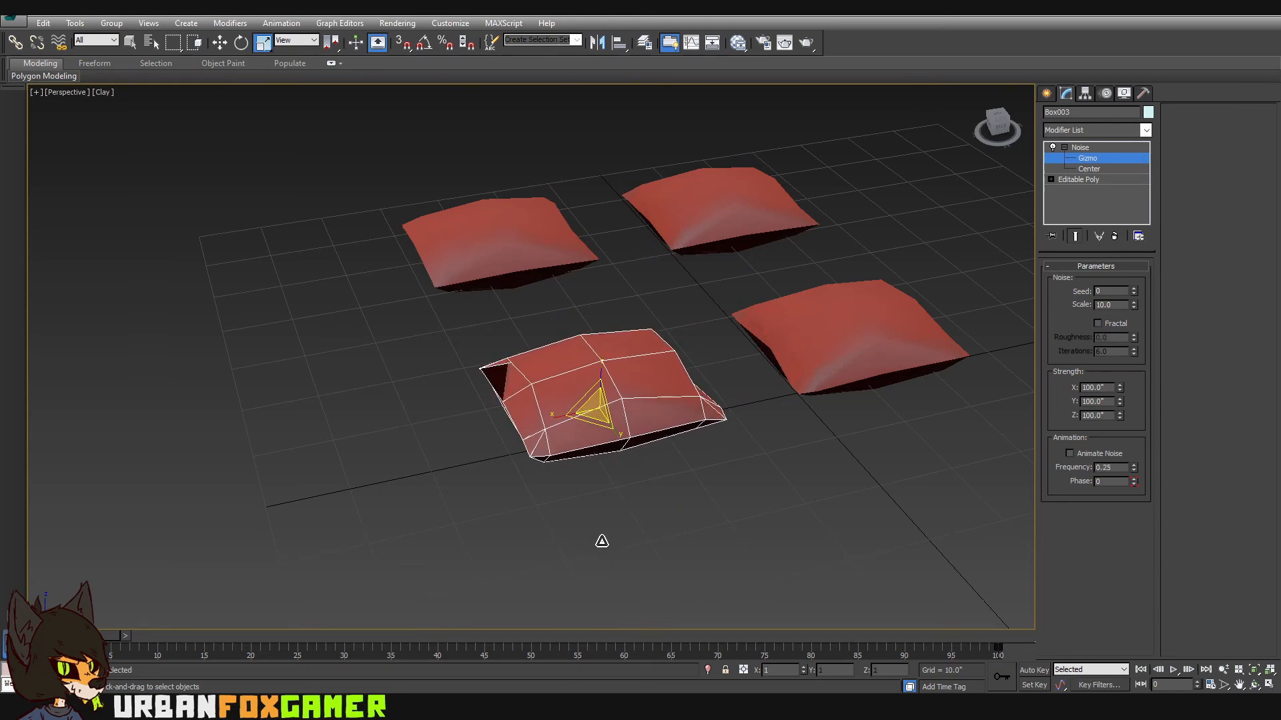
middle_click_drag(603, 586, 687, 491, "alt")
scroll(441, 381, "up", 3)
middle_click_drag(593, 387, 601, 484, "alt")
scroll(554, 410, "up", 3)
middle_click_drag(554, 411, 599, 388, "alt")
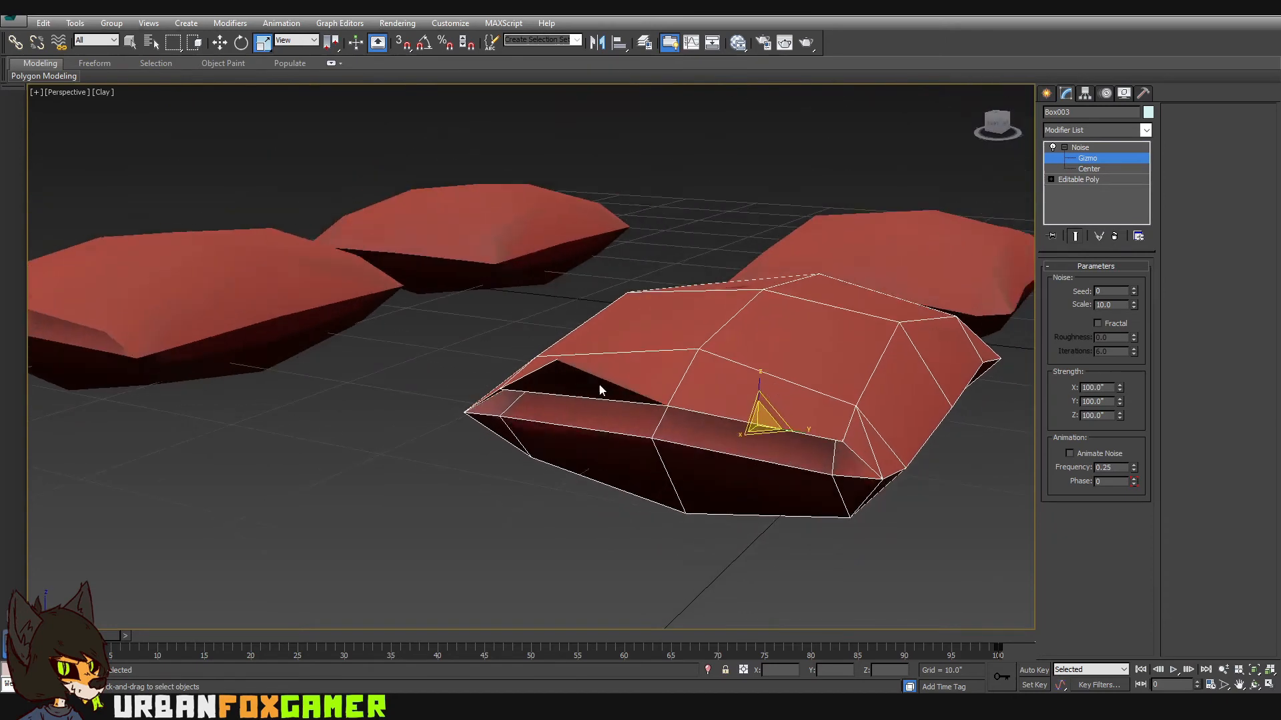
- Convert the noise-deformed pillow to an editable poly
right_click(838, 307)
mouse_move(930, 427)
left_click(994, 433)
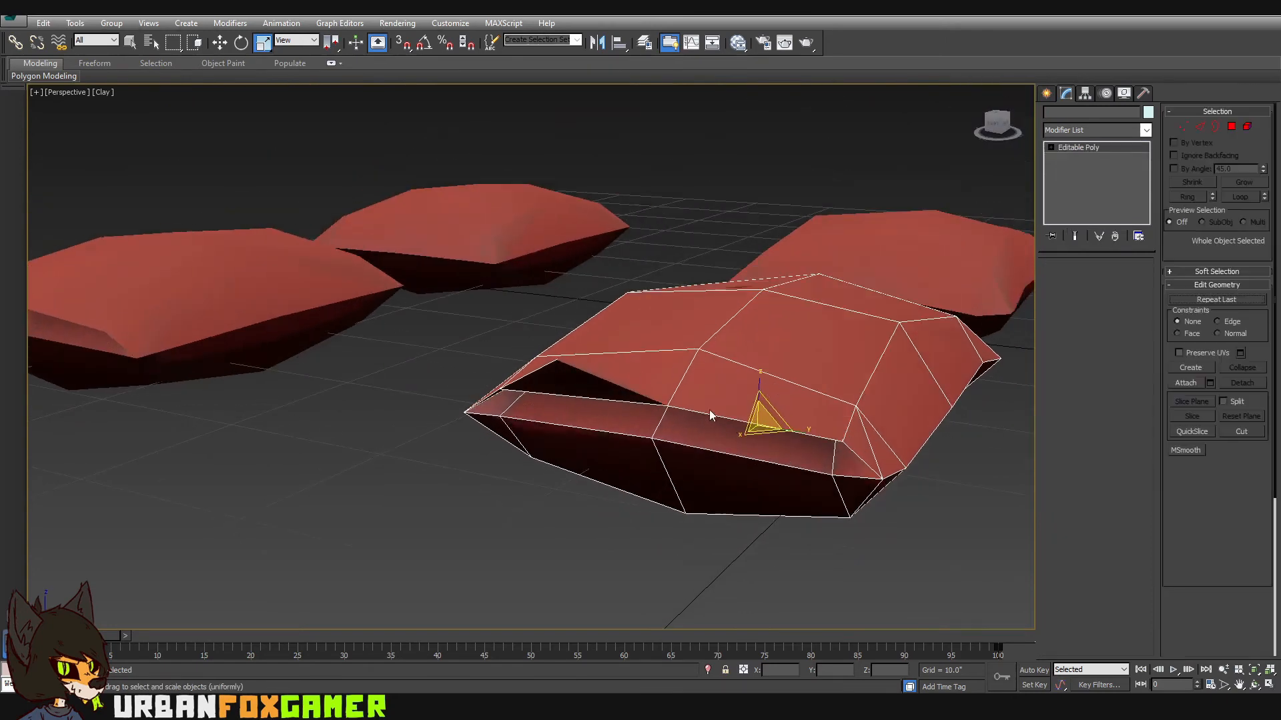
- Lower the top vertex near the corner of the pillow's tucked lip to about Z 4.4 inches
middle_click_drag(710, 410, 692, 329, "alt")
scroll(546, 272, "up", 3)
left_click(1062, 281)
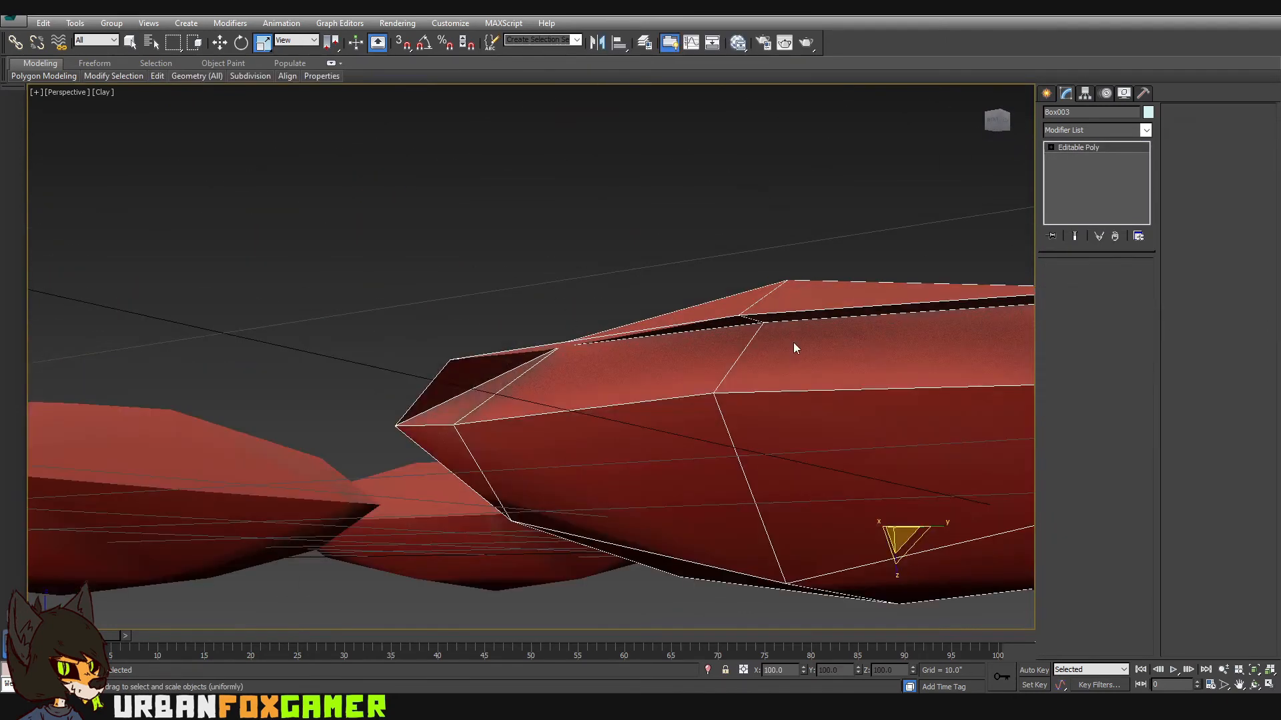
left_click(558, 348)
middle_click_drag(599, 339, 590, 414, "alt")
key("w")
left_click_drag(565, 323, 566, 354)
scroll(631, 351, "down", 5)
middle_click_drag(630, 351, 1133, 337, "alt")
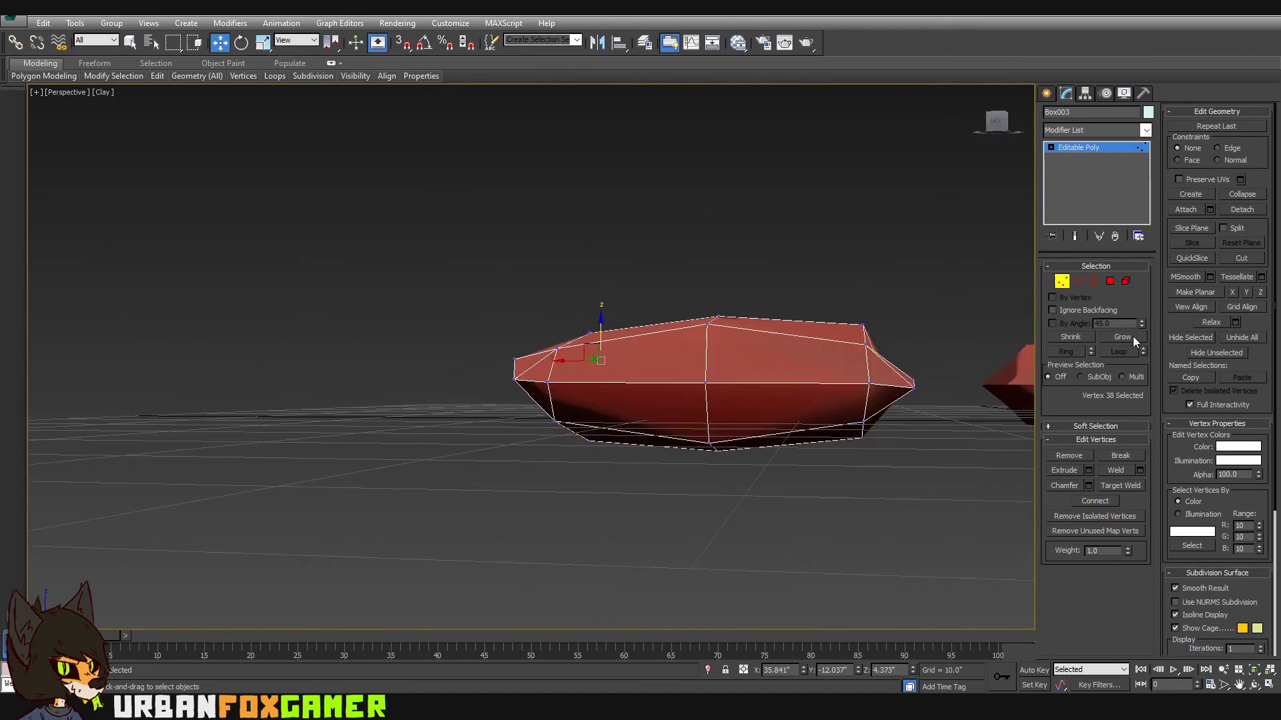
left_click(1062, 283)
- Examine the deformed pillow's vertices and its shape from several angles
mouse_move(1015, 311)
middle_mouse_down("alt")
mouse_move(851, 372)
mouse_move(846, 386)
mouse_move(902, 386)
mouse_move(940, 362)
mouse_move(959, 382)
mouse_move(1025, 331)
middle_mouse_up("alt")
left_click(1062, 281)
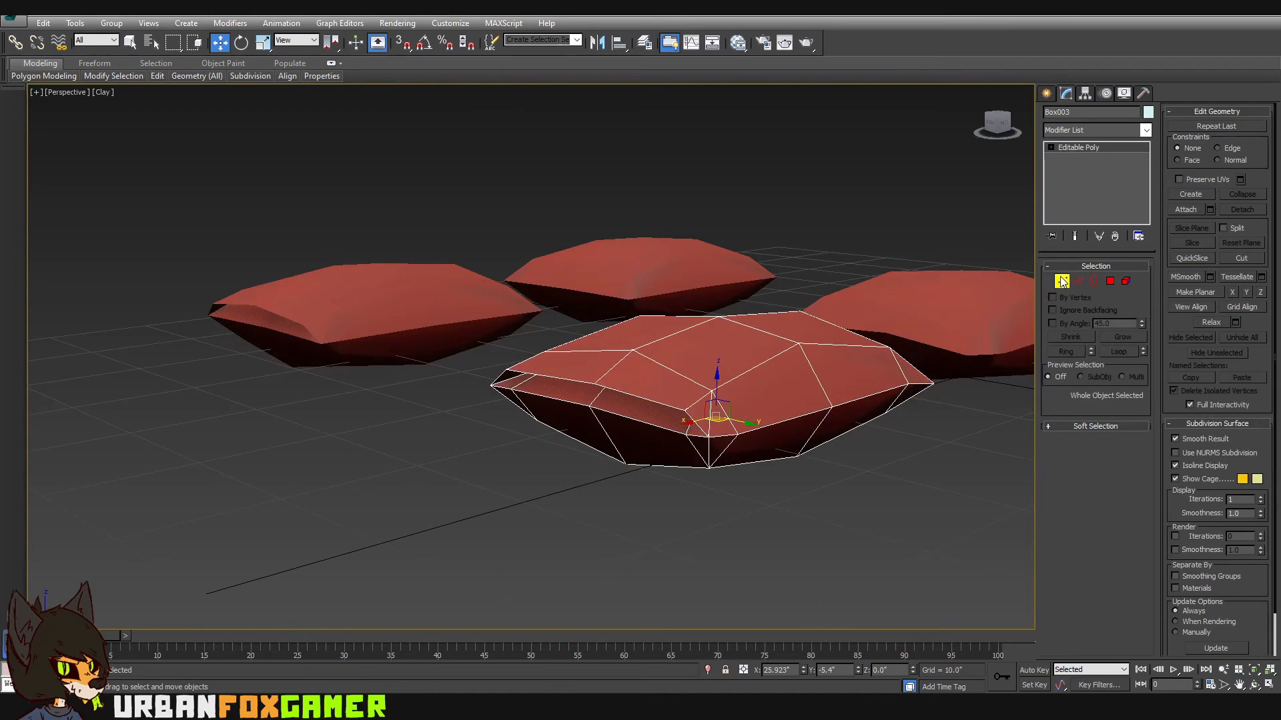
left_click(800, 343)
middle_click_drag(801, 343, 702, 357, "alt")
key("q")
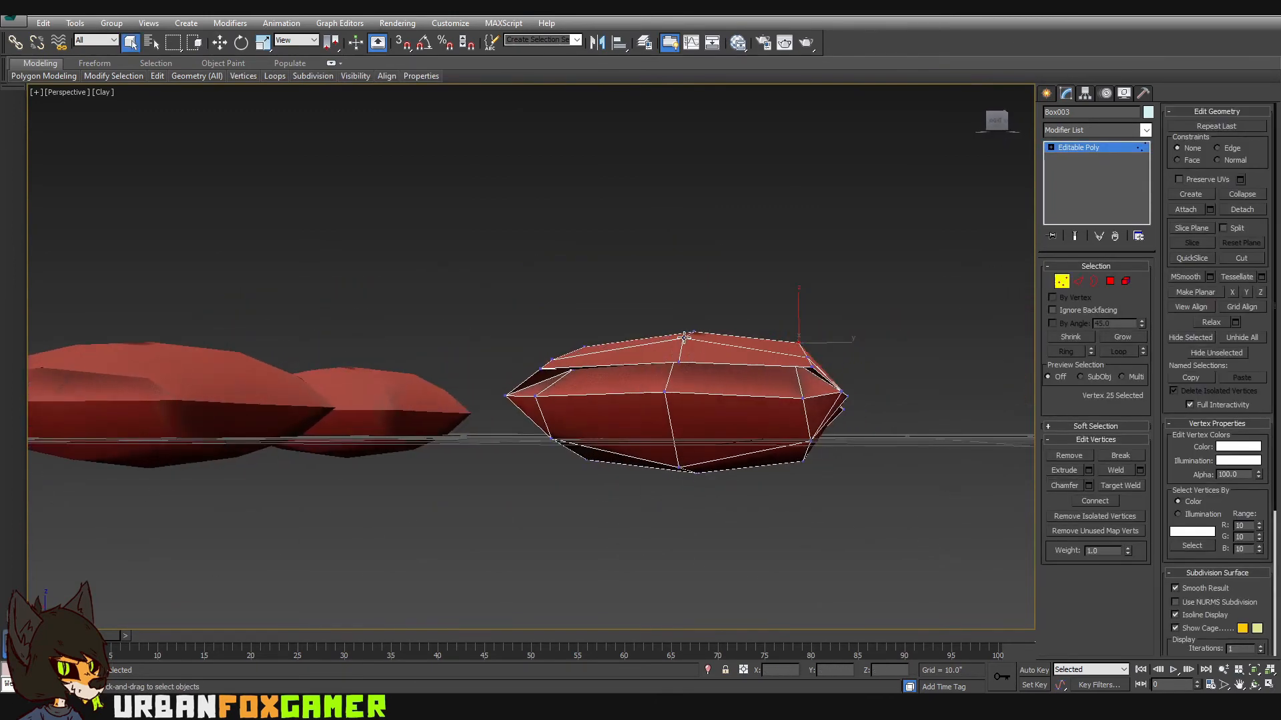
middle_click_drag(895, 501, 1043, 366, "alt")
middle_click_drag(1040, 303, 988, 340, "alt")
left_click(1060, 282)
middle_click_drag(803, 394, 662, 418, "alt")
left_click(662, 418)
middle_click_drag(786, 409, 663, 428, "alt")
scroll(720, 383, "up", 5)
scroll(655, 432, "down", 3)
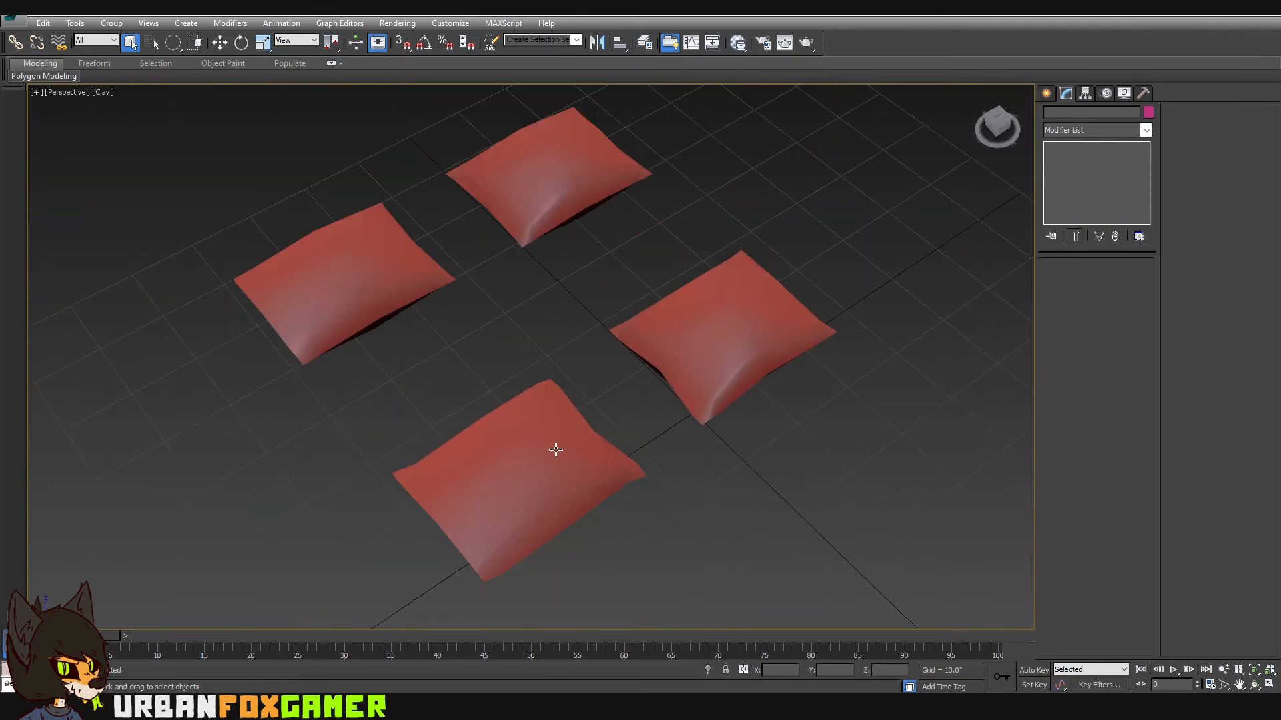
- Show the scene's polygon and vertex statistics in the viewport
key("7")
mouse_move(558, 449)
middle_mouse_down("alt")
mouse_move(569, 420)
mouse_move(489, 429)
mouse_move(551, 459)
middle_mouse_up("alt")
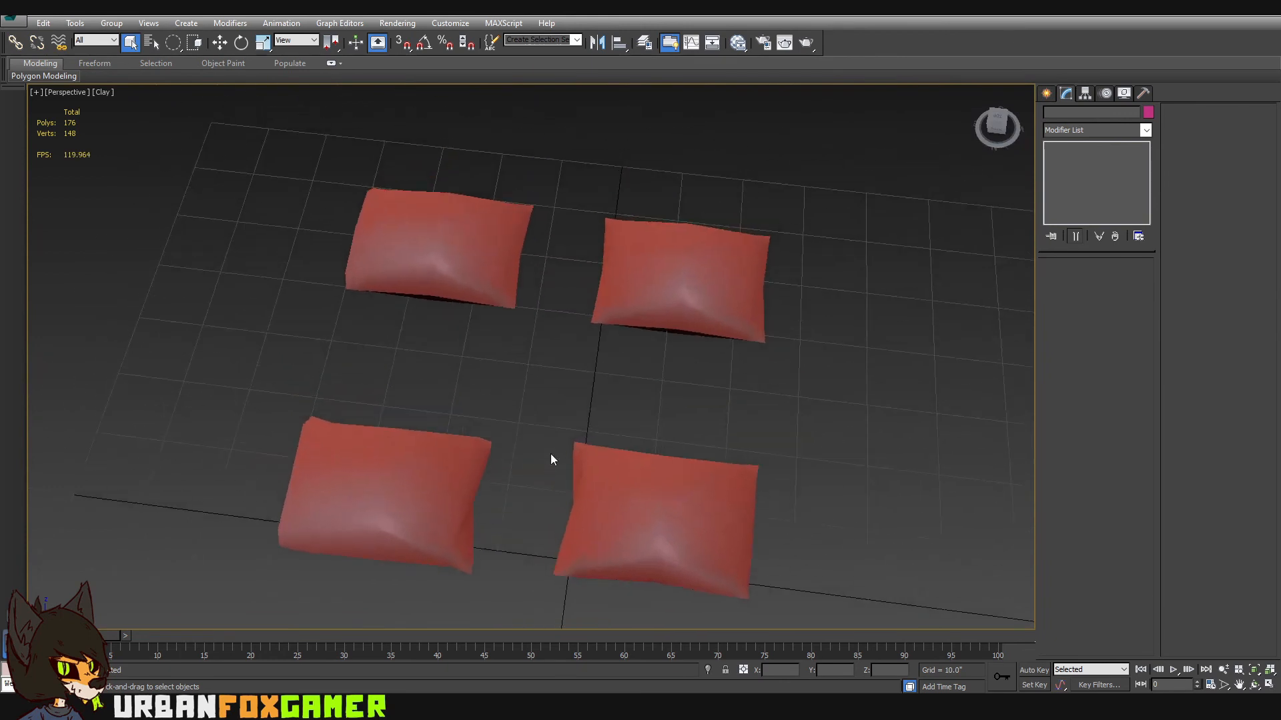
- Delete the two backup pillows, leaving the plain pillow and the noise-deformed lipped pillow
left_click_drag(368, 401, 661, 554)
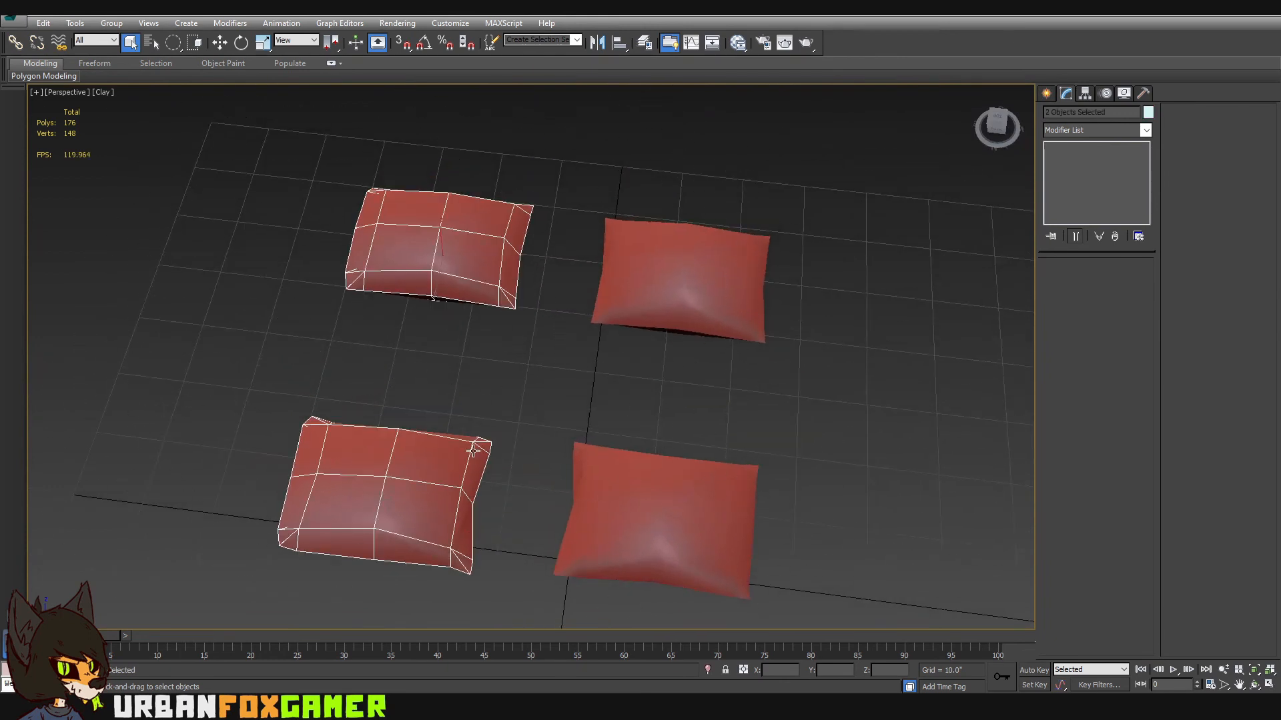
left_click_drag(531, 546, 687, 420)
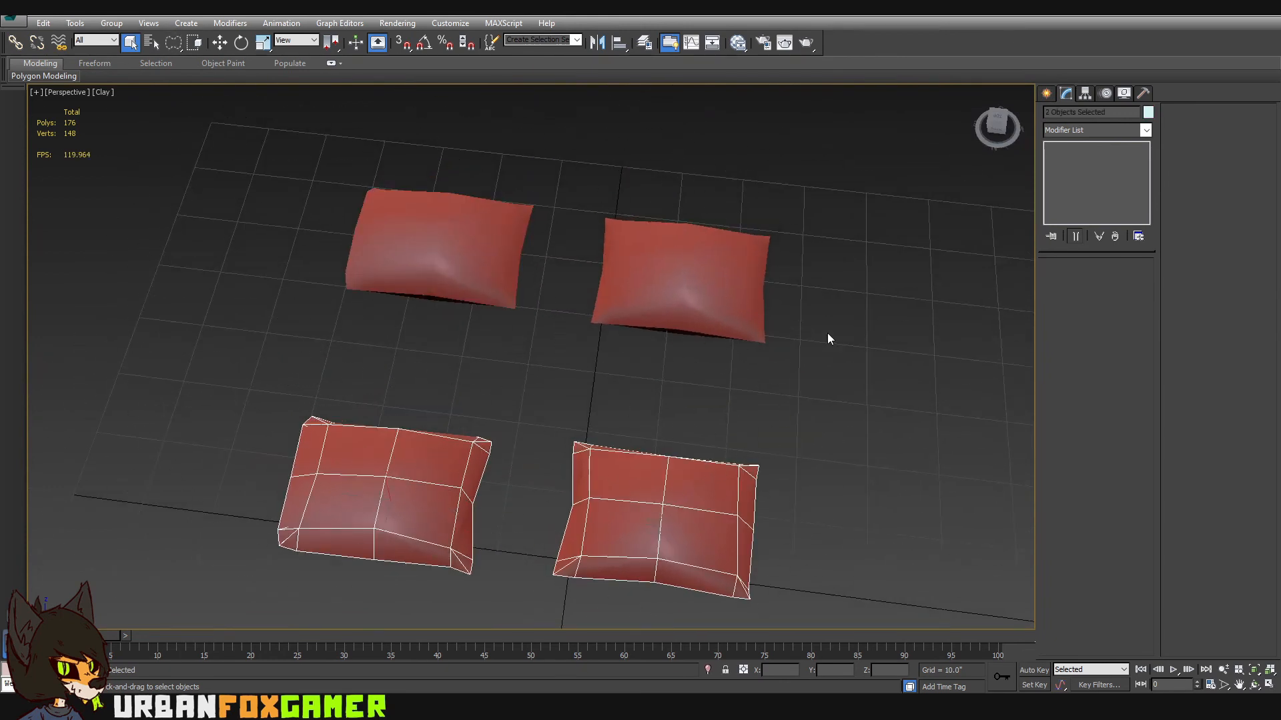
left_click_drag(398, 192, 627, 386)
key("Delete")
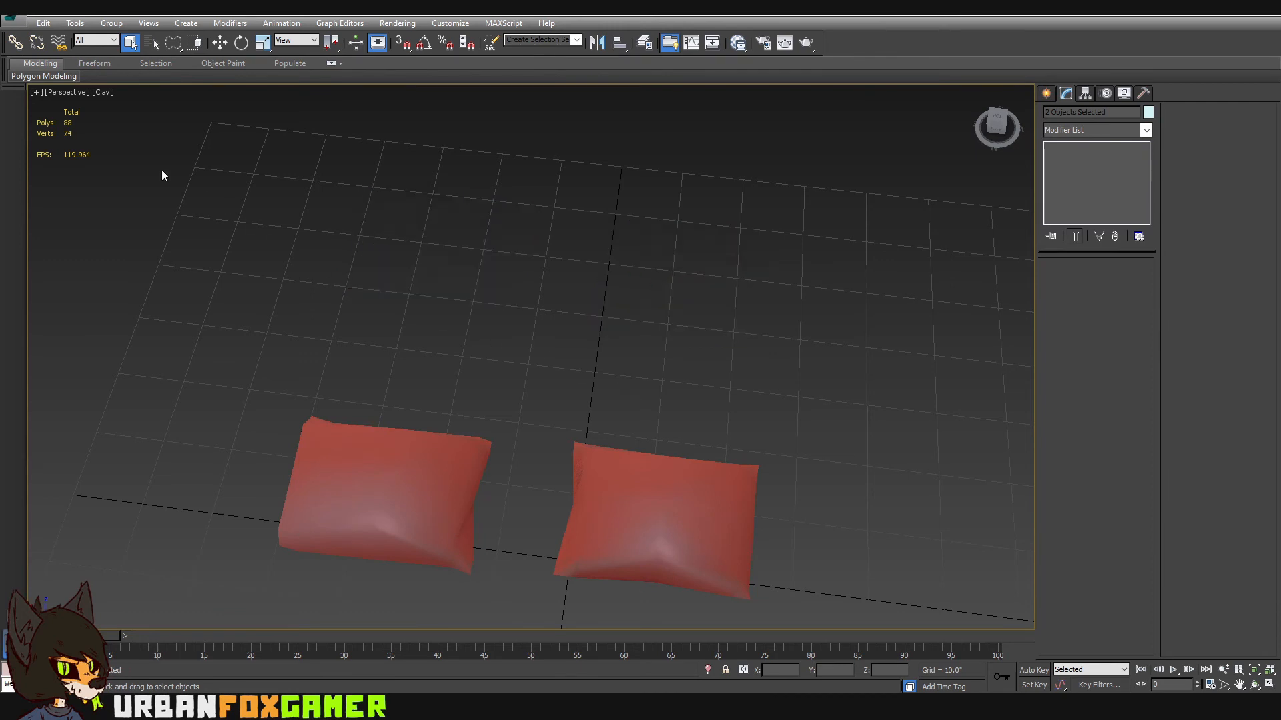
- Delete the lipped pillow to read the plain pillow's statistics, and undo the deletion
middle_click_drag(163, 171, 143, 161)
left_click(316, 419)
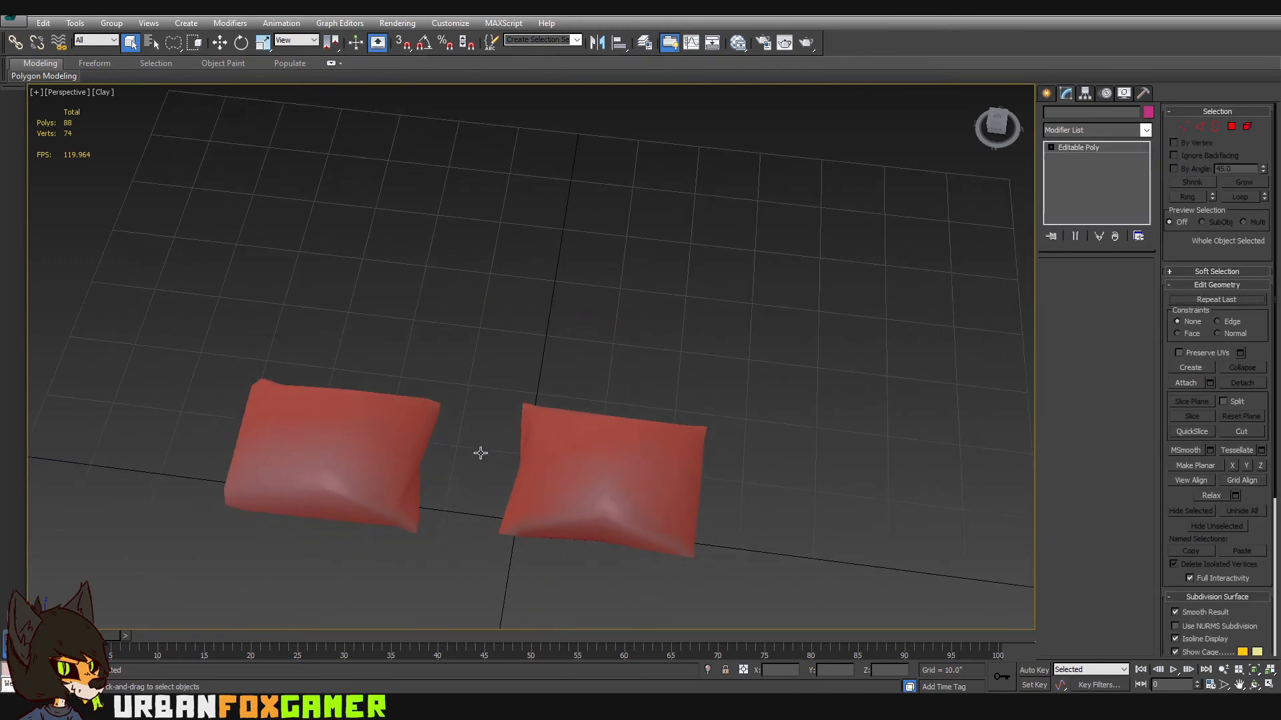
left_click(527, 460)
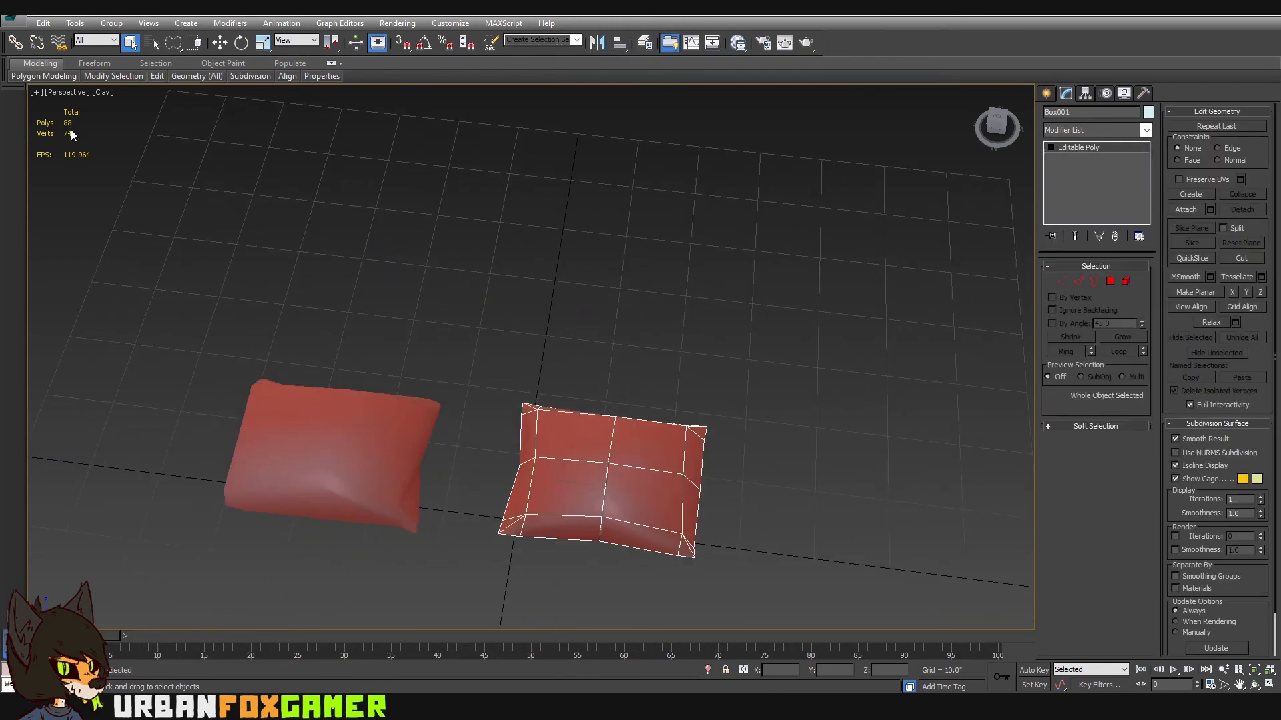
left_click(380, 423)
key("Delete")
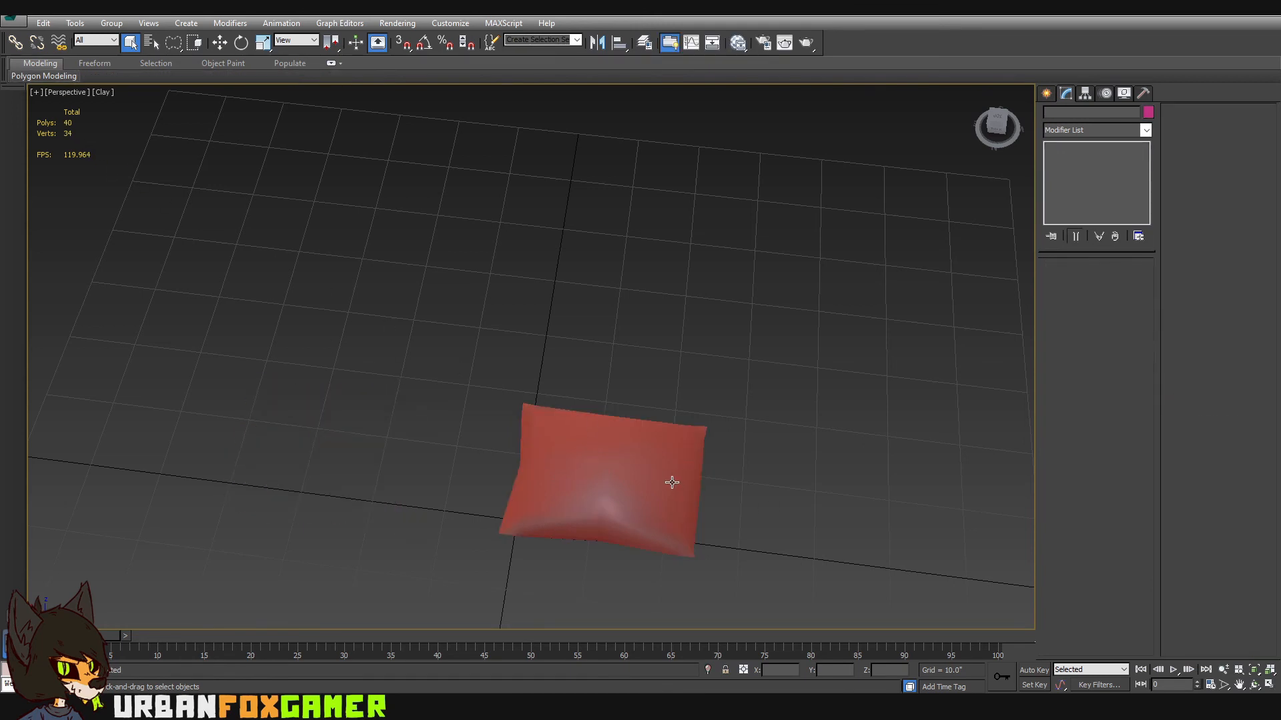
key("ctrl+z")
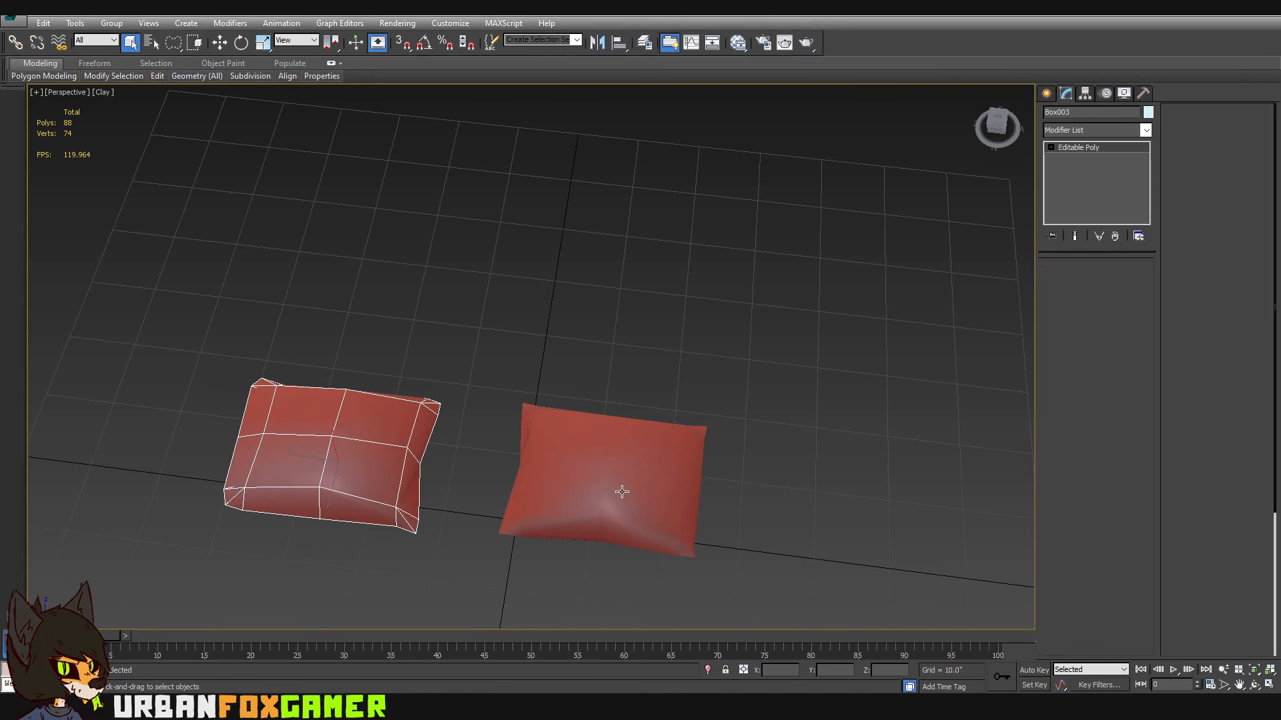
- Delete the plain pillow to read the lipped pillow's statistics, and undo the deletion
left_click(622, 492)
key("Delete")
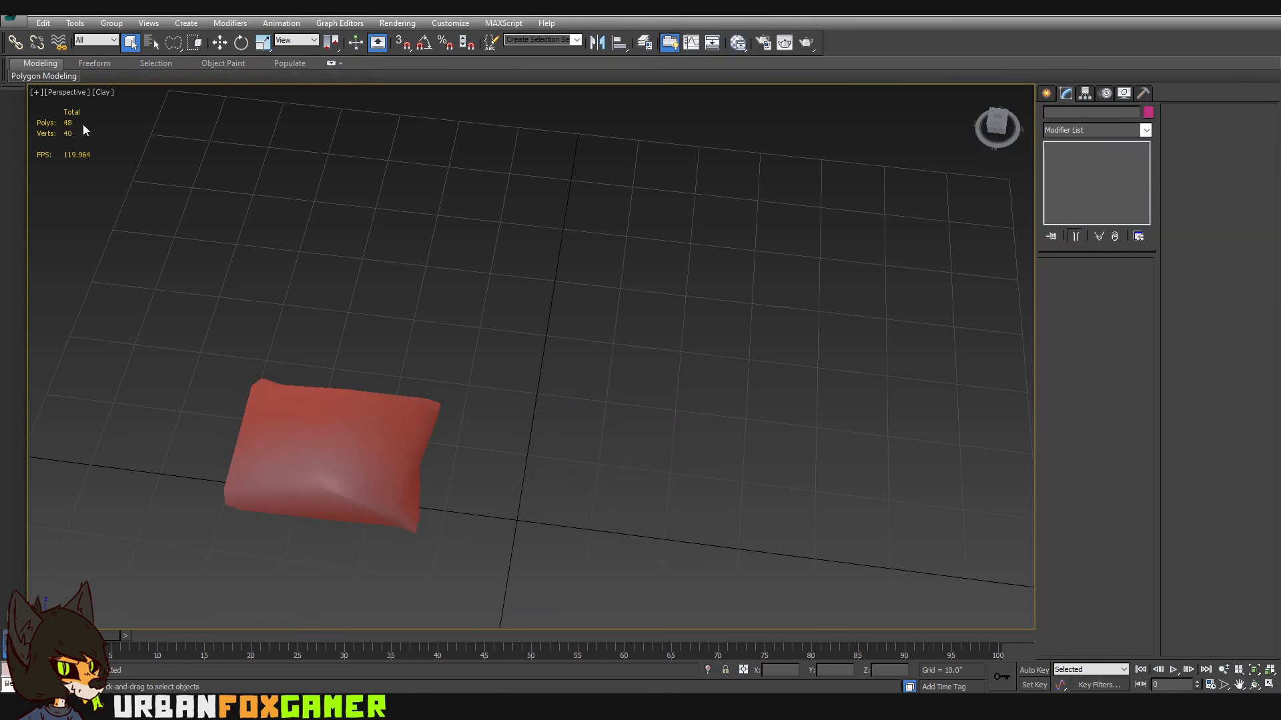
key("ctrl+z")
- Undo the deletion of the two backup pillows
middle_click_drag(605, 460, 667, 433, "alt")
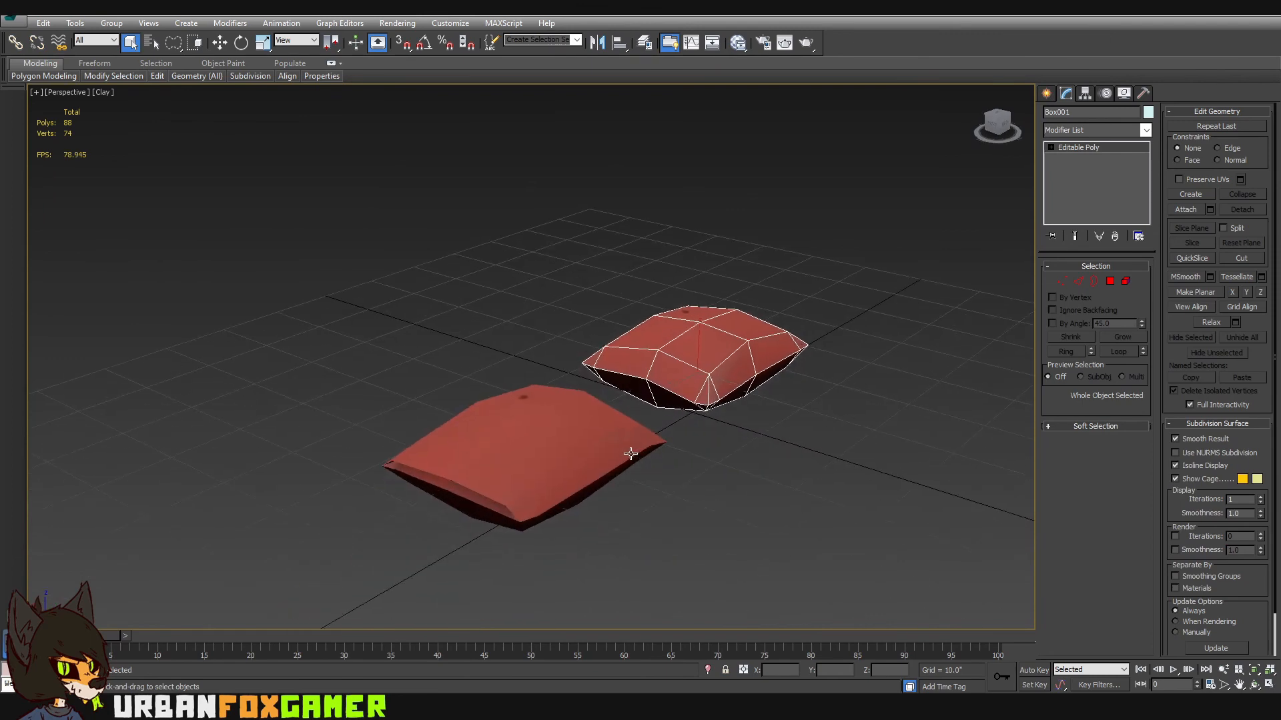
left_click(597, 487)
middle_click_drag(596, 487, 626, 503, "alt")
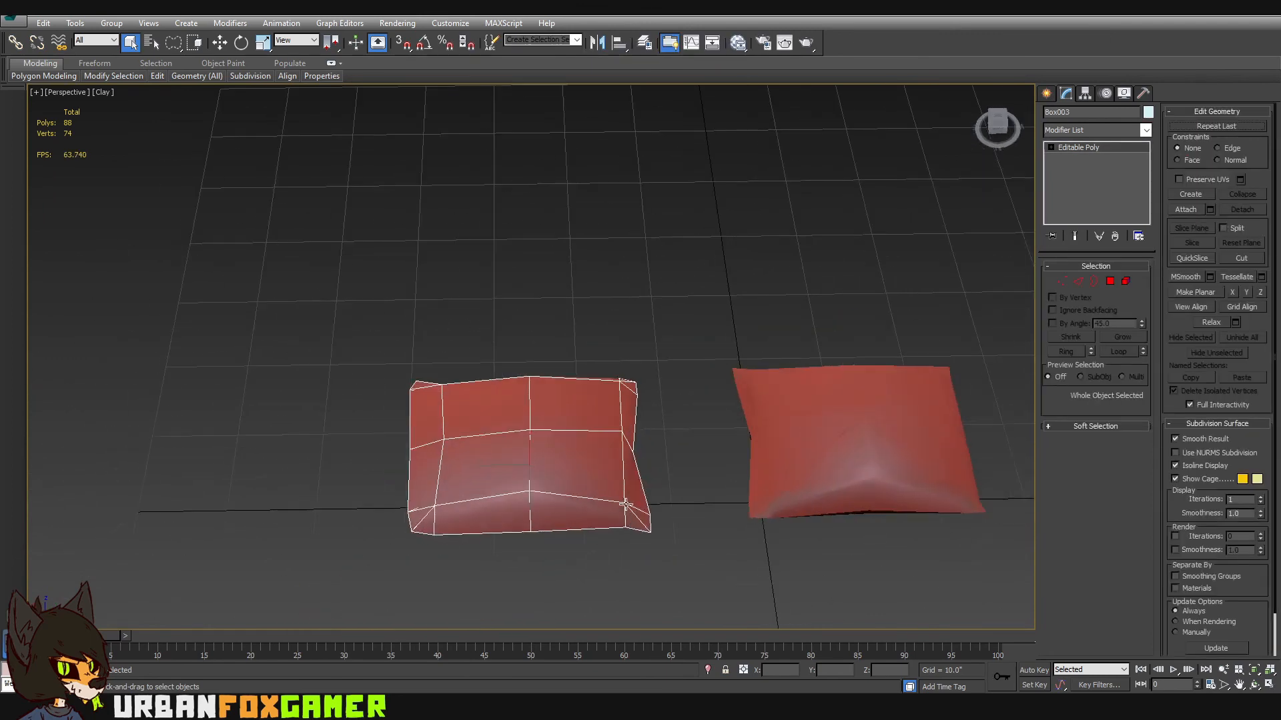
key("ctrl+z")
key("ctrl+z")
key("ctrl+z")
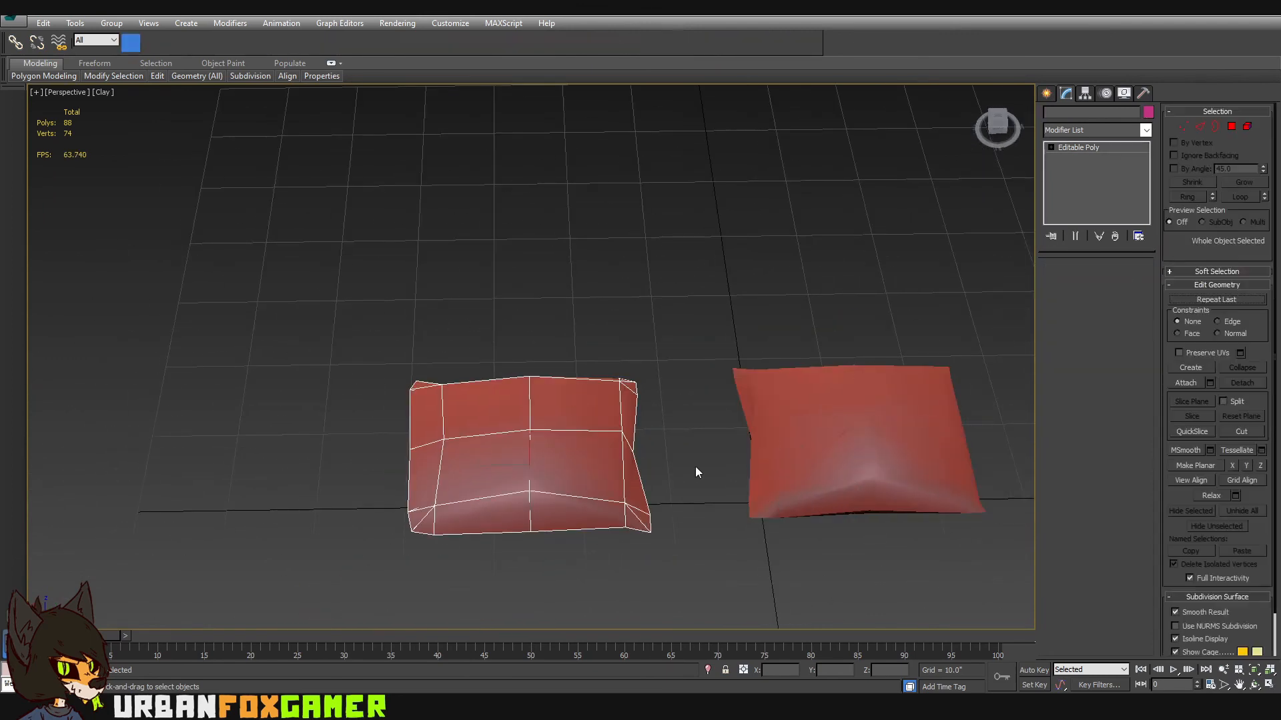
key("ctrl+z")
- Examine the lipped pillow beside the other three pillows from above and from the sides
scroll(696, 459, "down", 5)
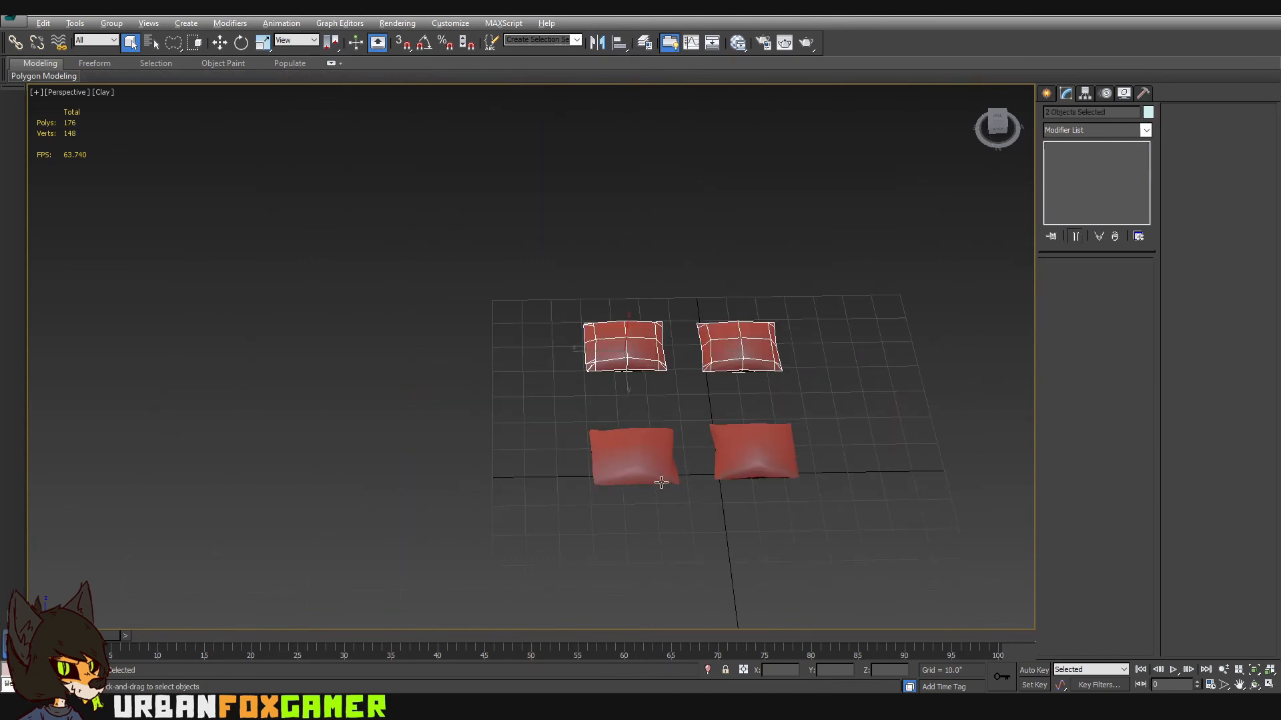
middle_click_drag(661, 483, 839, 390, "alt")
scroll(729, 423, "up", 3)
left_click(781, 419)
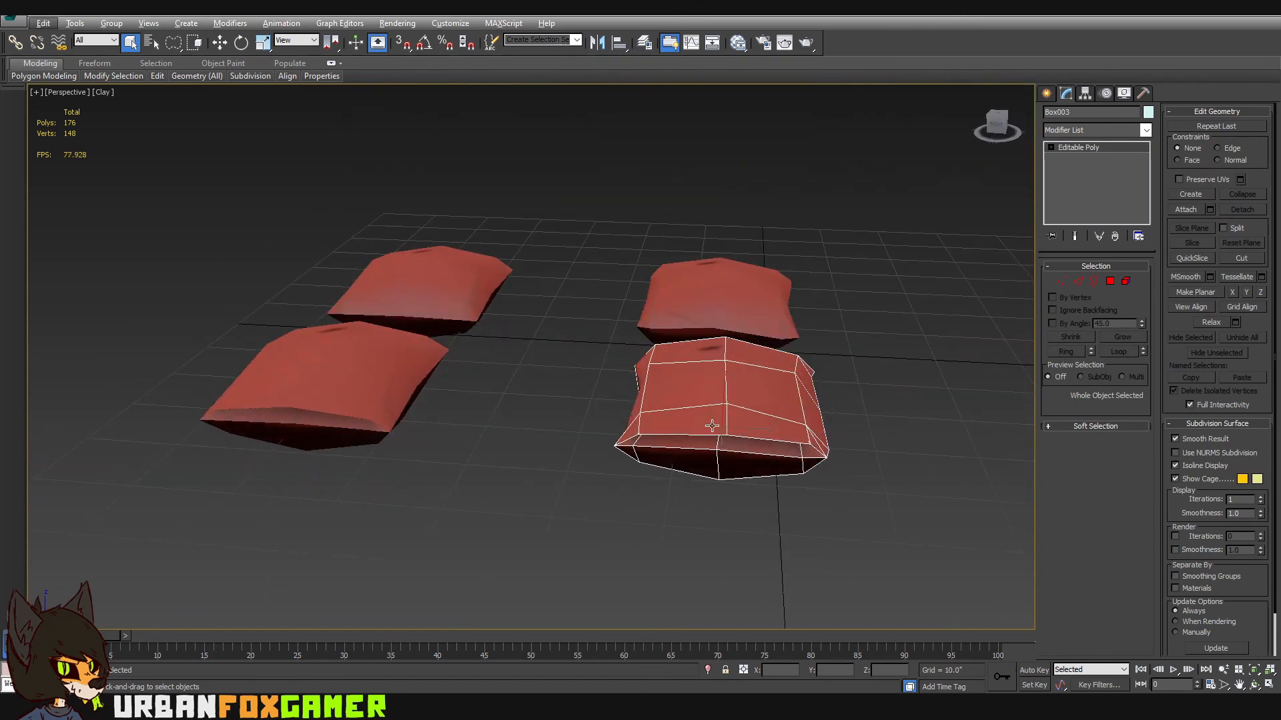
middle_click_drag(733, 381, 691, 401, "alt")
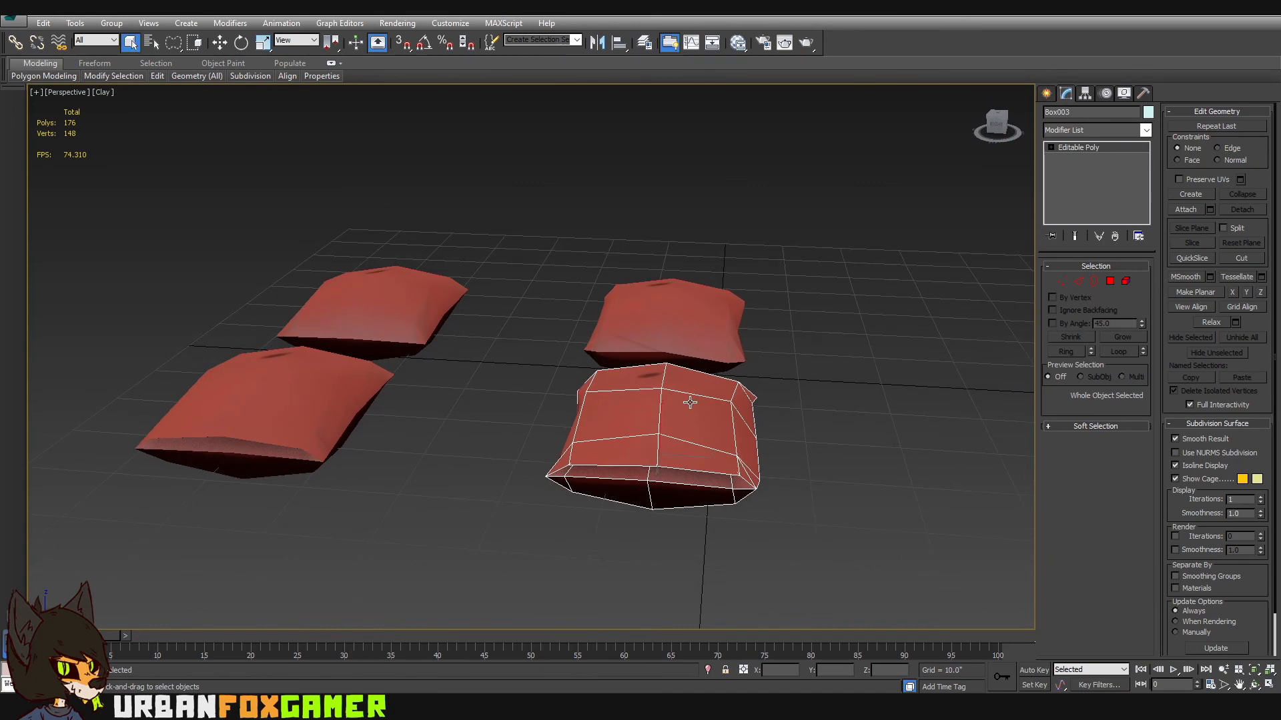
middle_click_drag(610, 341, 712, 560, "alt")
left_click(830, 527)
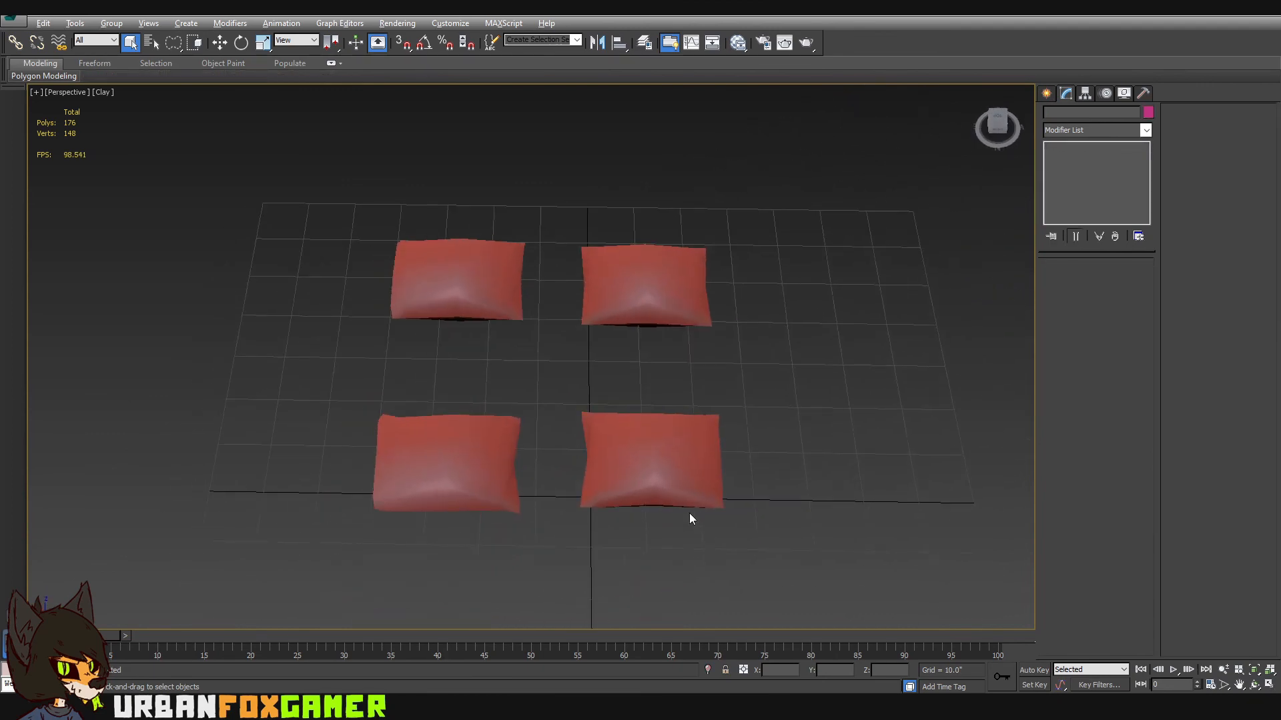
middle_click_drag(689, 518, 799, 520, "alt")
scroll(721, 492, "up", 3)
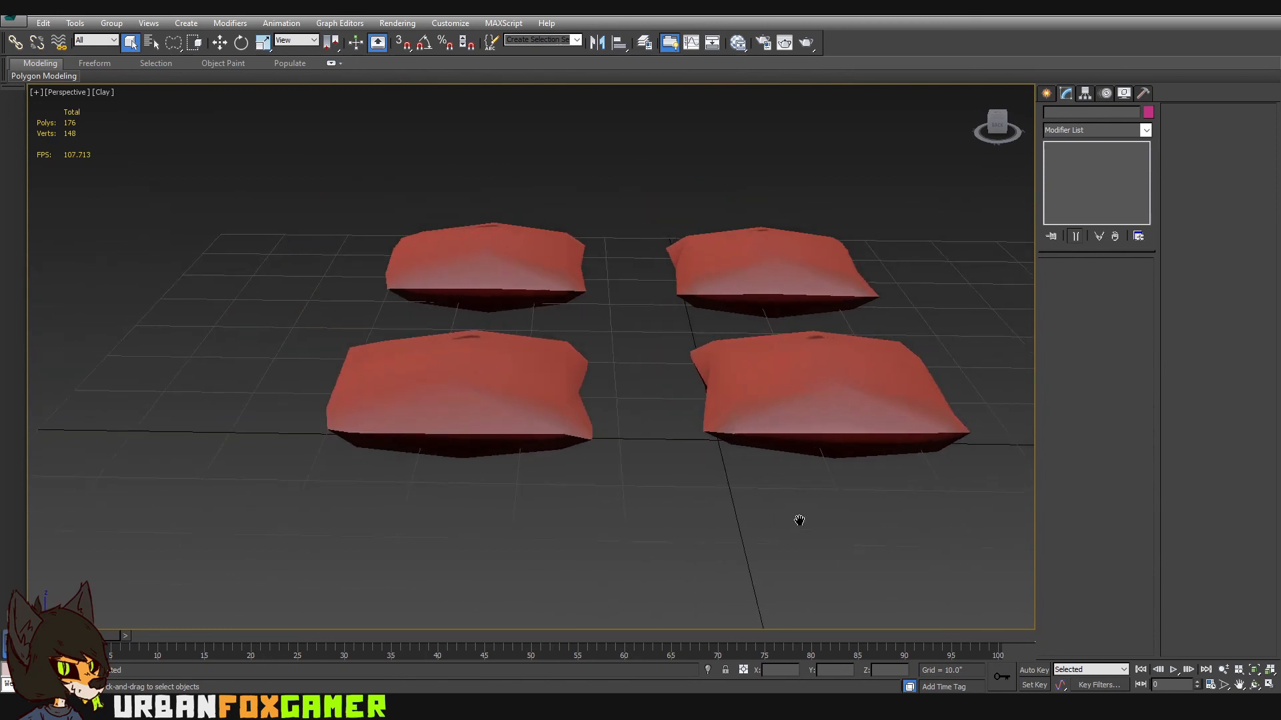